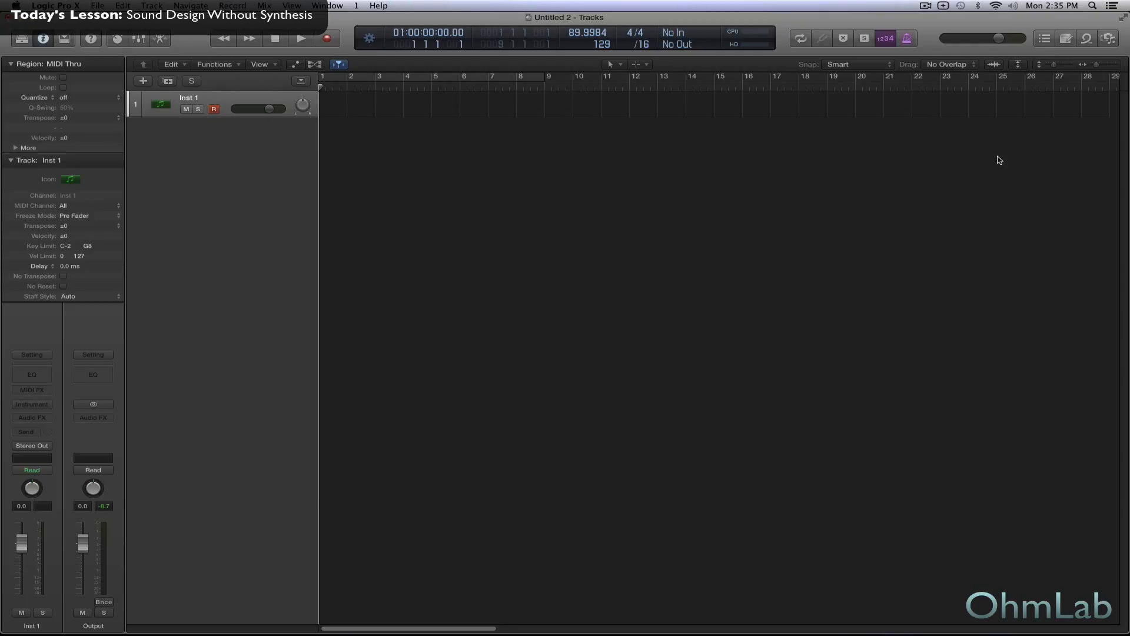
Step: Add the Moody Fingerpicking 06 guitar loop from the loop library at bar 1 on a new track and import its tempo information
{"action": "left_click", "coordinate": [1087, 38]}
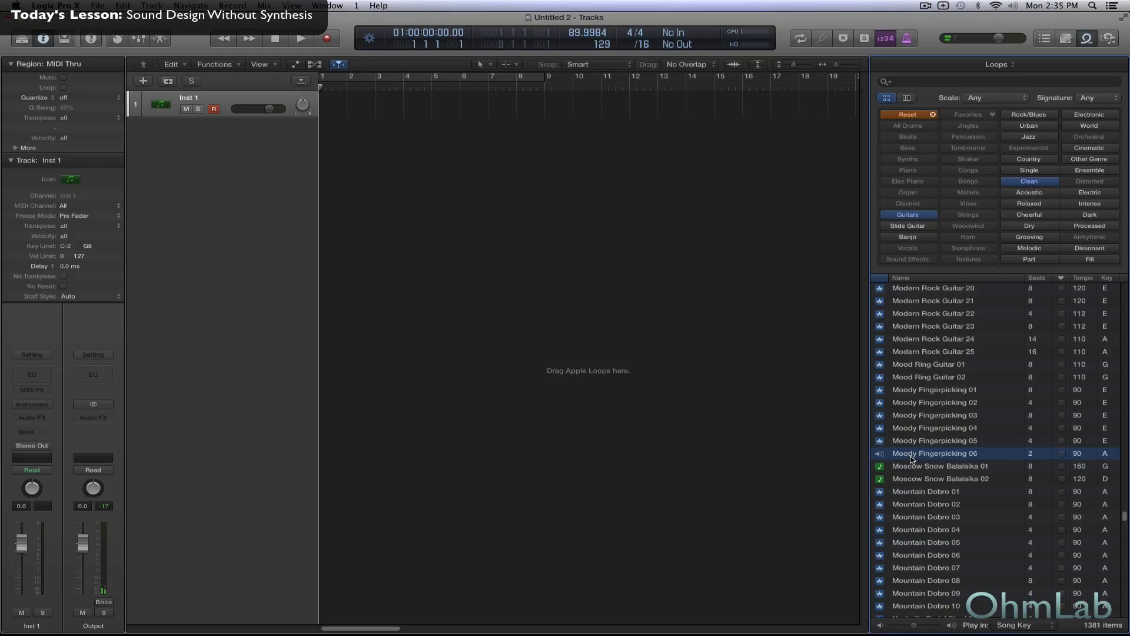
{"action": "left_click", "coordinate": [911, 458]}
{"action": "left_click_drag", "start_coordinate": [911, 458], "coordinate": [331, 147]}
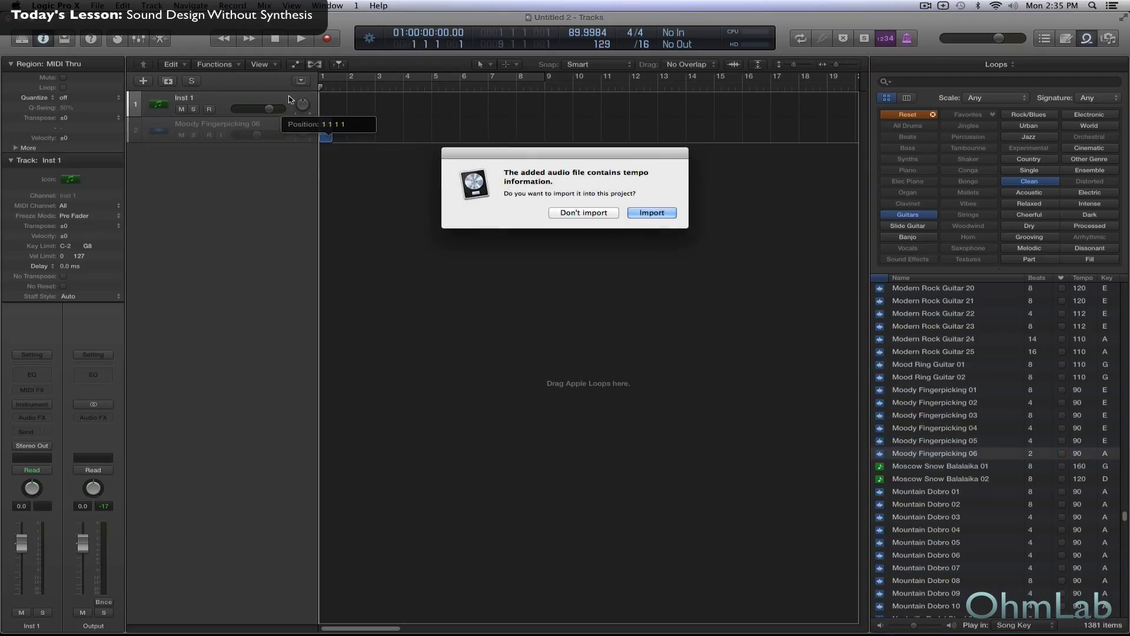
{"action": "key", "text": "Return"}
Step: Delete the empty Inst 1 track
{"action": "left_click", "coordinate": [255, 101]}
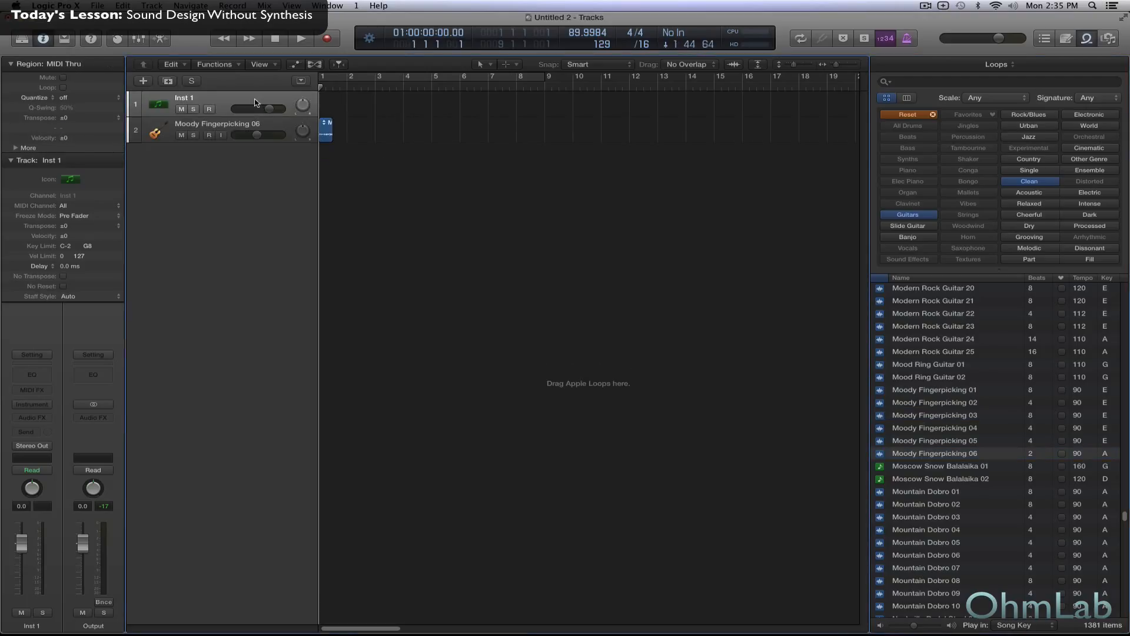
{"action": "key", "text": "BackSpace"}
{"action": "left_click", "coordinate": [402, 180]}
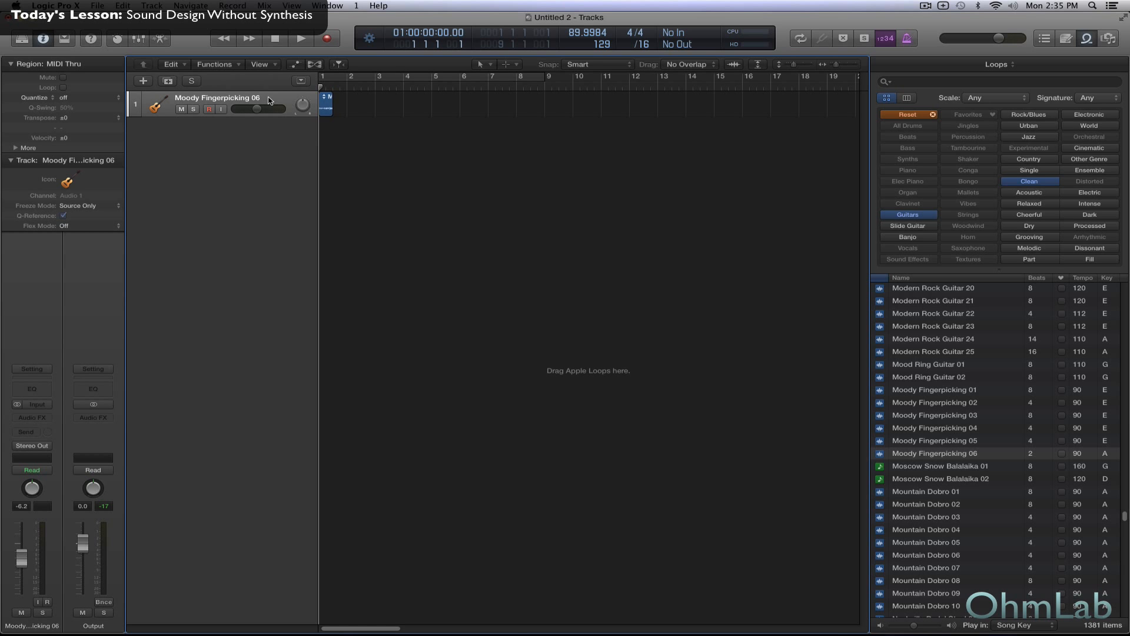
Step: Turn on the cycle range for bars 1 to 9 and play the original guitar loop
{"action": "left_click", "coordinate": [334, 78]}
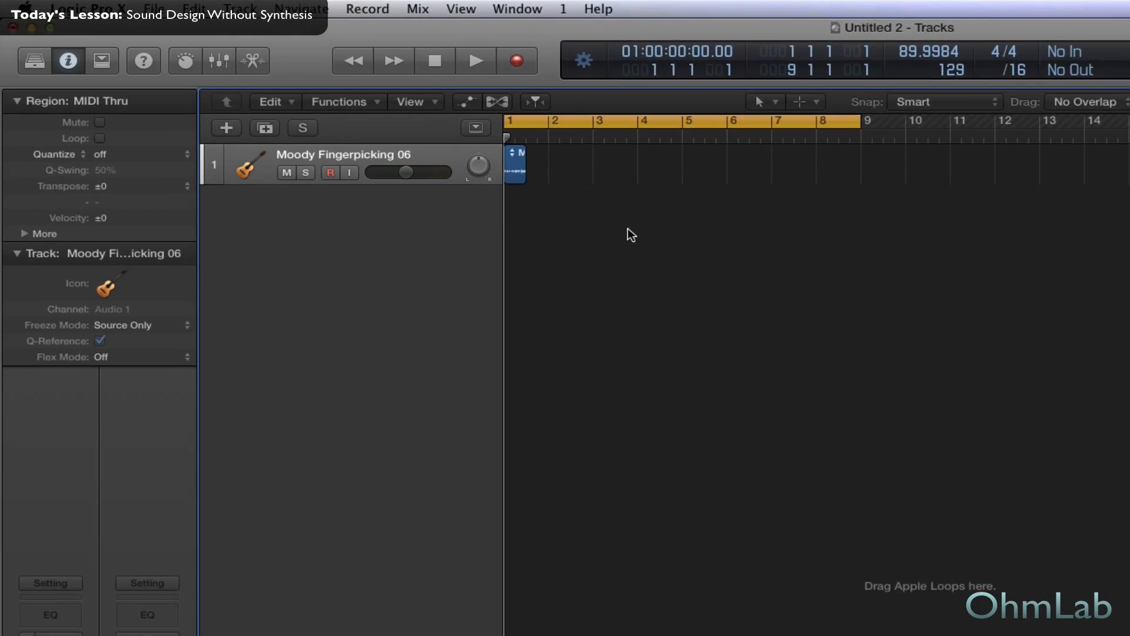
{"action": "key", "text": "space"}
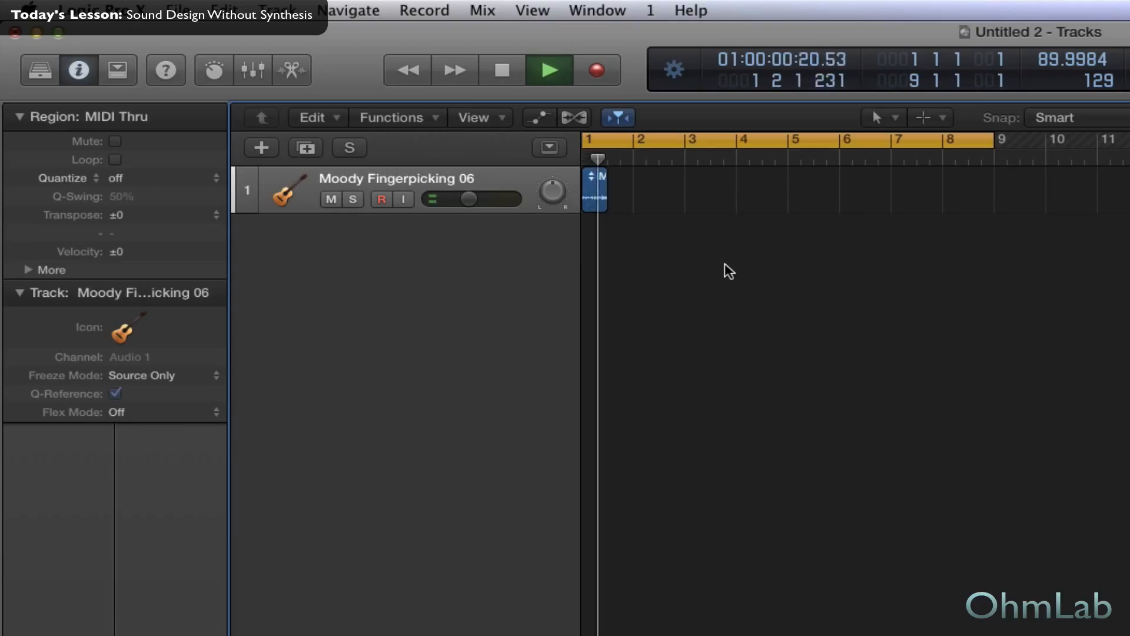
{"action": "key", "text": "space"}
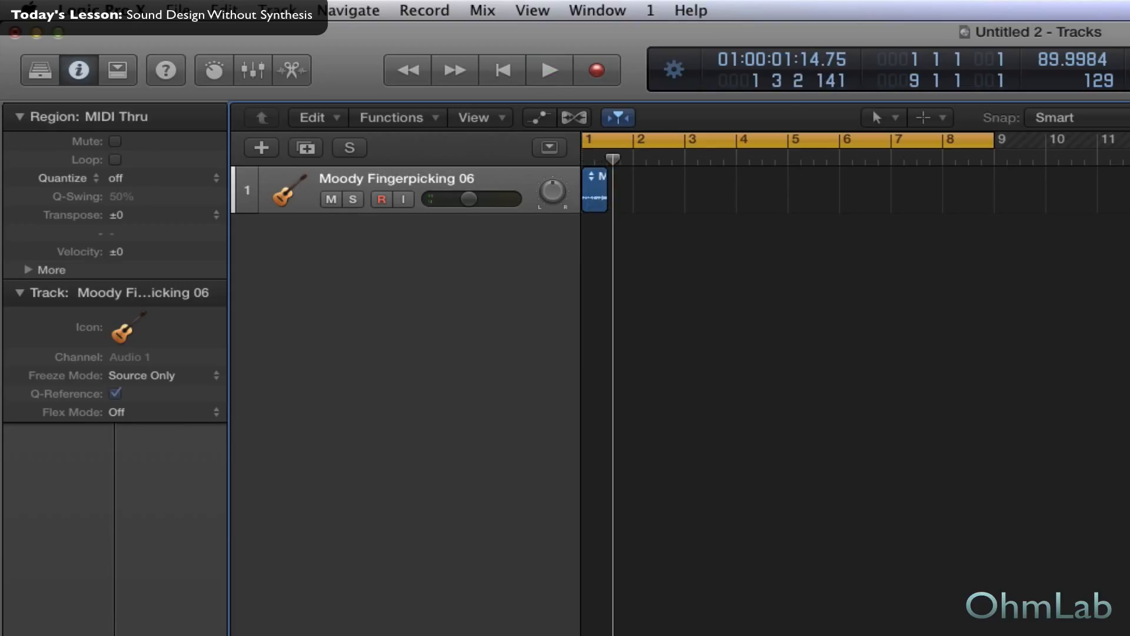
Step: Add a second audio track with duplicate settings and copy the guitar region onto it at bar 1
{"action": "left_click", "coordinate": [305, 148]}
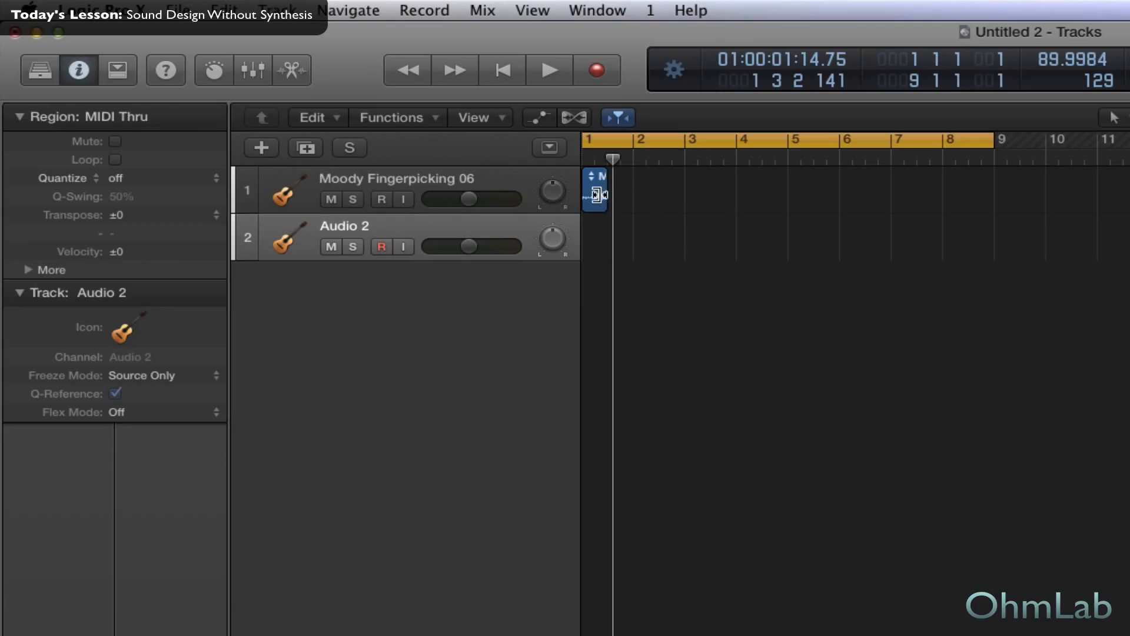
{"action": "left_click_drag", "start_coordinate": [599, 202], "coordinate": [599, 244]}
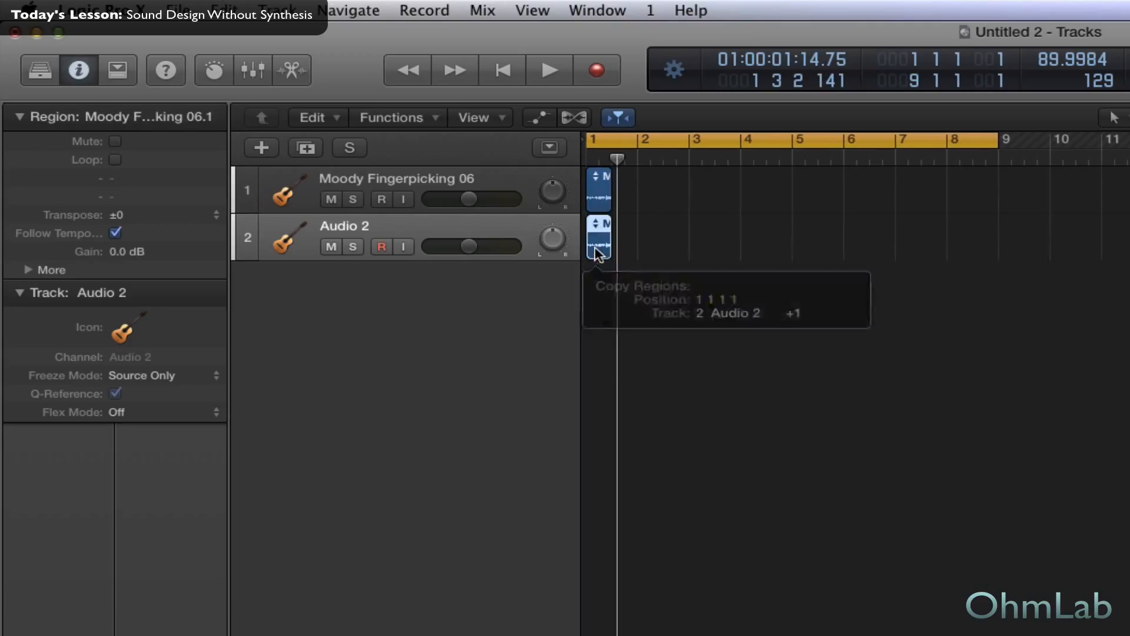
Step: Set the first guitar track's flex mode to Speed (FX) and time-stretch its region to four bars
{"action": "left_click", "coordinate": [514, 179]}
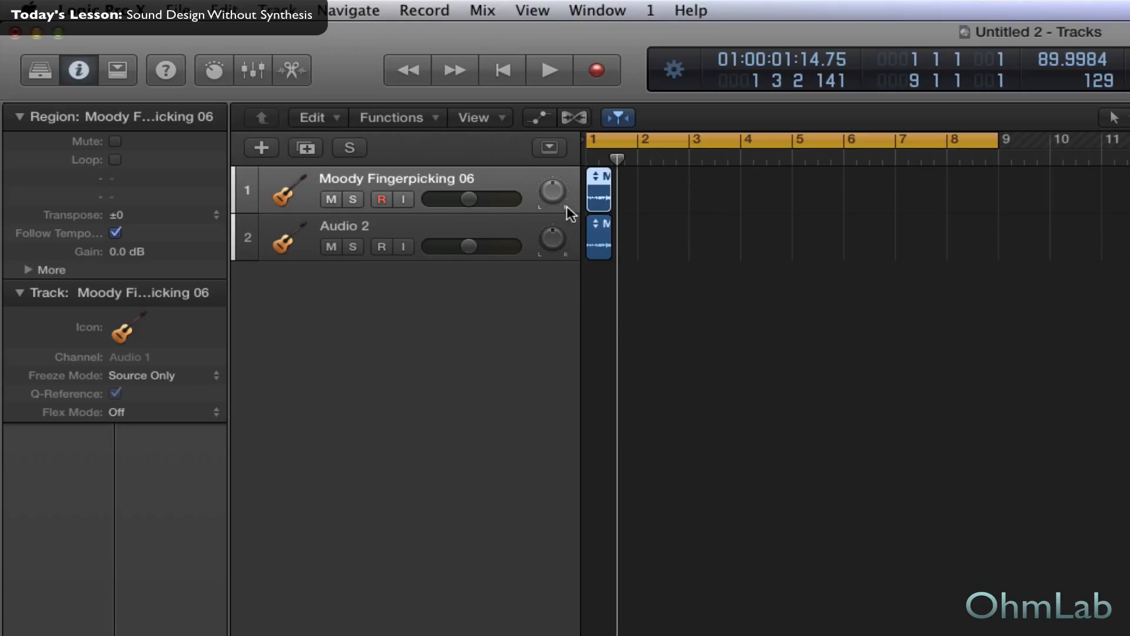
{"action": "left_click", "coordinate": [216, 414]}
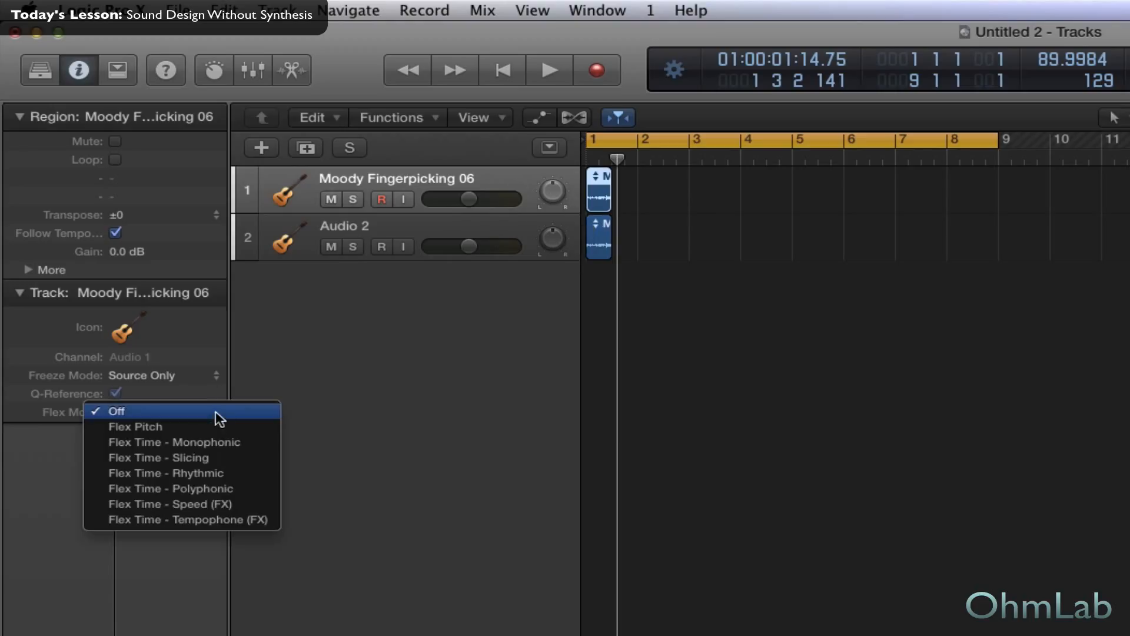
{"action": "left_click", "coordinate": [228, 504]}
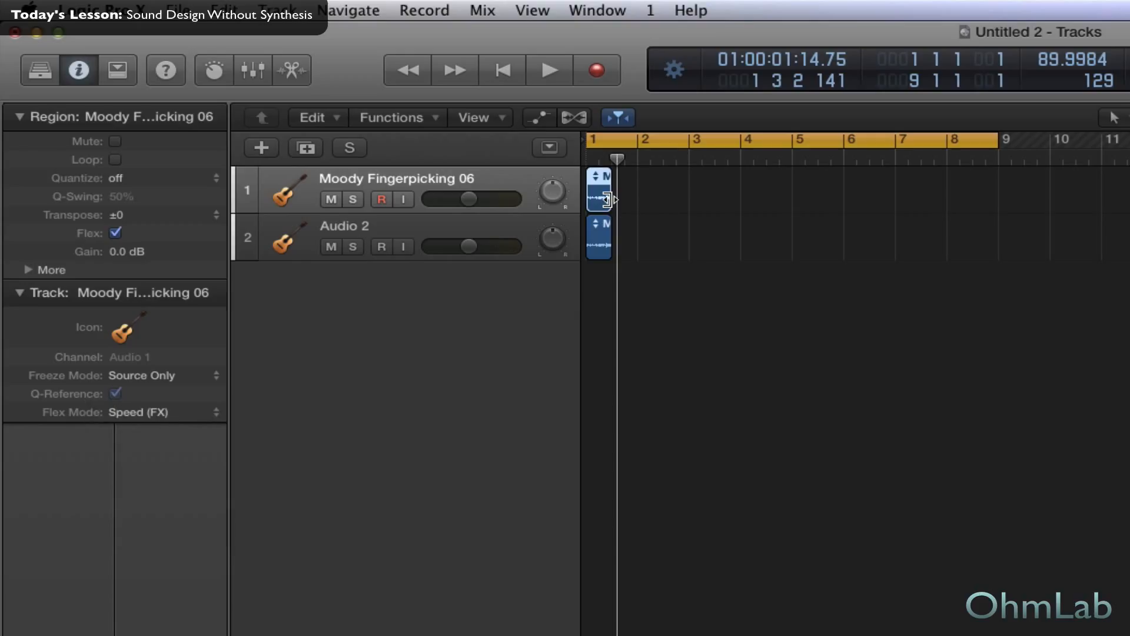
{"action": "left_click_drag", "start_coordinate": [607, 200], "coordinate": [788, 202]}
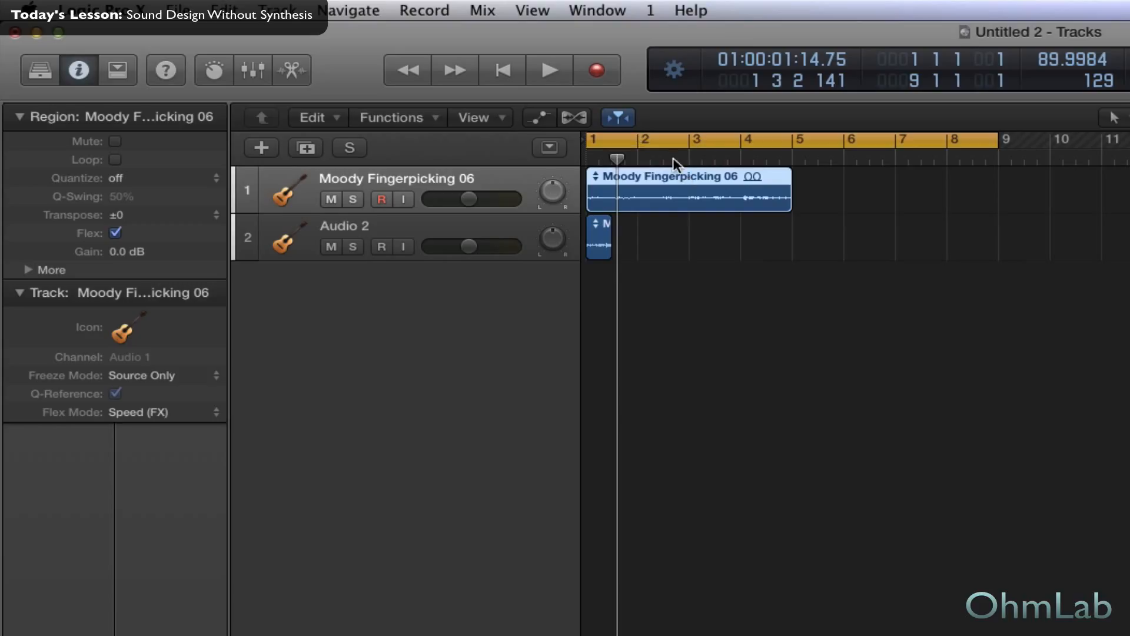
Step: Listen to the four-bar stretched guitar on its own by soloing the first track during playback
{"action": "left_click", "coordinate": [353, 199]}
{"action": "key", "text": "space"}
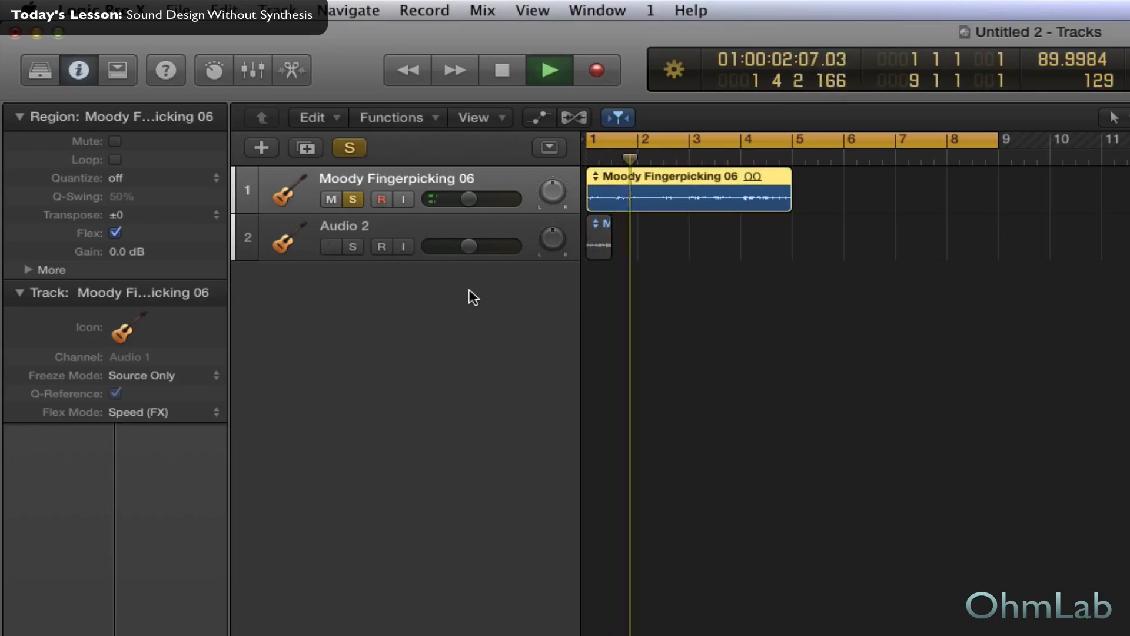
{"action": "key", "text": "space"}
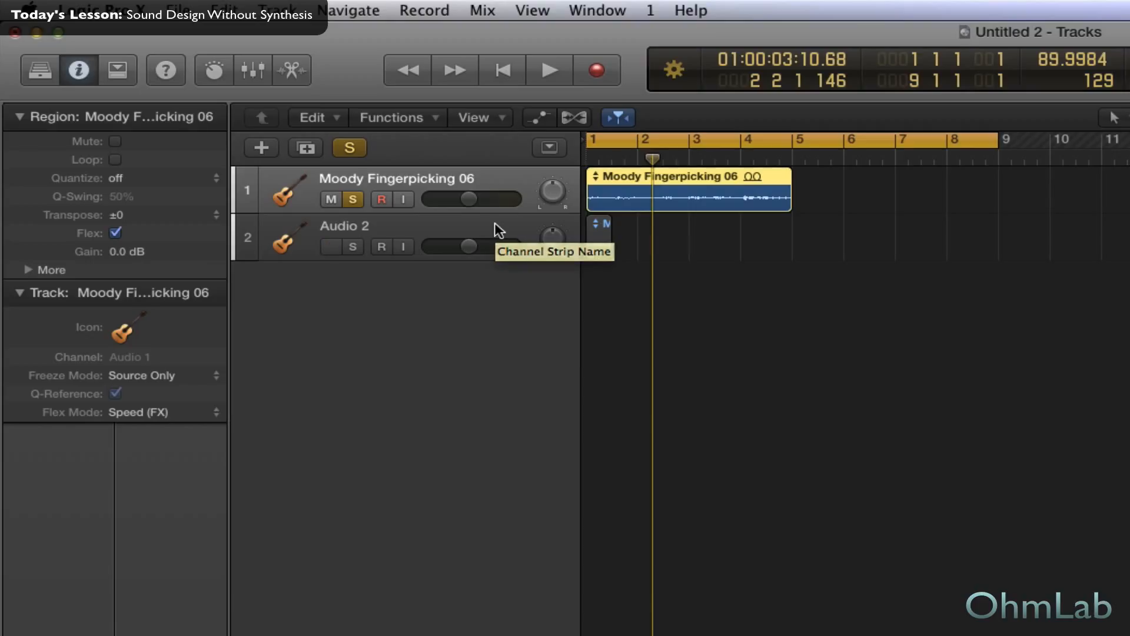
{"action": "left_click", "coordinate": [355, 200]}
Step: Set the Audio 2 track's flex mode to Speed (FX) and time-stretch its region to eight bars
{"action": "left_click", "coordinate": [278, 254]}
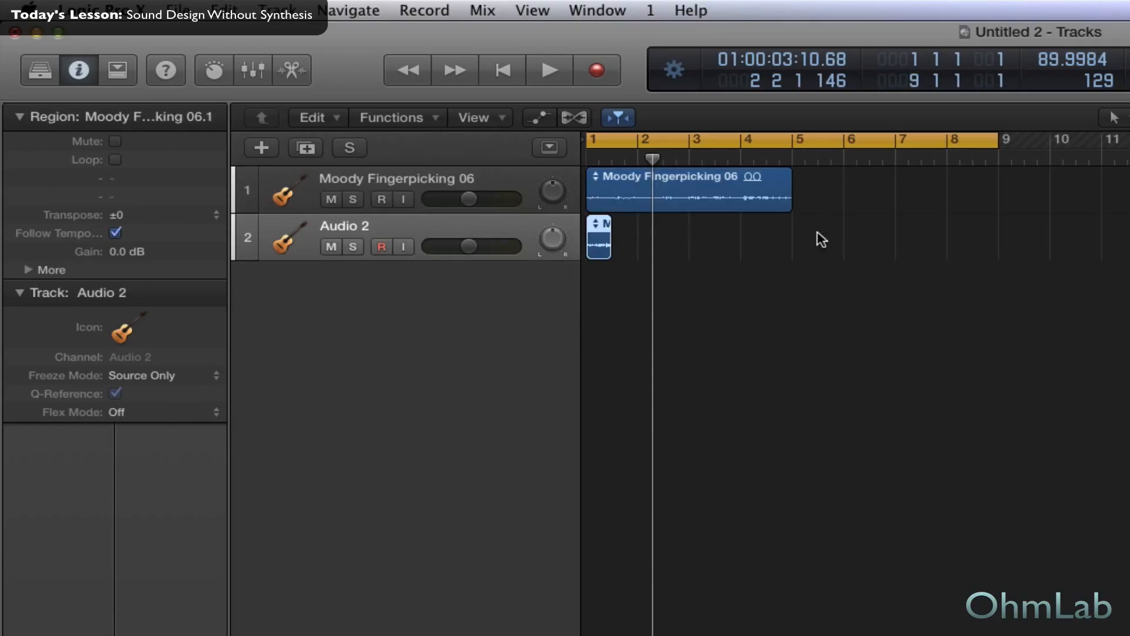
{"action": "left_click", "coordinate": [212, 413]}
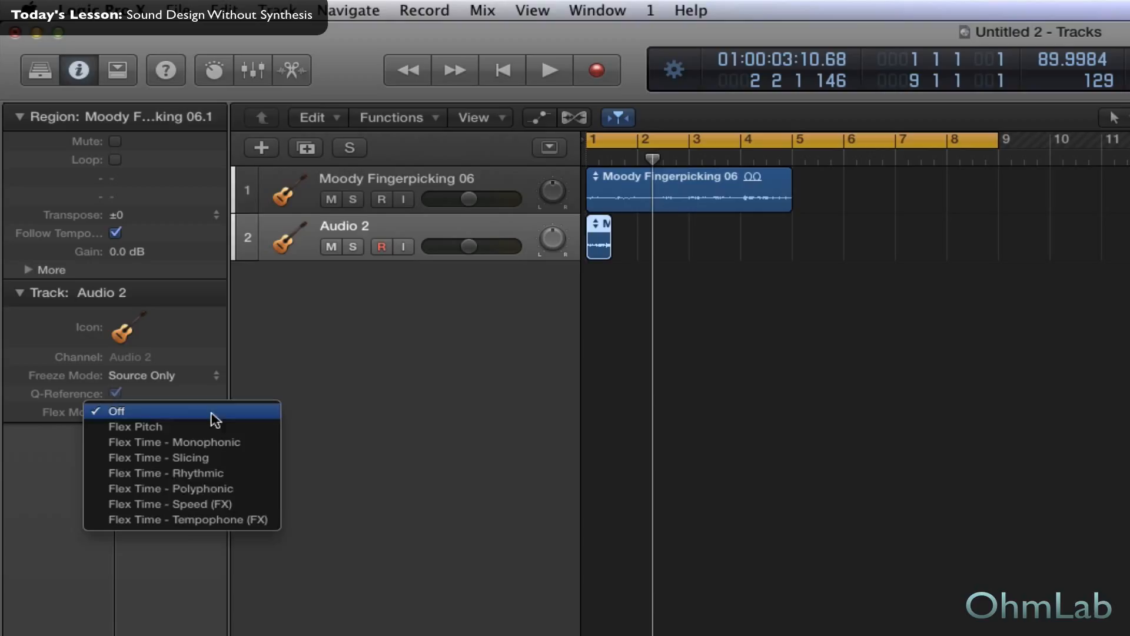
{"action": "left_click", "coordinate": [237, 502]}
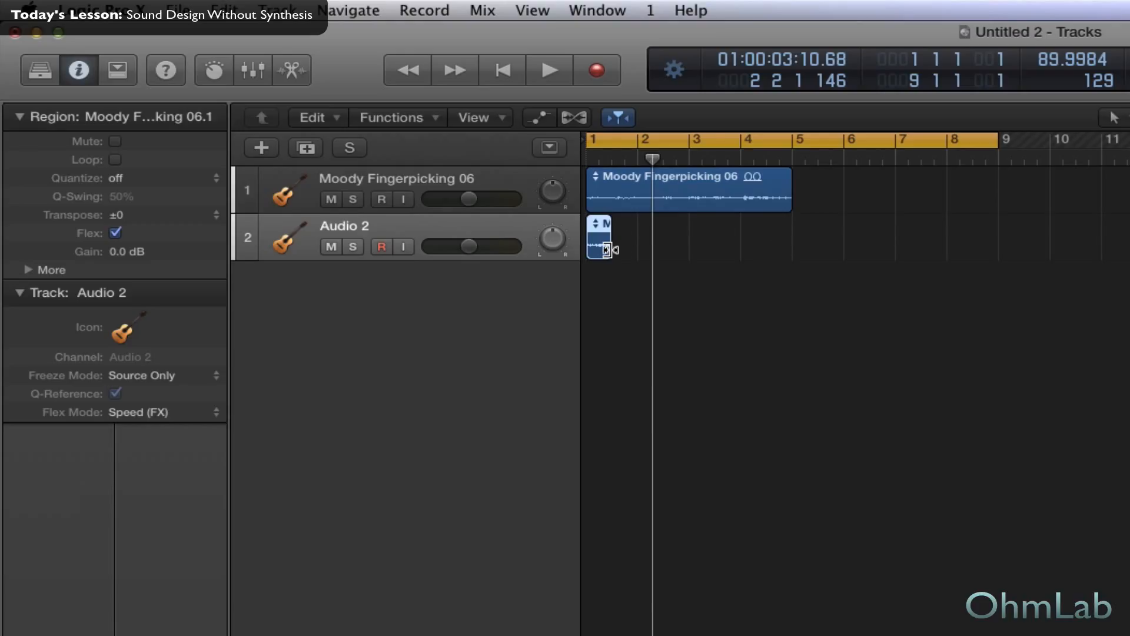
{"action": "left_click_drag", "start_coordinate": [607, 249], "coordinate": [989, 250]}
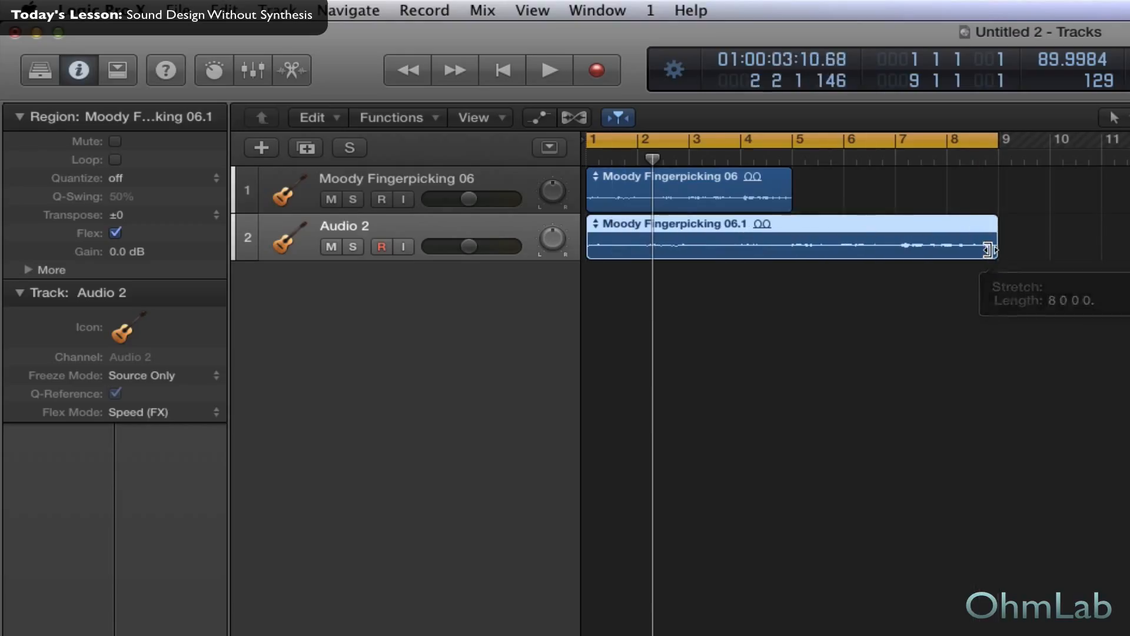
Step: Listen to the eight-bar stretched guitar on its own by soloing Audio 2 during playback
{"action": "left_click", "coordinate": [352, 247]}
{"action": "key", "text": "space"}
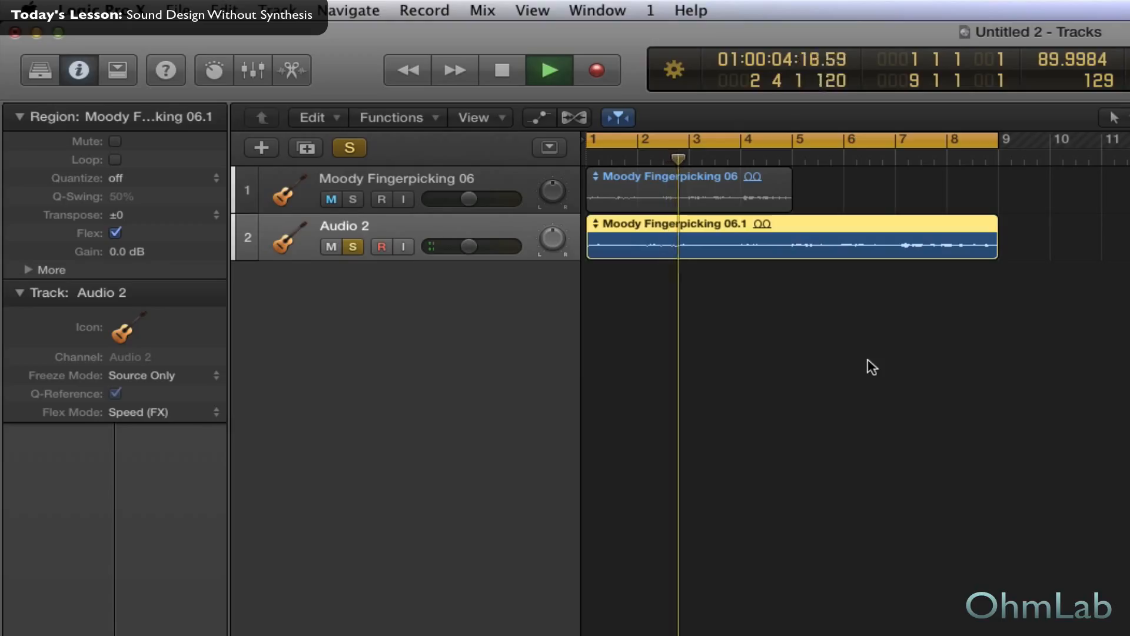
{"action": "key", "text": "space"}
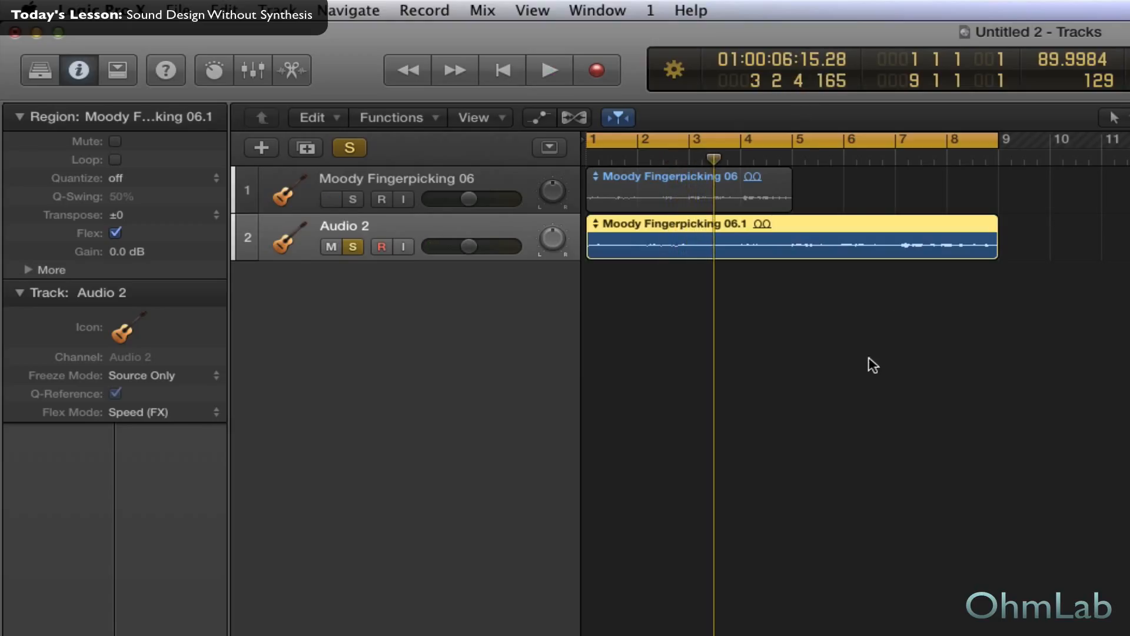
{"action": "left_click", "coordinate": [353, 246]}
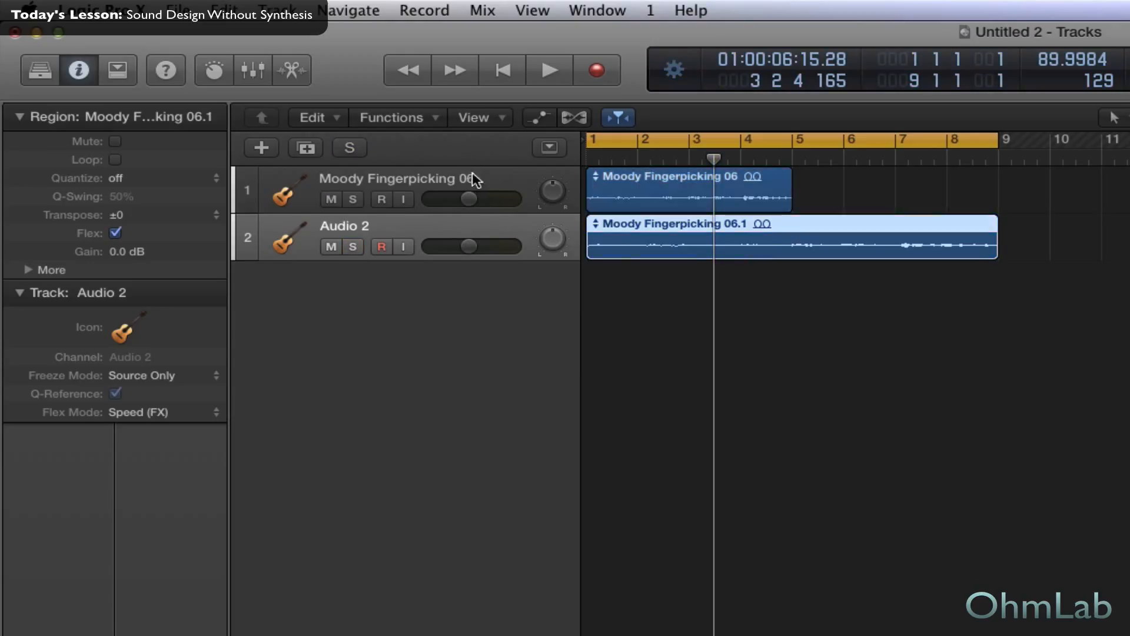
Step: Show the mixer and set the volume of both guitar tracks to 0.0 dB
{"action": "left_click", "coordinate": [473, 174]}
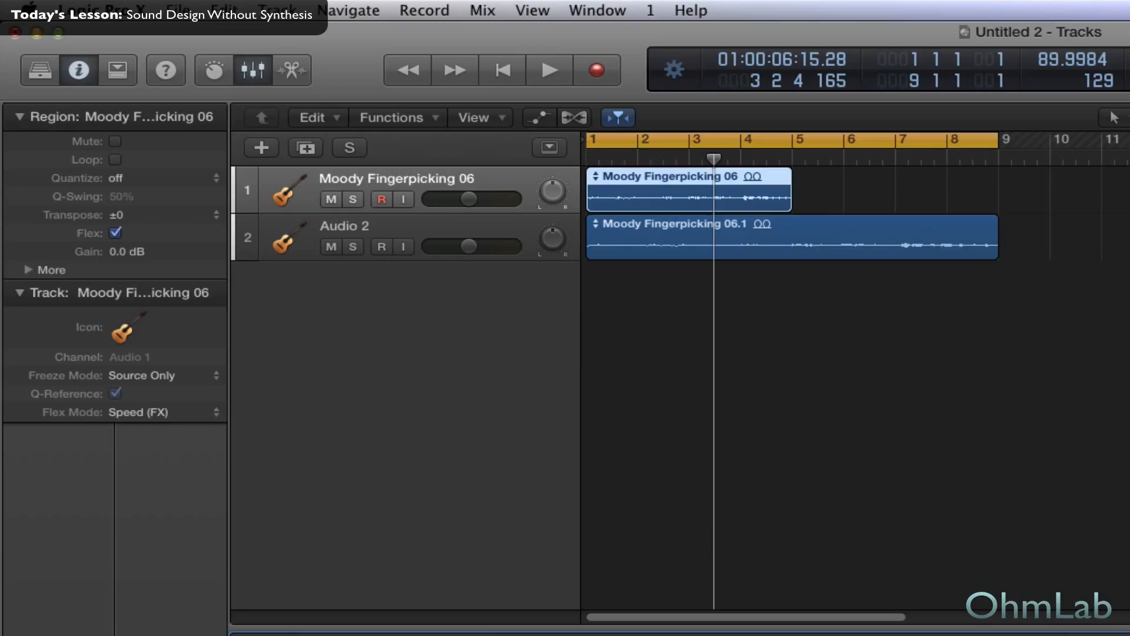
{"action": "key", "text": "Down"}
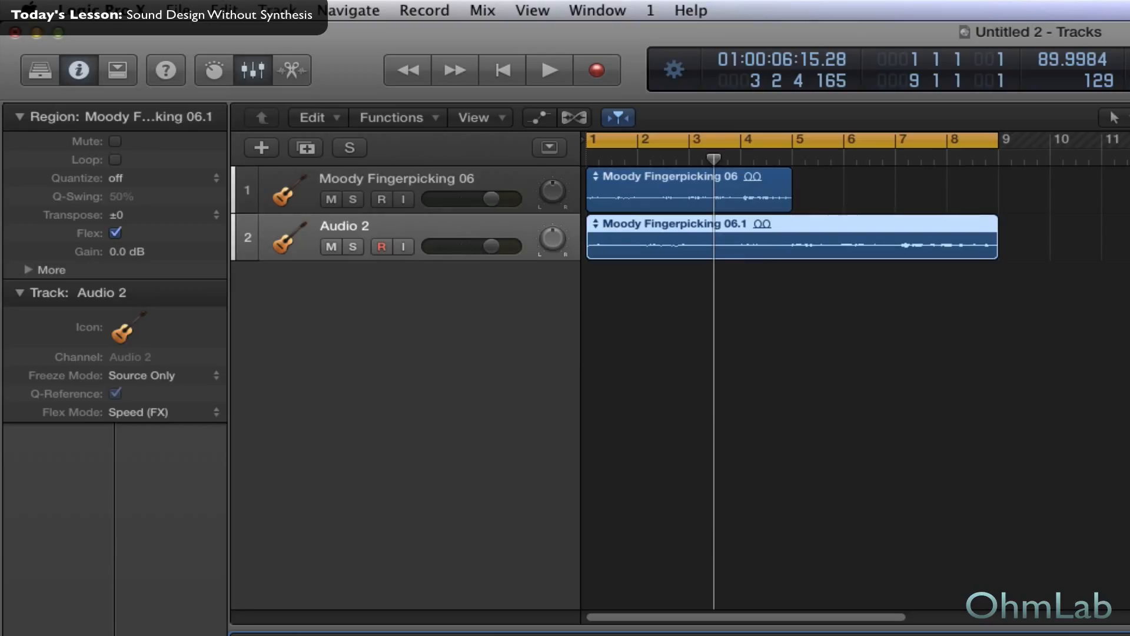
{"action": "left_click", "coordinate": [989, 442]}
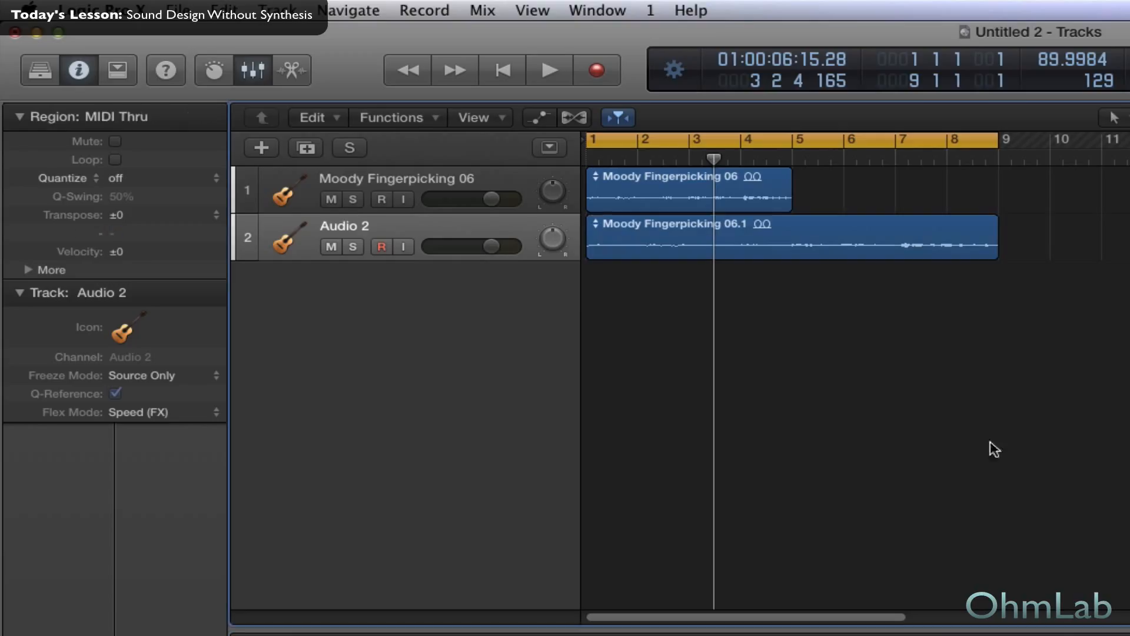
Step: Solo Audio 2 again and check how the stretched guitar sounds at the raised volume
{"action": "left_click", "coordinate": [352, 247]}
{"action": "key", "text": "space"}
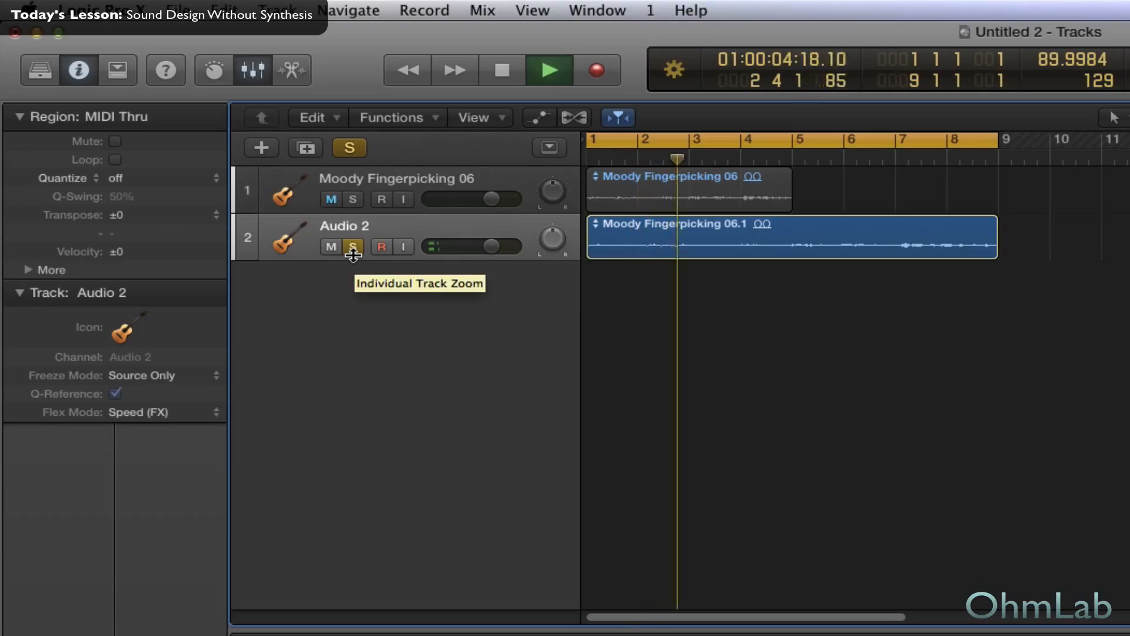
{"action": "key", "text": "space"}
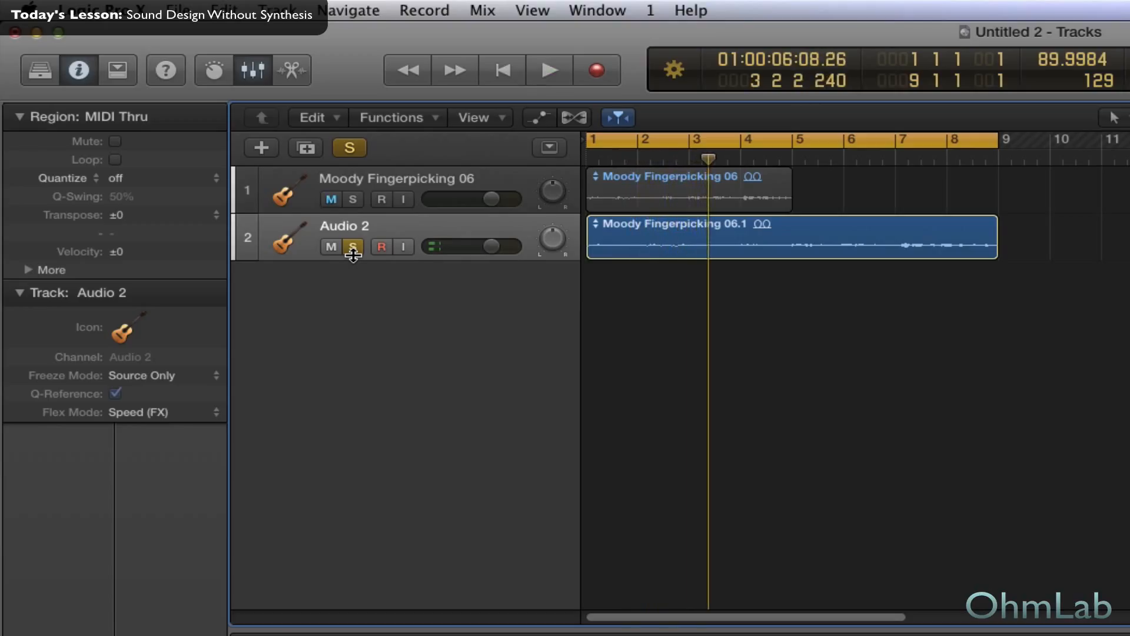
{"action": "left_click", "coordinate": [352, 247]}
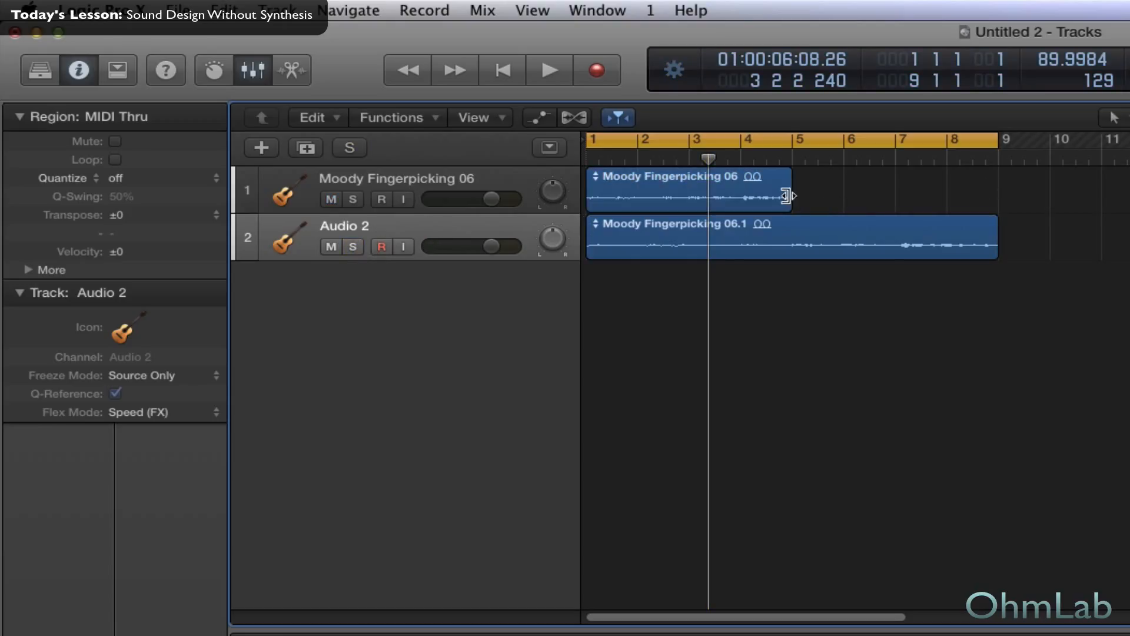
Step: Loop the first track's four-bar region out to bar 9 and play both stretched guitar tracks together from the start
{"action": "left_click_drag", "start_coordinate": [789, 169], "coordinate": [999, 172]}
{"action": "left_click", "coordinate": [879, 304]}
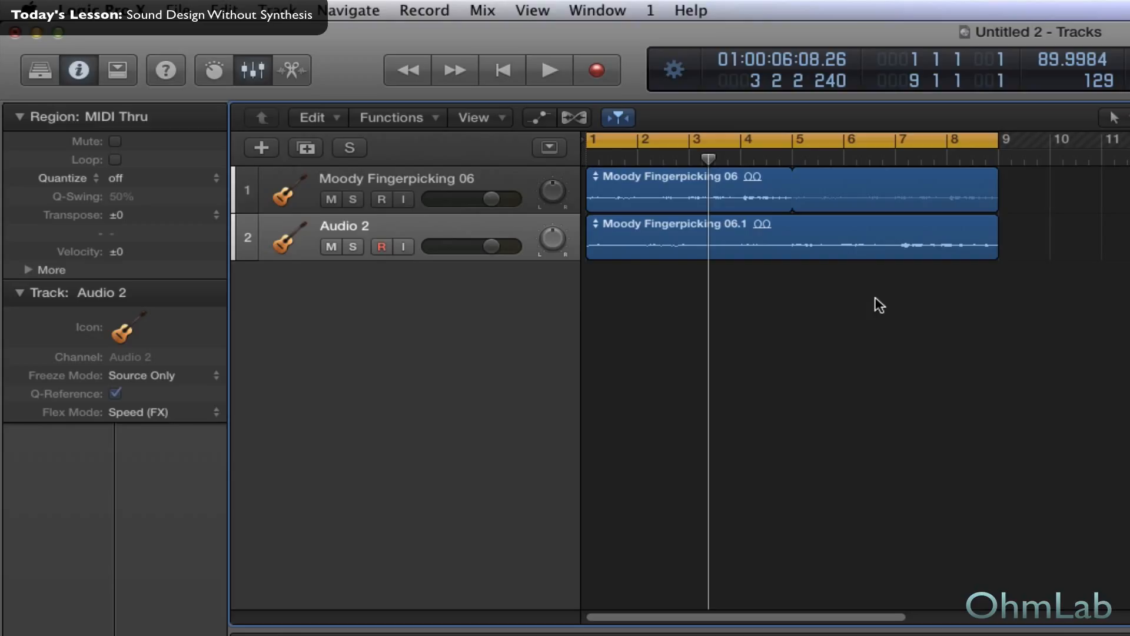
{"action": "key", "text": "Return"}
{"action": "key", "text": "space"}
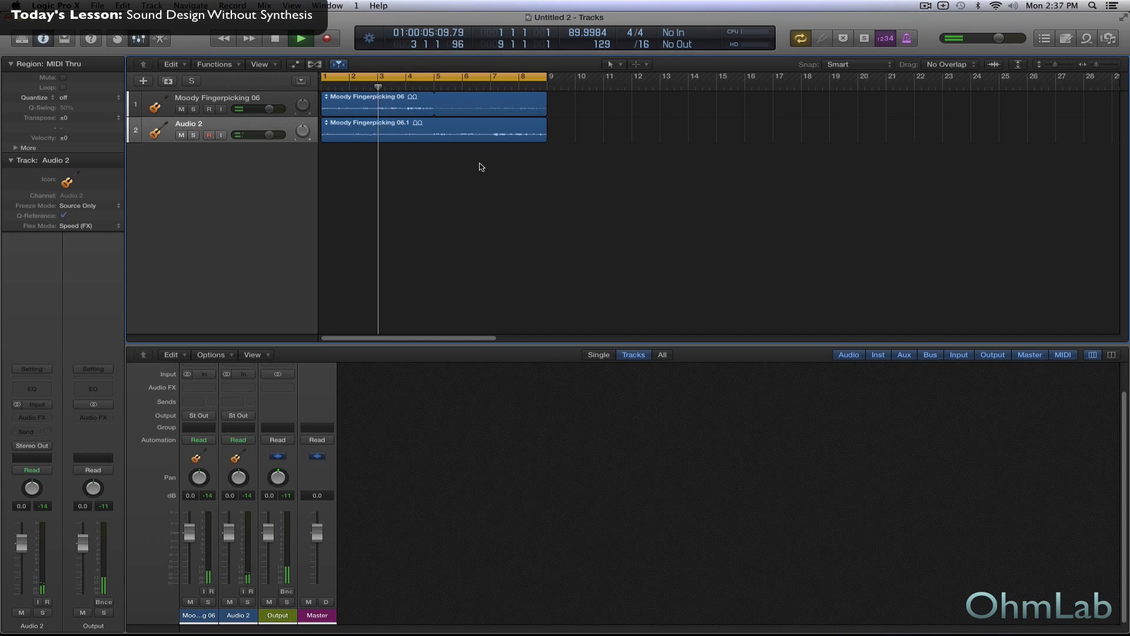
{"action": "key", "text": "space"}
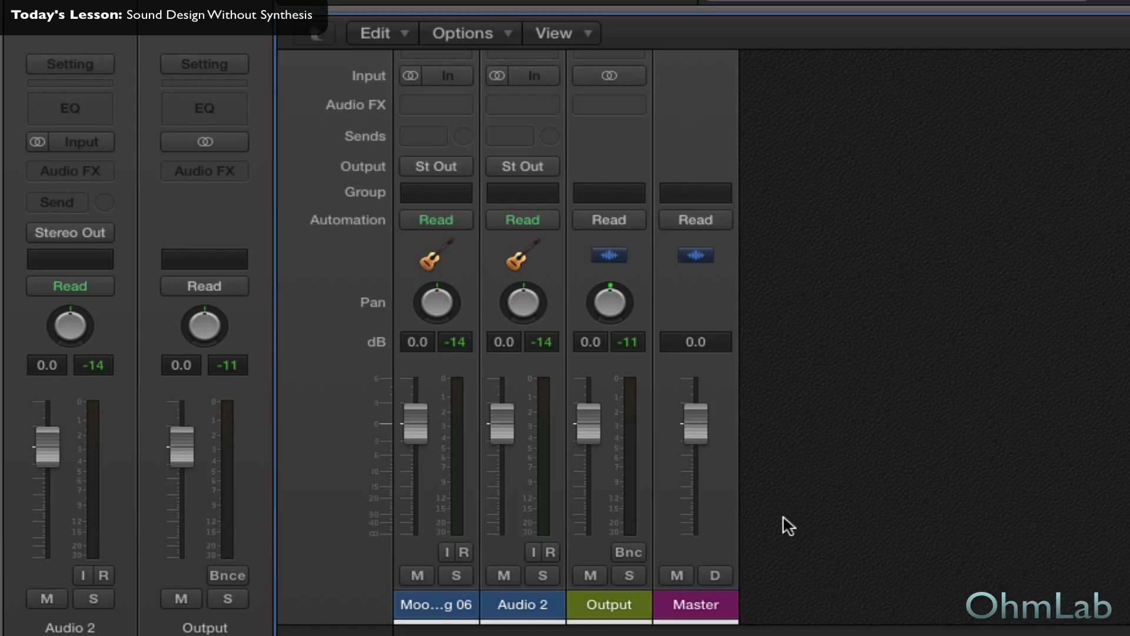
Step: Add a Bus 1 send to both guitar channels in the mixer
{"action": "left_click", "coordinate": [448, 604]}
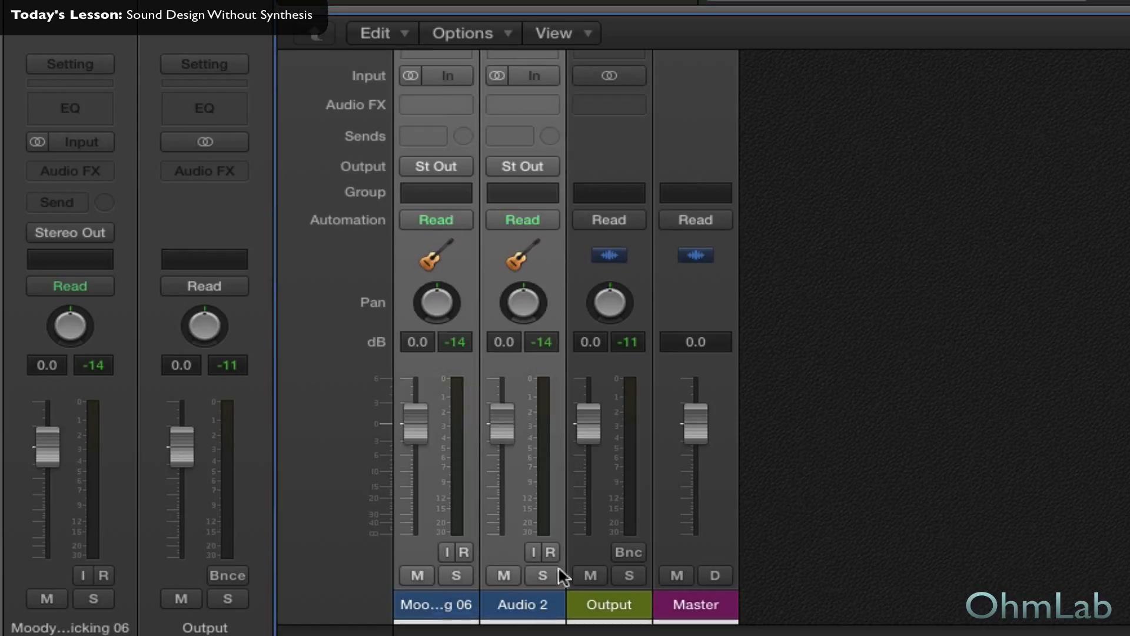
{"action": "left_click", "coordinate": [438, 137]}
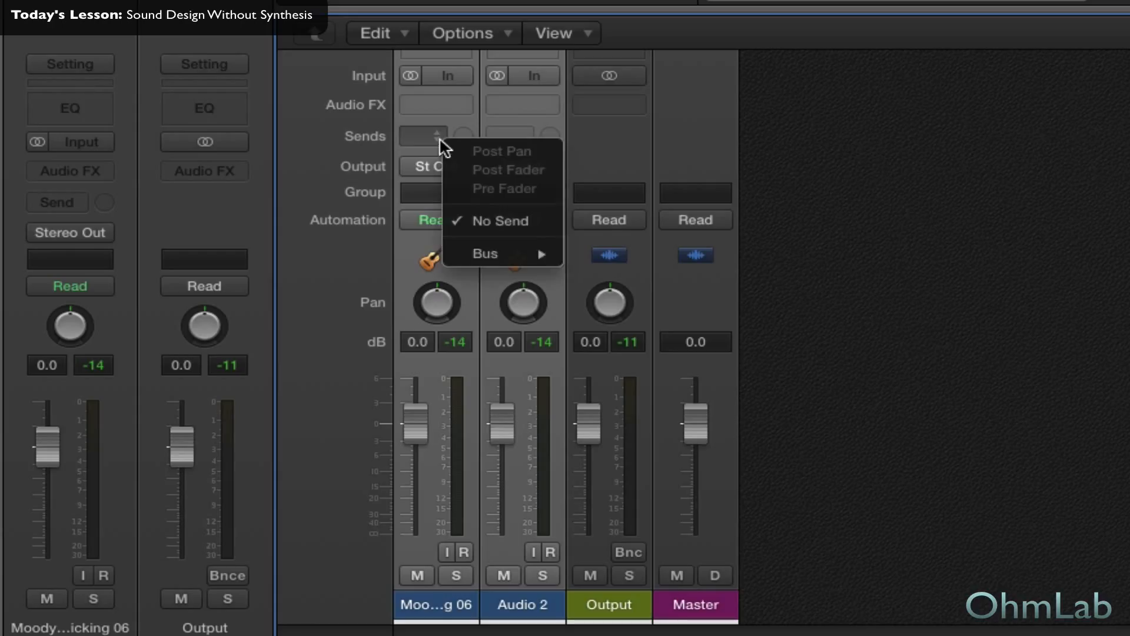
{"action": "mouse_move", "coordinate": [531, 252]}
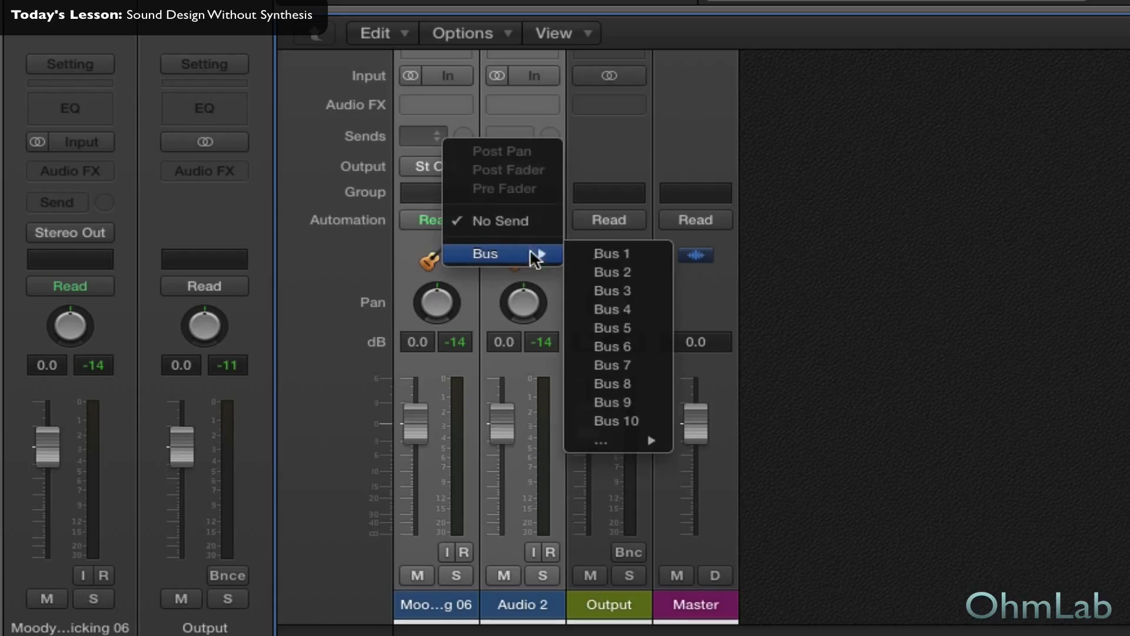
{"action": "left_click", "coordinate": [616, 253]}
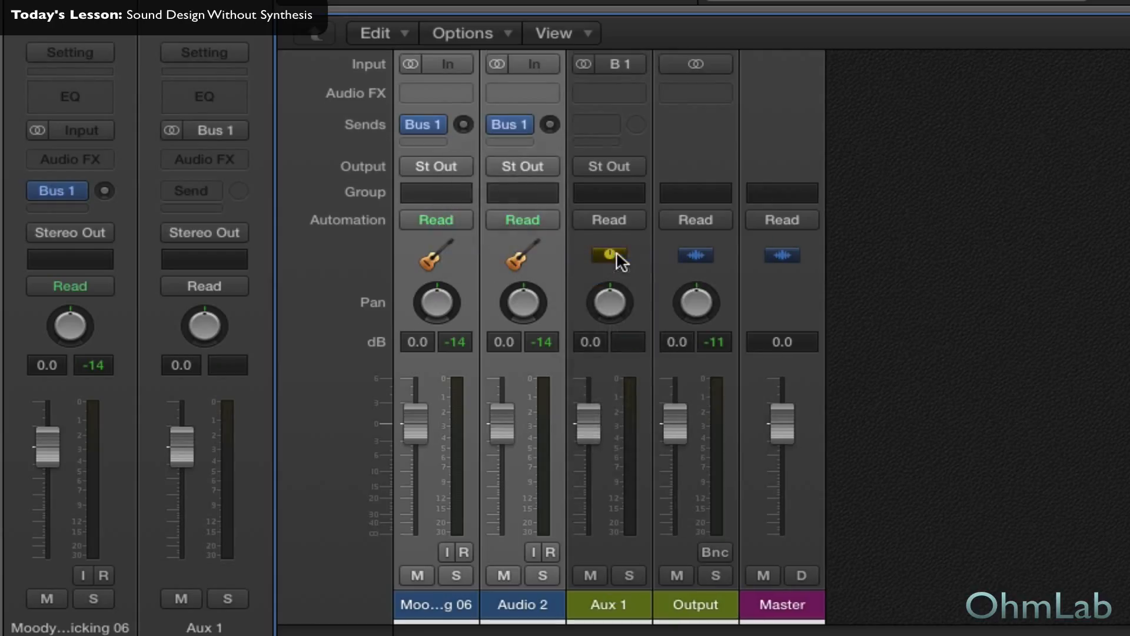
Step: Switch the Bus 1 sends on both guitar channels to Pre Fader and set their send levels to 0.0 dB
{"action": "left_click", "coordinate": [524, 124]}
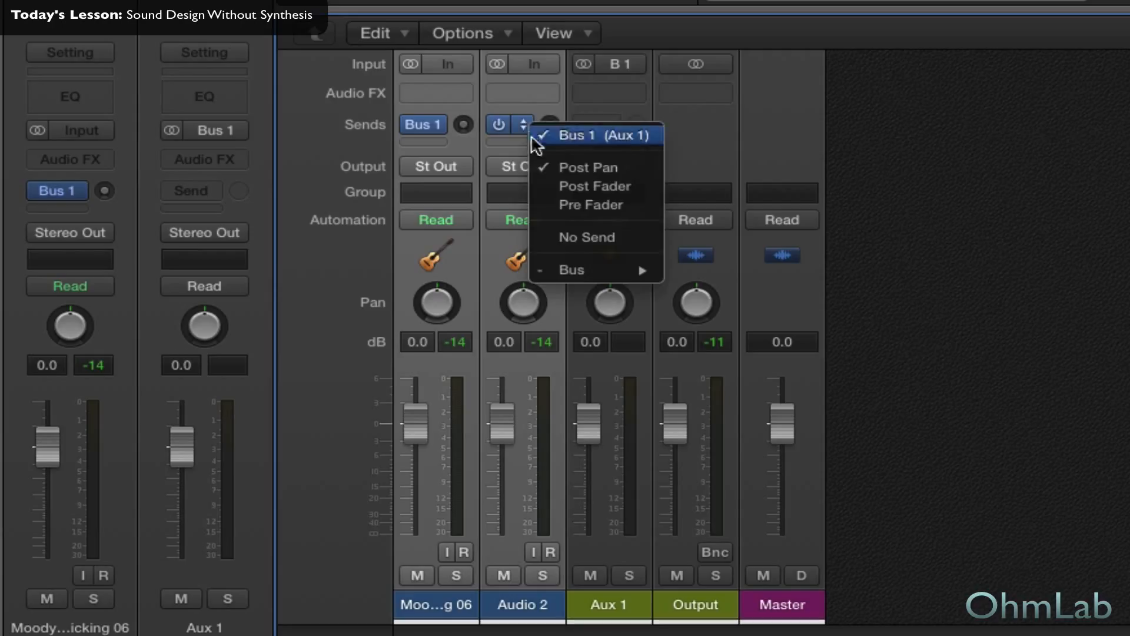
{"action": "left_click", "coordinate": [560, 204]}
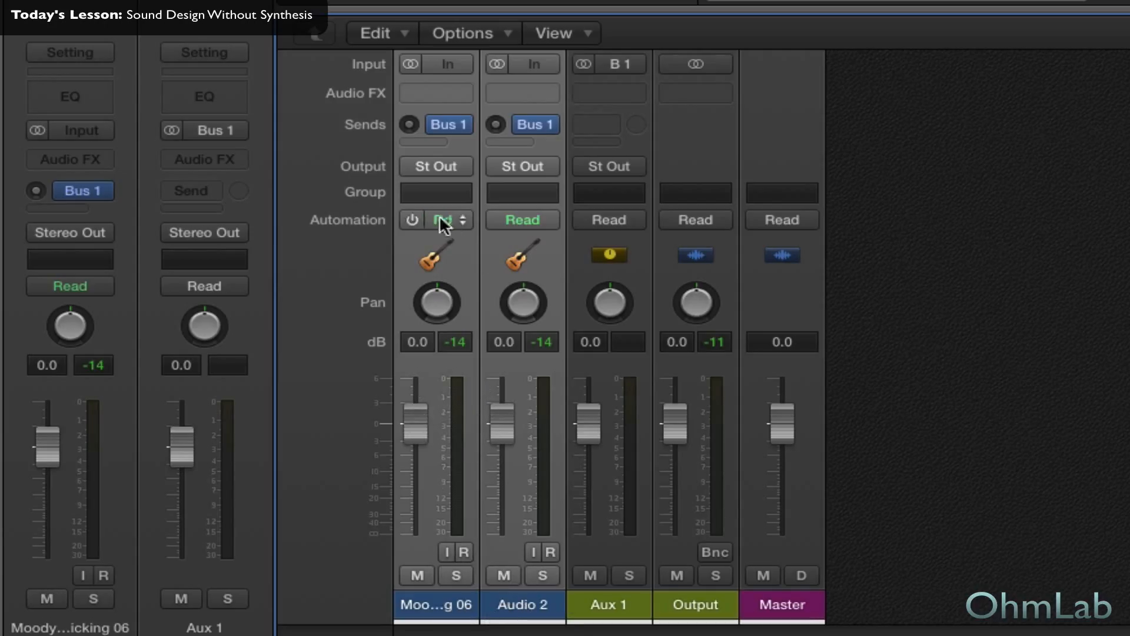
{"action": "left_click", "coordinate": [413, 125], "text": "alt"}
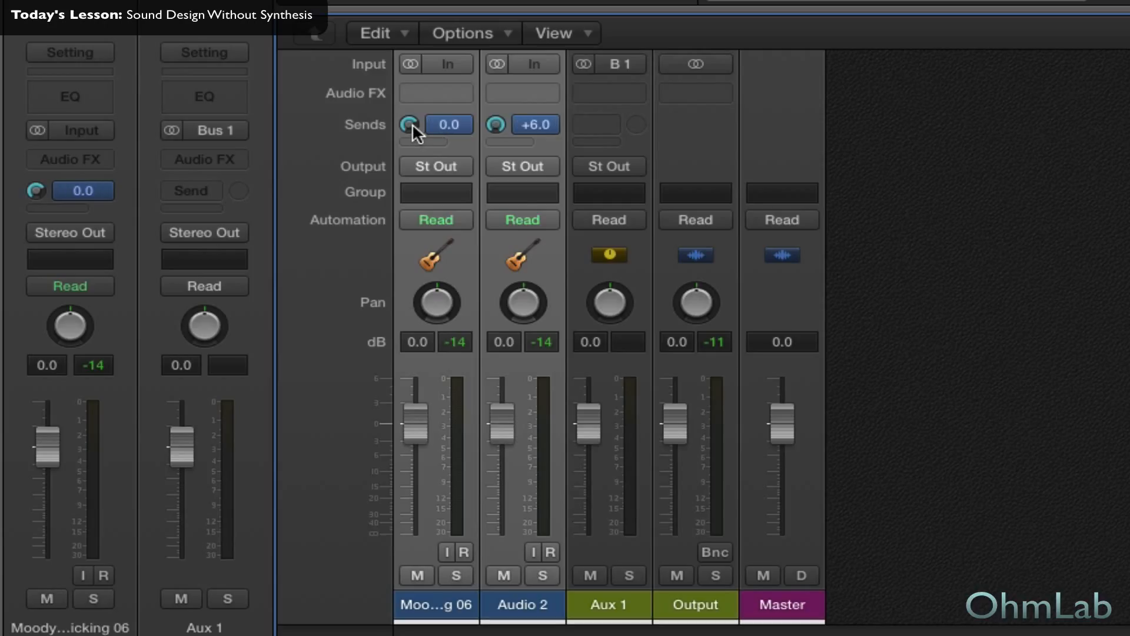
{"action": "left_click", "coordinate": [496, 124], "text": "alt"}
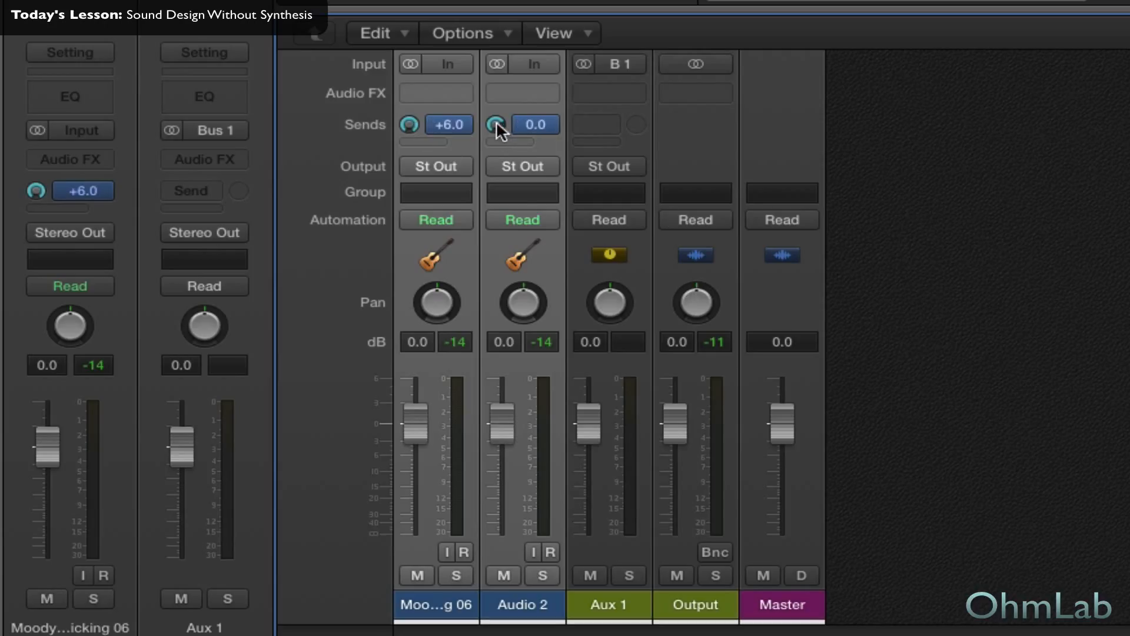
{"action": "left_click", "coordinate": [503, 129]}
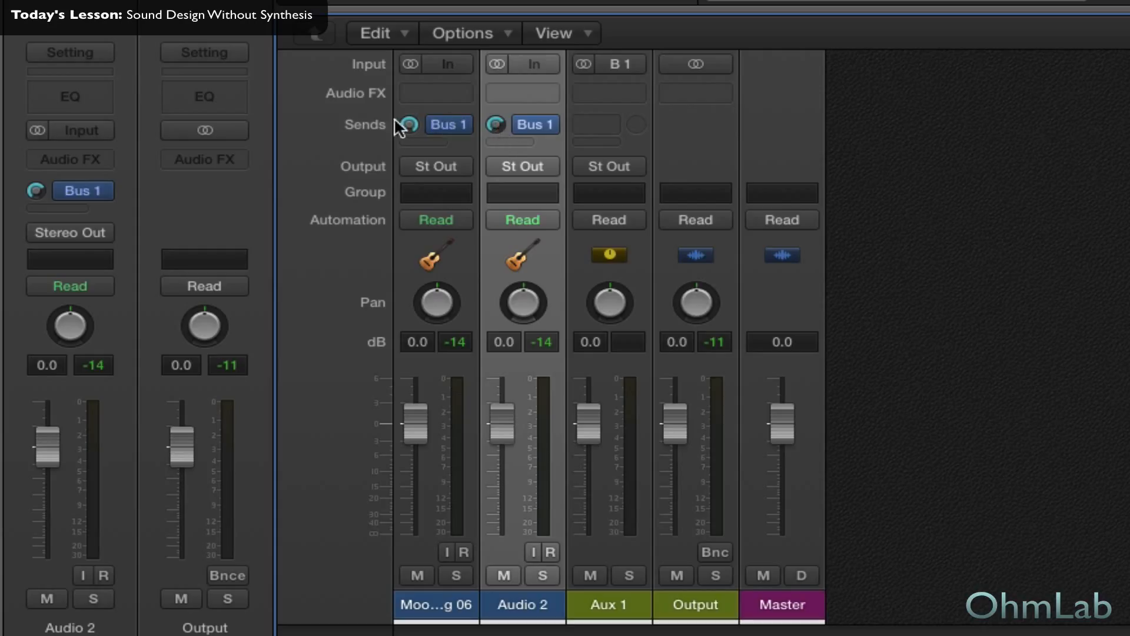
{"action": "left_click", "coordinate": [408, 124], "text": "alt"}
Step: Solo Aux 1 and insert a Space Designer reverb on it
{"action": "left_click", "coordinate": [629, 572]}
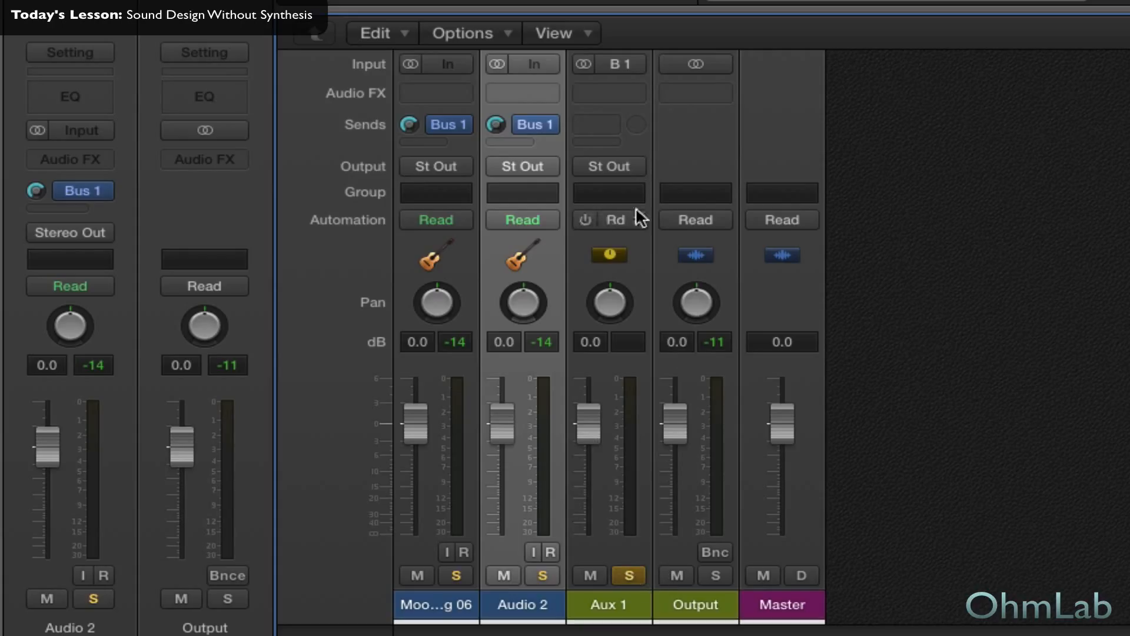
{"action": "left_click", "coordinate": [624, 92]}
{"action": "mouse_move", "coordinate": [680, 294]}
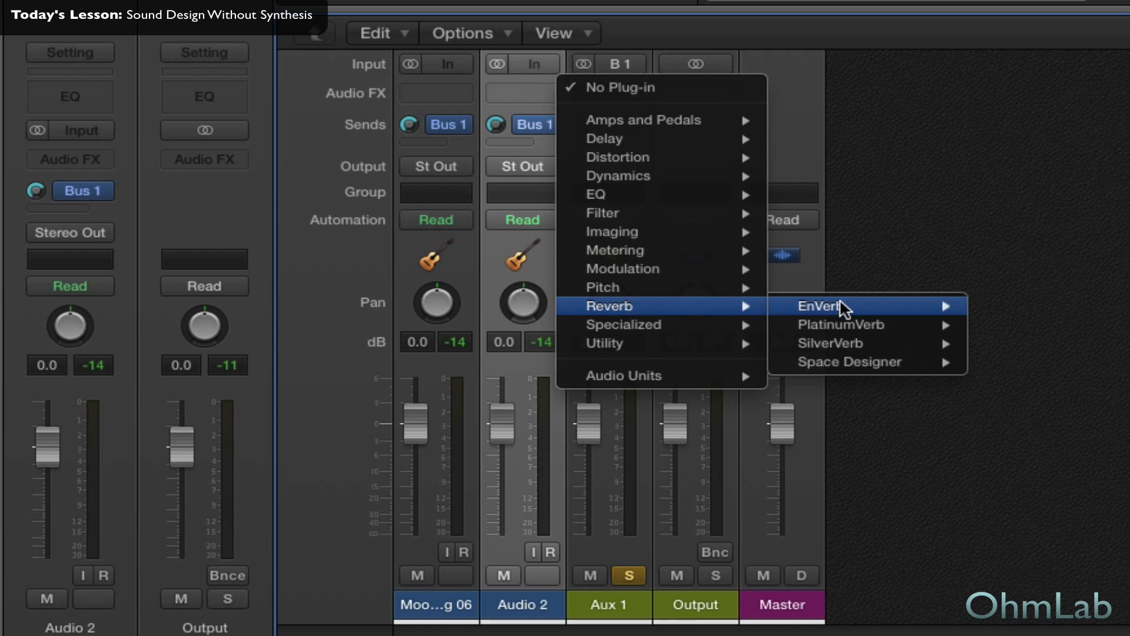
{"action": "mouse_move", "coordinate": [860, 361]}
{"action": "left_click", "coordinate": [1021, 361]}
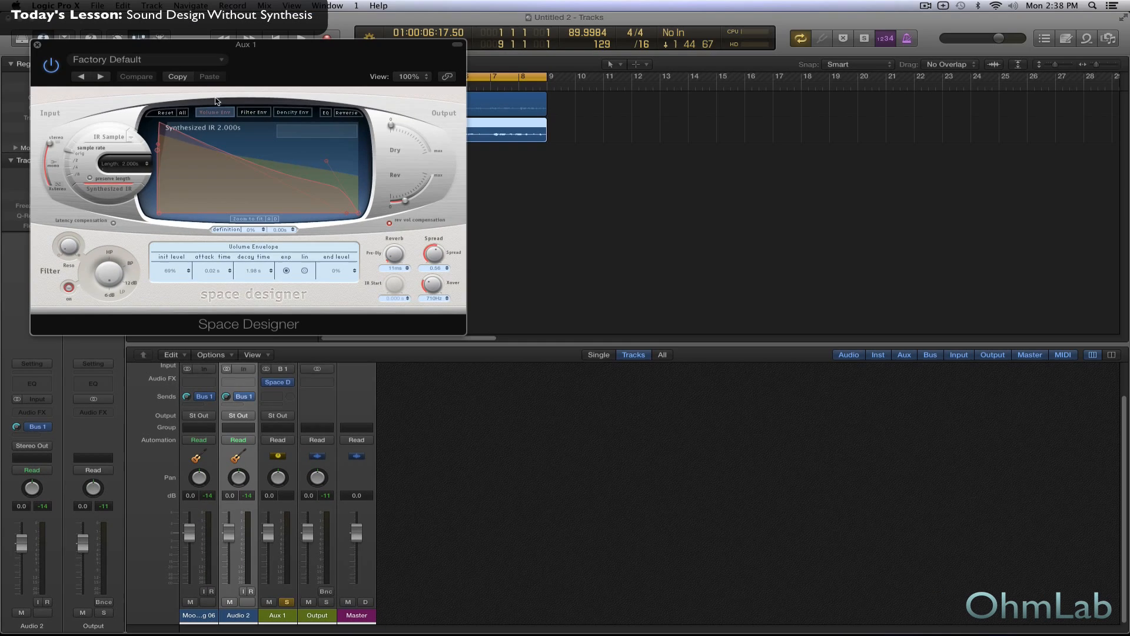
Step: Load Space Designer's 04.4s Dream Hall preset from the Large Spaces halls
{"action": "left_click", "coordinate": [144, 59]}
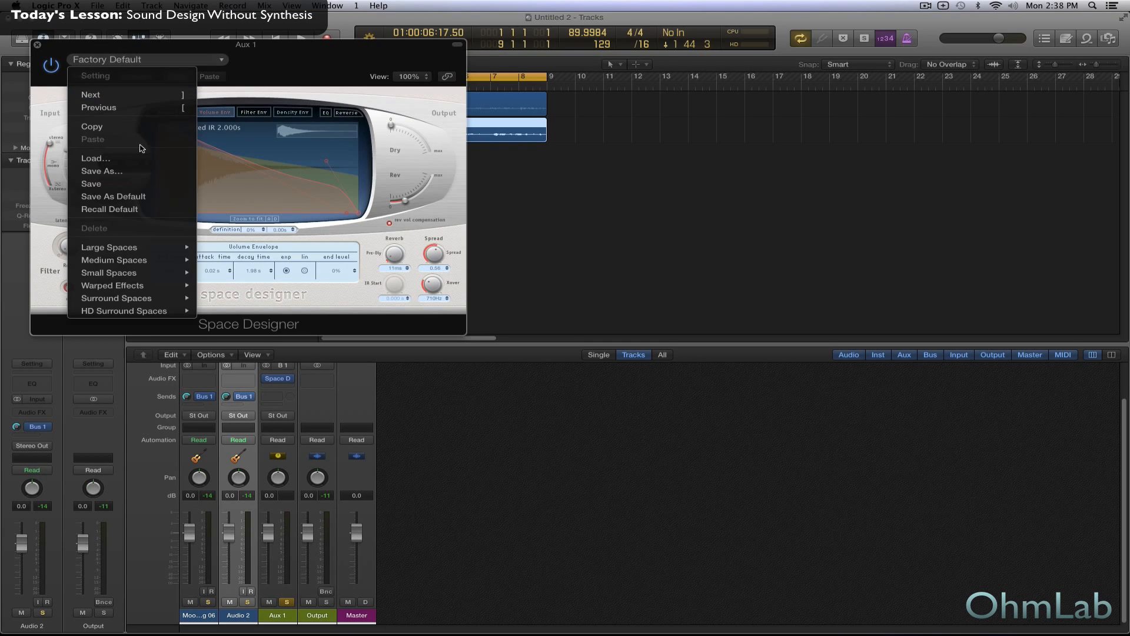
{"action": "left_click", "coordinate": [135, 60]}
{"action": "left_click_drag", "start_coordinate": [110, 50], "coordinate": [479, 165]}
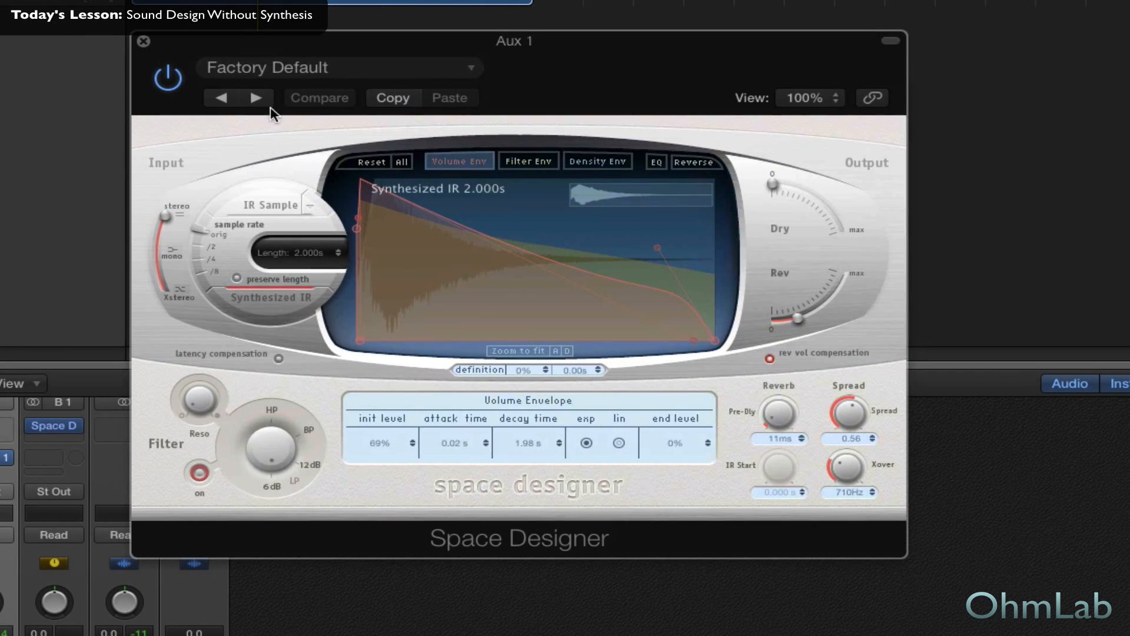
{"action": "left_click", "coordinate": [476, 174]}
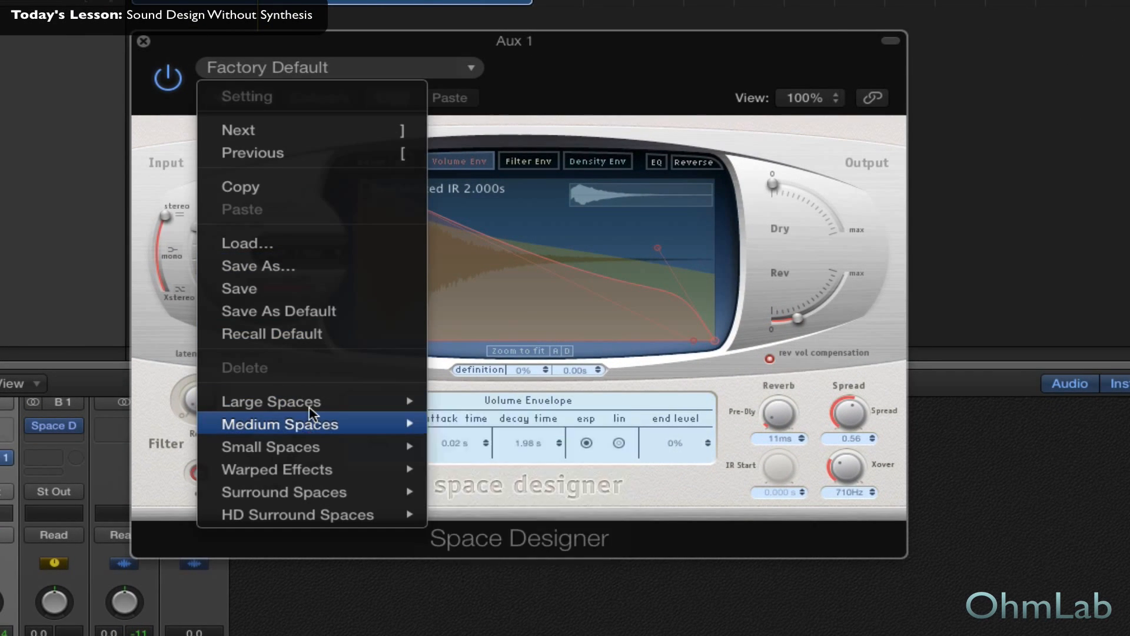
{"action": "mouse_move", "coordinate": [330, 402]}
{"action": "mouse_move", "coordinate": [497, 429]}
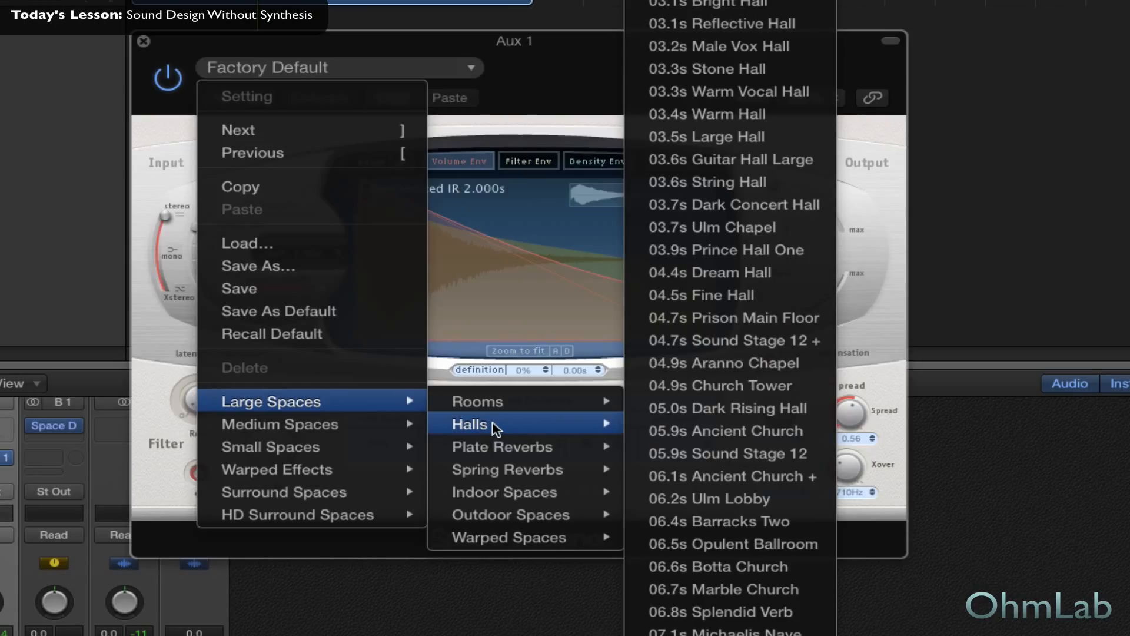
{"action": "left_click", "coordinate": [705, 276]}
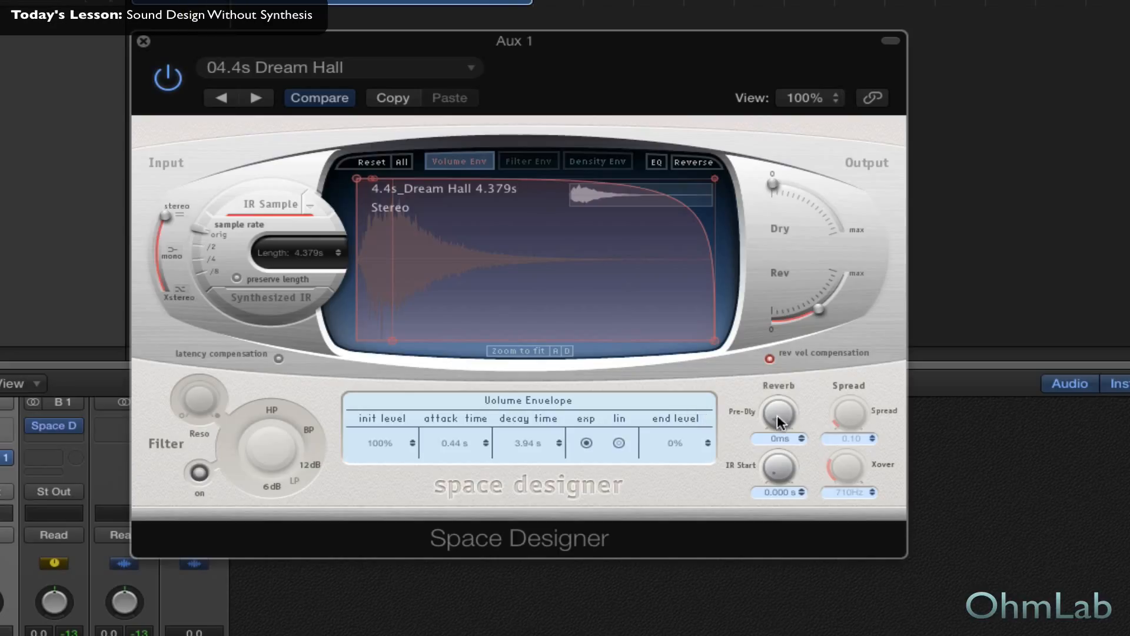
Step: Set the reverb's pre-delay to 32 ms and enable its filter with slightly raised resonance
{"action": "left_click_drag", "start_coordinate": [786, 419], "coordinate": [782, 403]}
{"action": "left_click", "coordinate": [200, 472]}
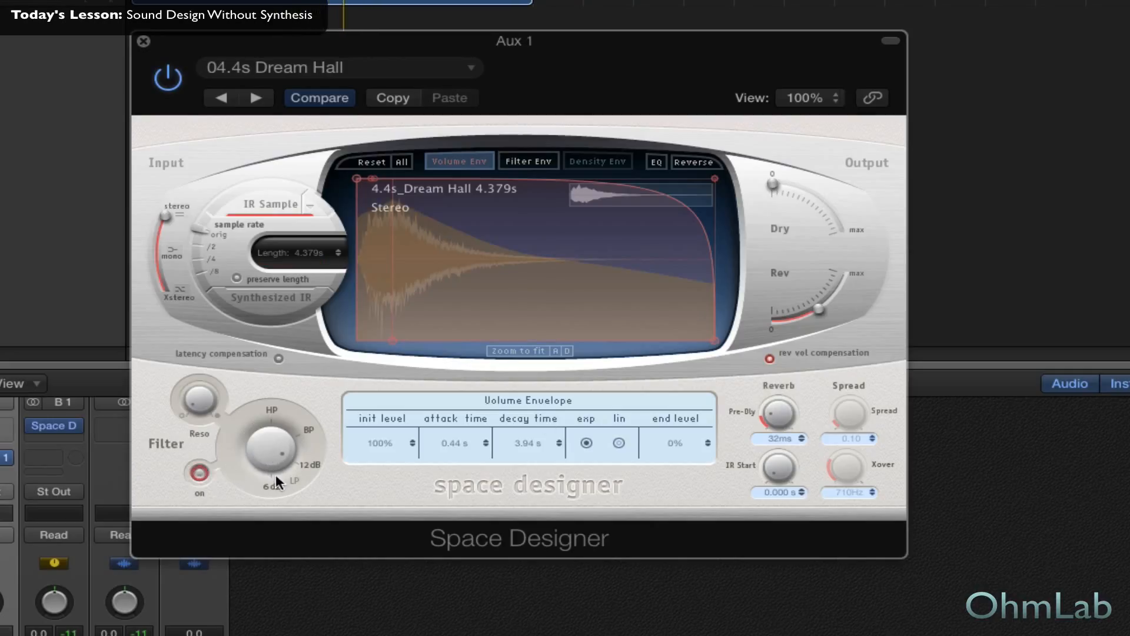
{"action": "mouse_move", "coordinate": [201, 401]}
{"action": "left_click_drag", "start_coordinate": [200, 401], "coordinate": [200, 387]}
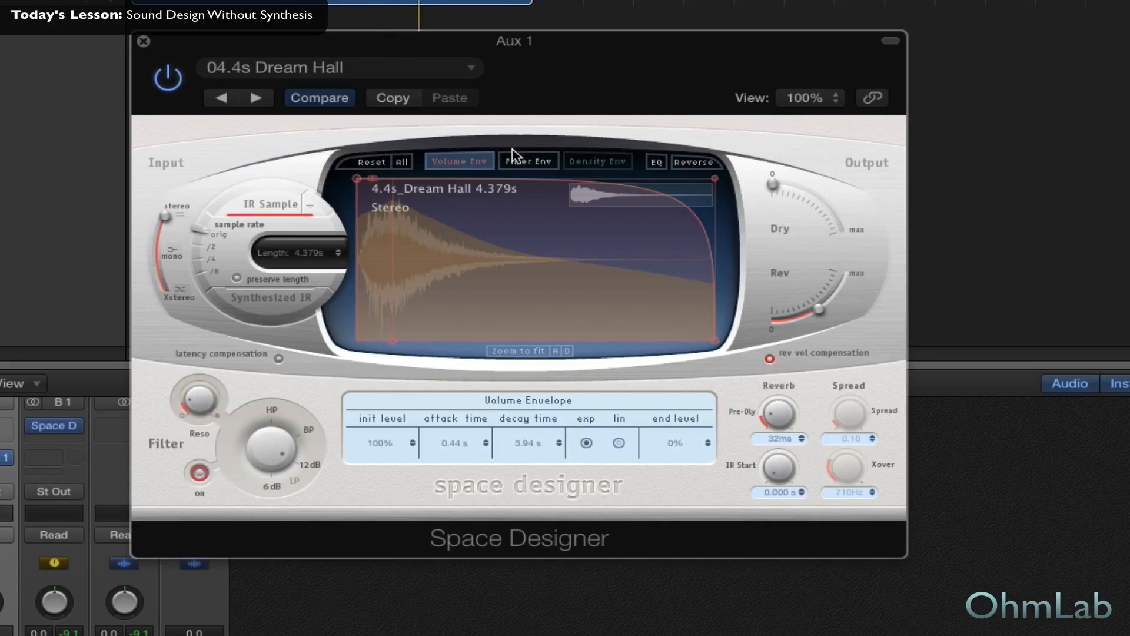
Step: Lower the filter envelope's initial level to 1262 Hz and shift its peak later and slightly lower, then open the reverb's EQ
{"action": "left_click", "coordinate": [539, 164]}
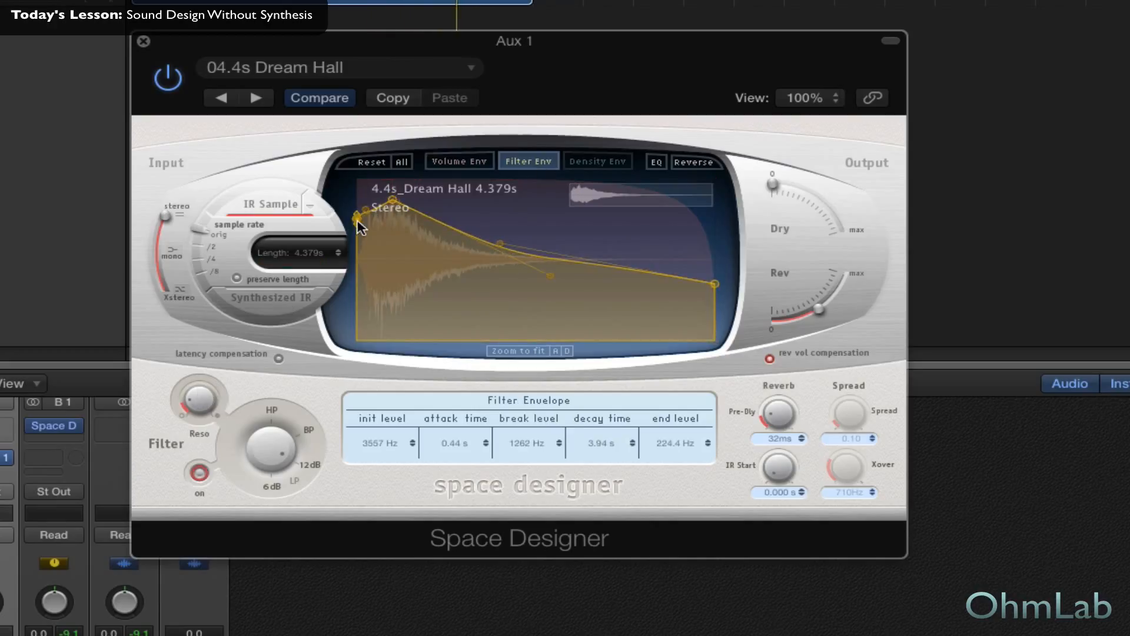
{"action": "left_click_drag", "start_coordinate": [358, 217], "coordinate": [359, 241]}
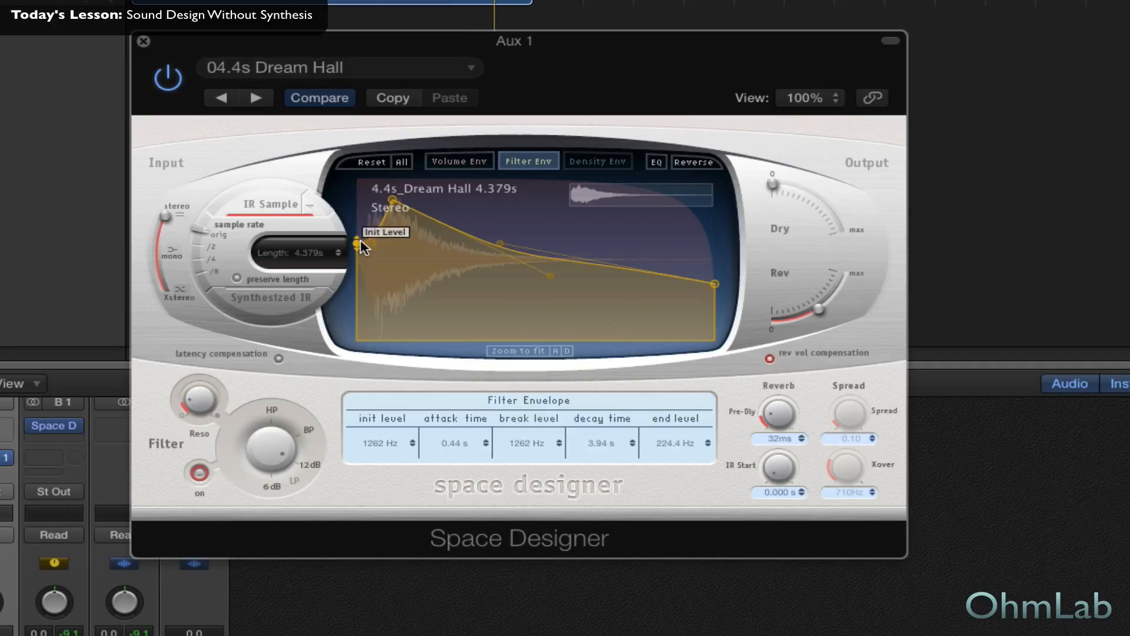
{"action": "left_click_drag", "start_coordinate": [392, 200], "coordinate": [530, 222]}
{"action": "left_click", "coordinate": [656, 162]}
{"action": "left_click_drag", "start_coordinate": [422, 261], "coordinate": [338, 433]}
Step: Set the volume envelope's end level to 43% and its attack time to 1.68 s
{"action": "left_click", "coordinate": [455, 161]}
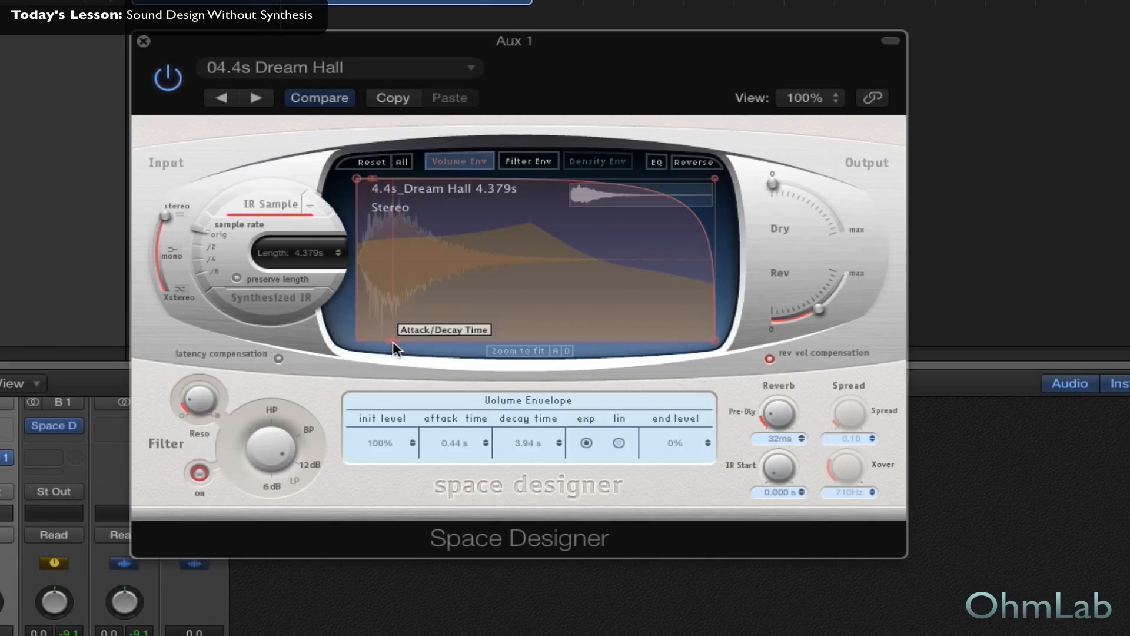
{"action": "left_click_drag", "start_coordinate": [712, 340], "coordinate": [714, 271]}
{"action": "left_click_drag", "start_coordinate": [392, 340], "coordinate": [495, 339]}
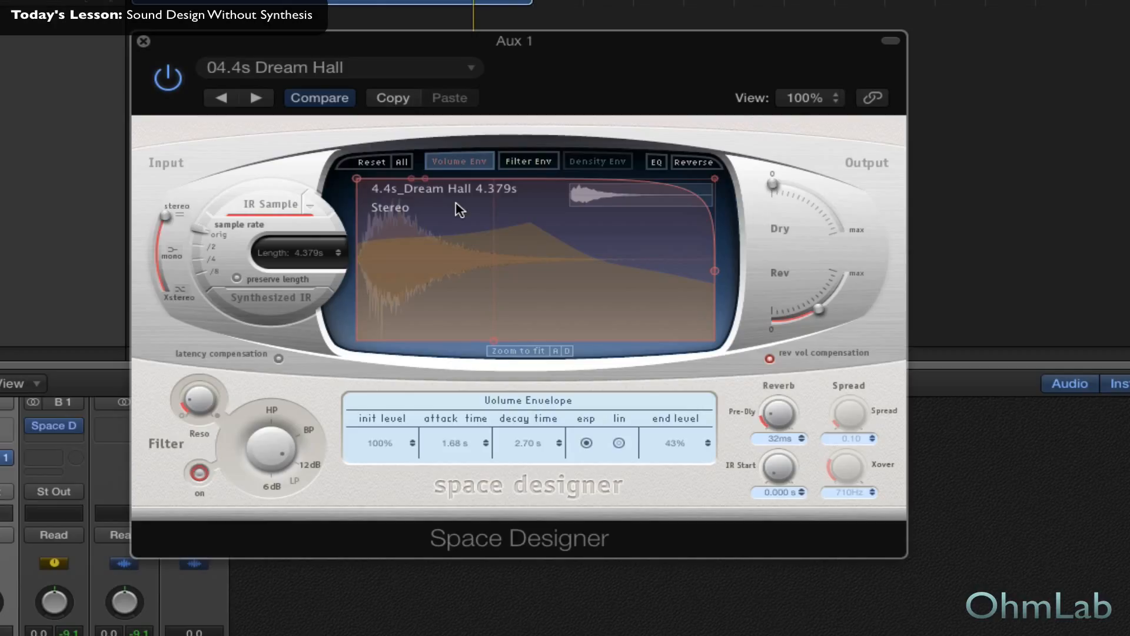
Step: Stretch the impulse response by setting its sample rate to /4, raise the Rev output slightly, and close Space Designer
{"action": "left_click", "coordinate": [890, 41]}
{"action": "left_click", "coordinate": [891, 41]}
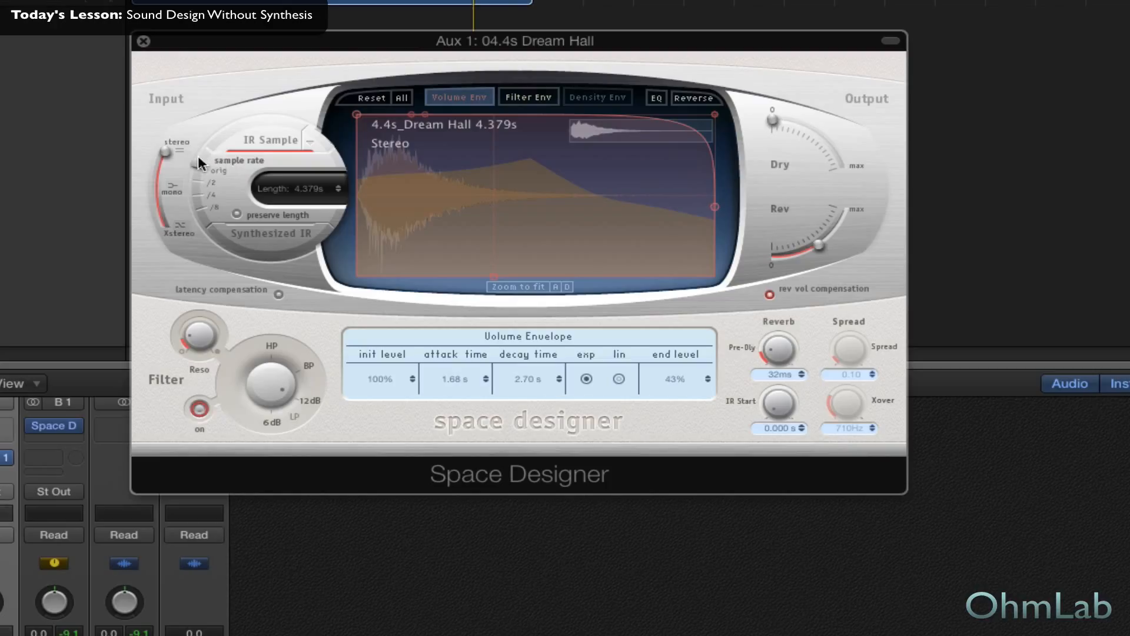
{"action": "left_click_drag", "start_coordinate": [203, 171], "coordinate": [197, 193]}
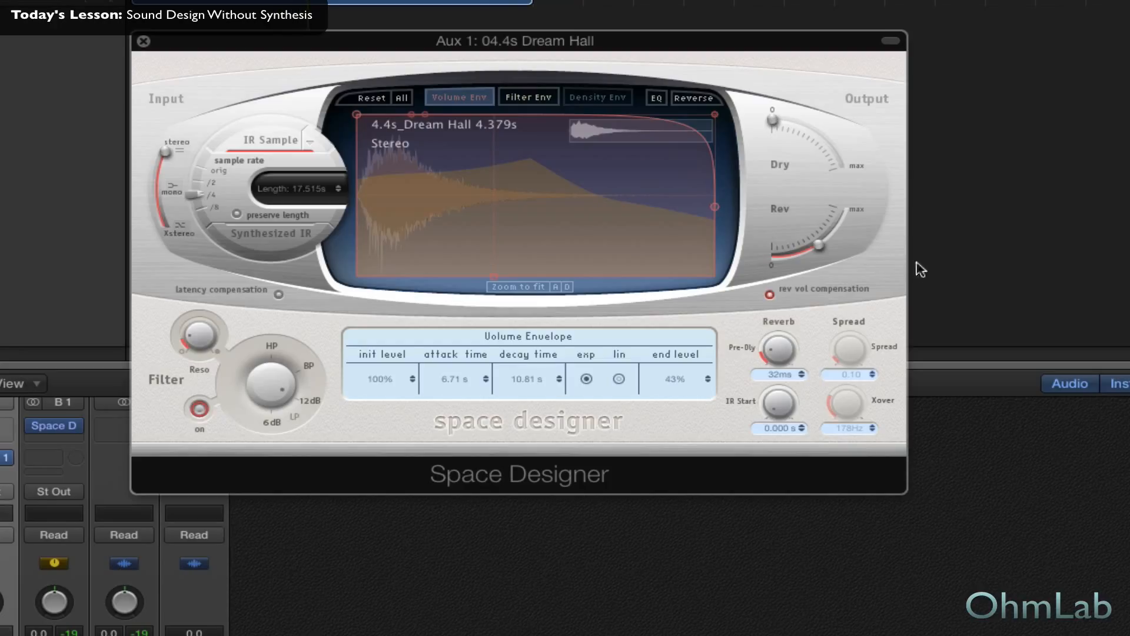
{"action": "mouse_move", "coordinate": [820, 246]}
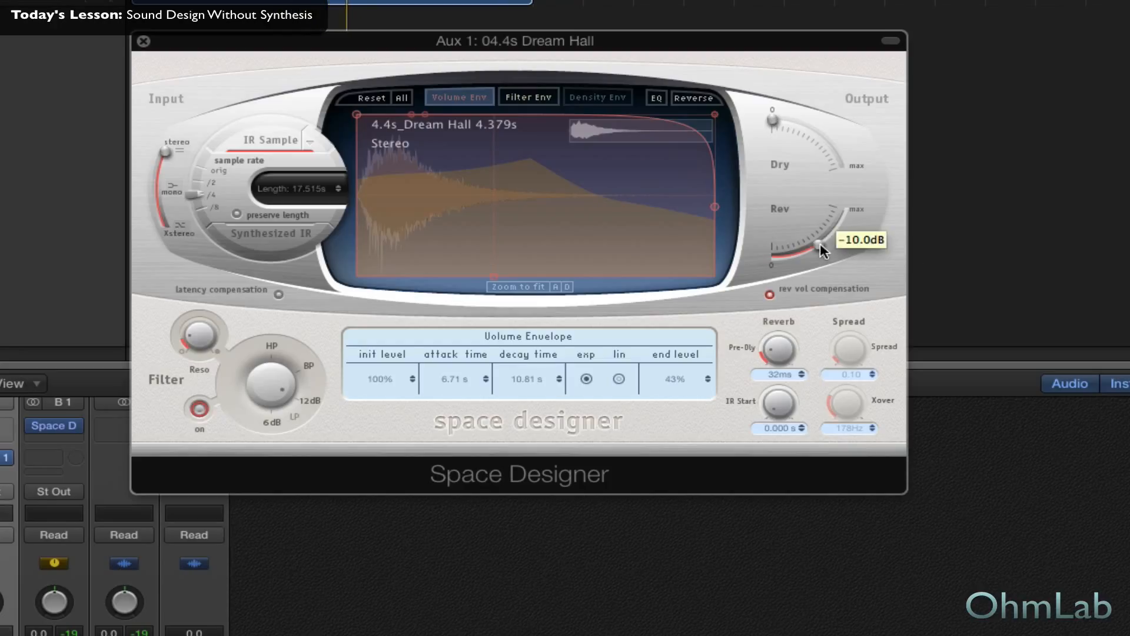
{"action": "left_click_drag", "start_coordinate": [820, 244], "coordinate": [823, 241]}
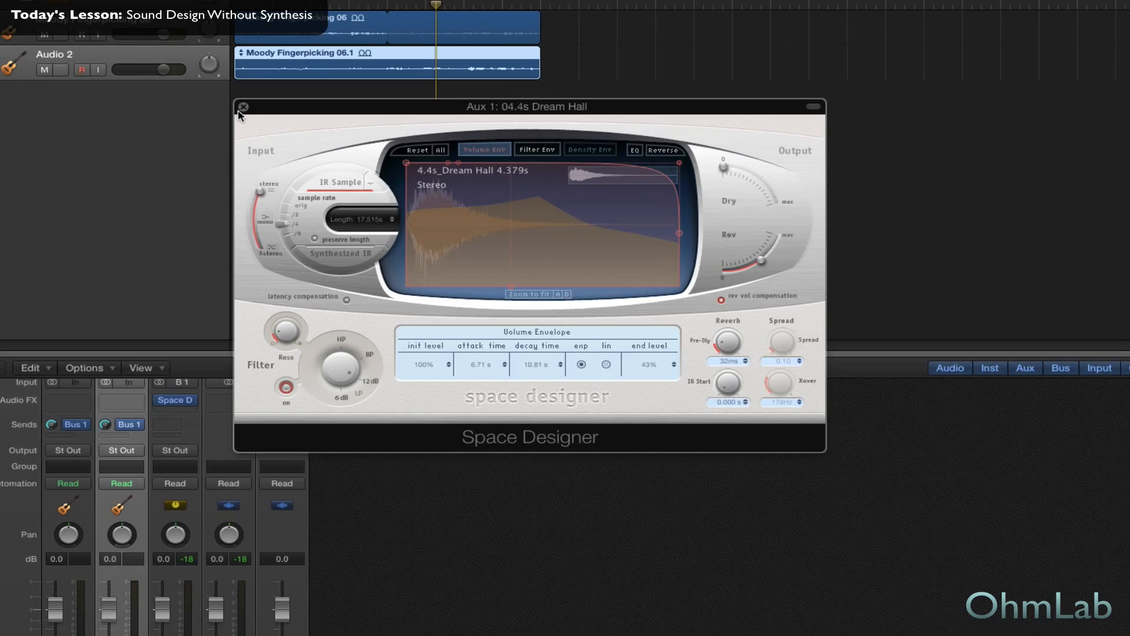
{"action": "left_click", "coordinate": [242, 108]}
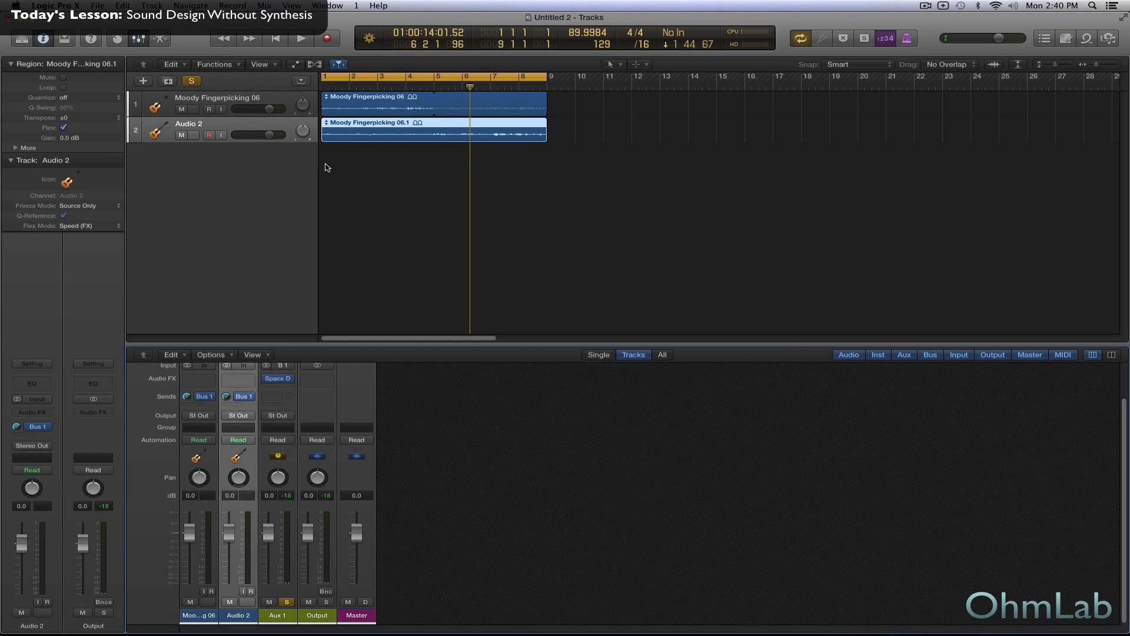
Step: Unsolo Aux 1 and play from the start to check the dry guitars together with the reverb
{"action": "left_click", "coordinate": [286, 602]}
{"action": "key", "text": "Return"}
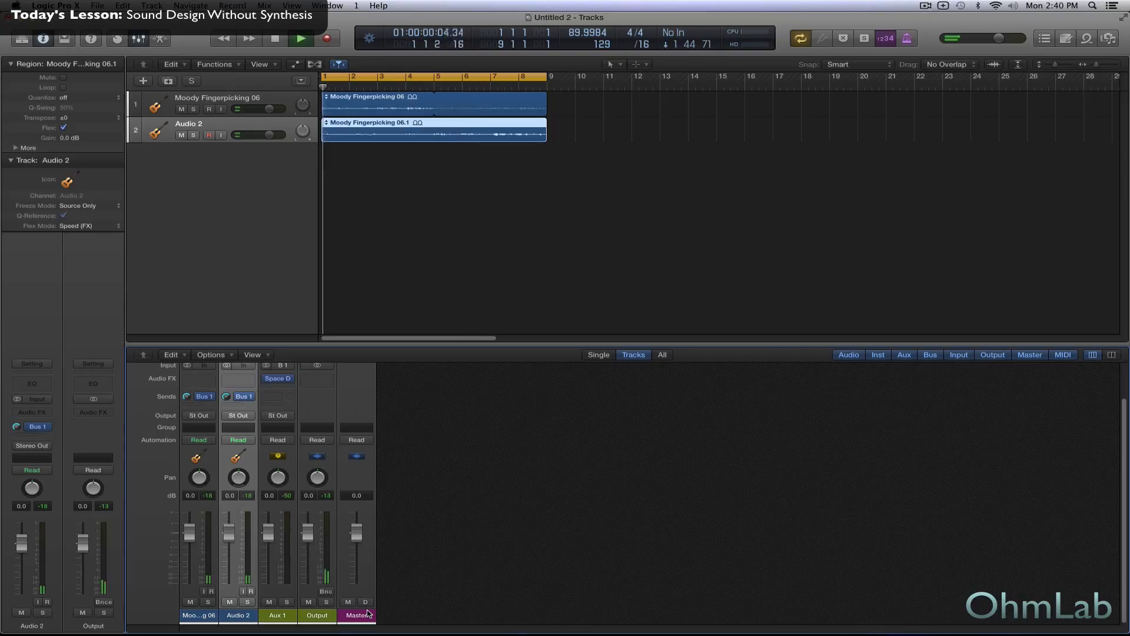
{"action": "key", "text": "space"}
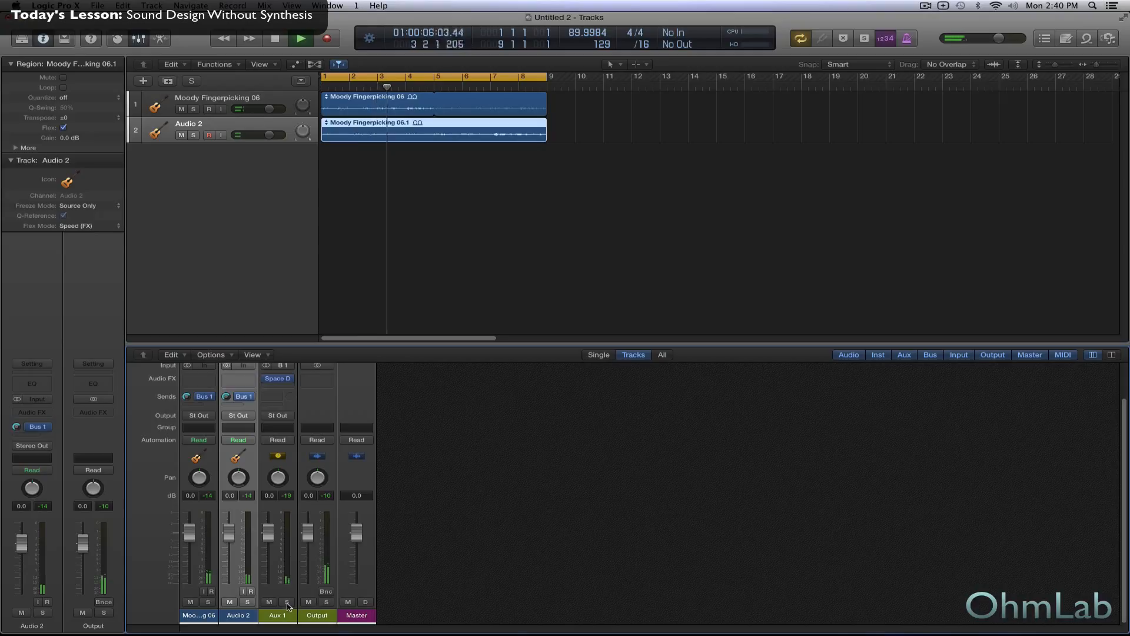
{"action": "key", "text": "space"}
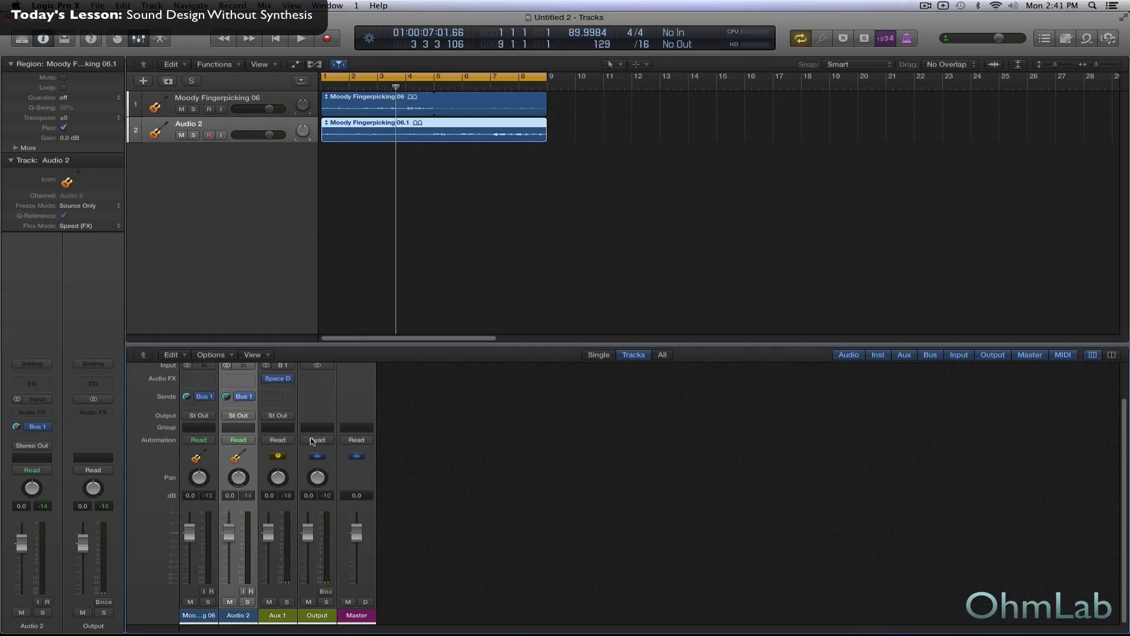
Step: Insert a Channel EQ after Space Designer on Aux 1
{"action": "left_click", "coordinate": [282, 618]}
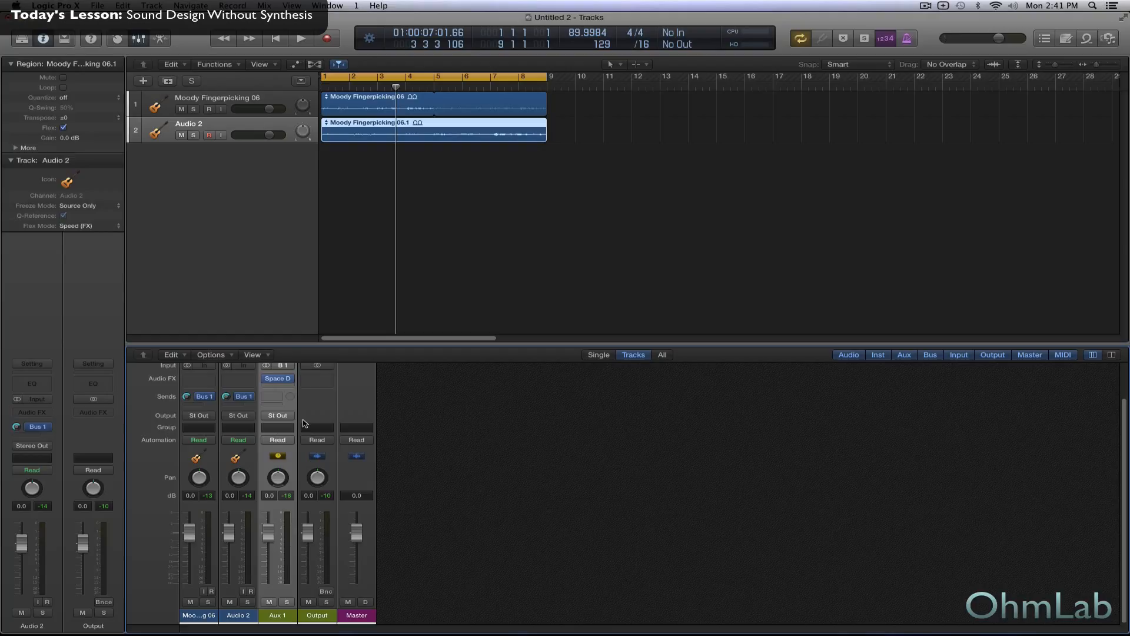
{"action": "left_click", "coordinate": [280, 389]}
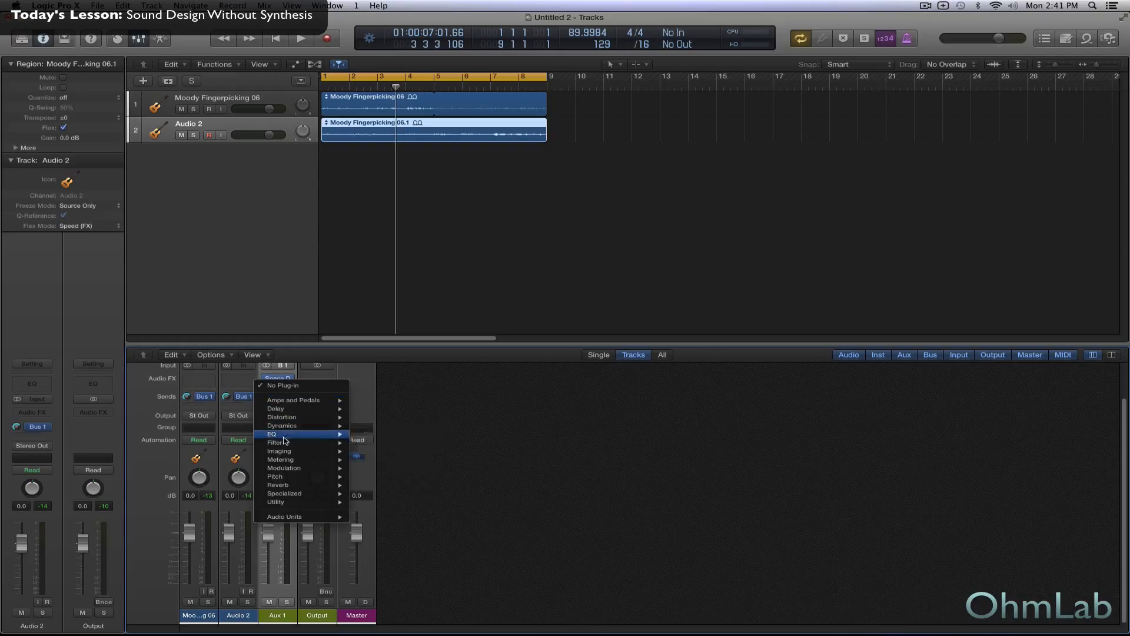
{"action": "mouse_move", "coordinate": [284, 436]}
{"action": "mouse_move", "coordinate": [383, 432]}
{"action": "left_click", "coordinate": [456, 434]}
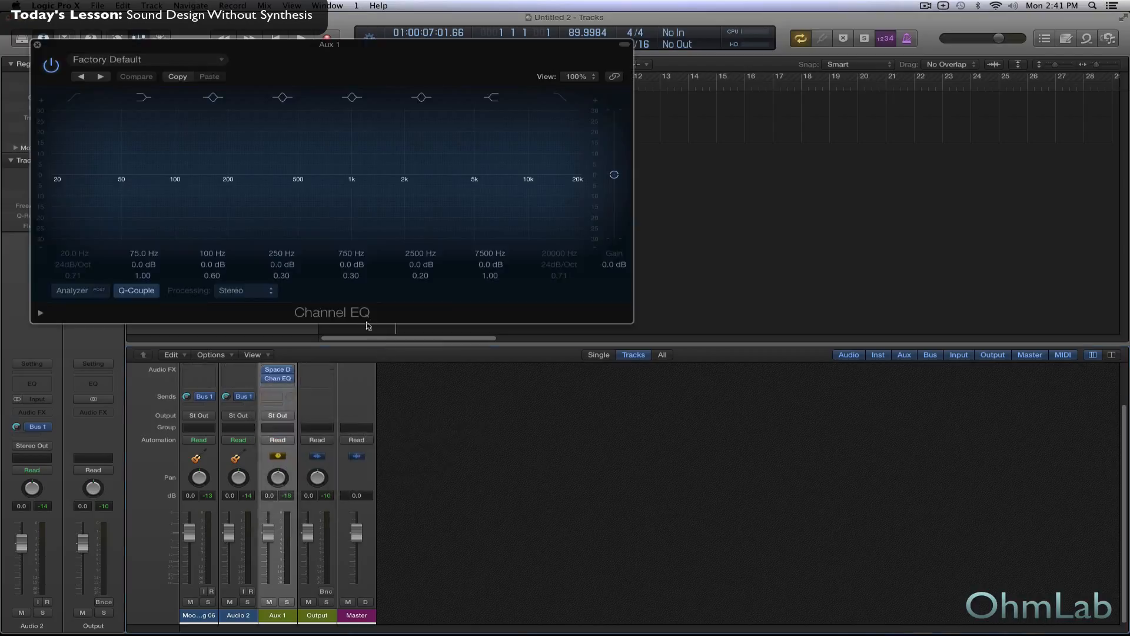
Step: During playback, enable the Channel EQ's low cut at 45.5 Hz with a 36 dB/Oct slope and solo Aux 1
{"action": "left_click", "coordinate": [72, 100]}
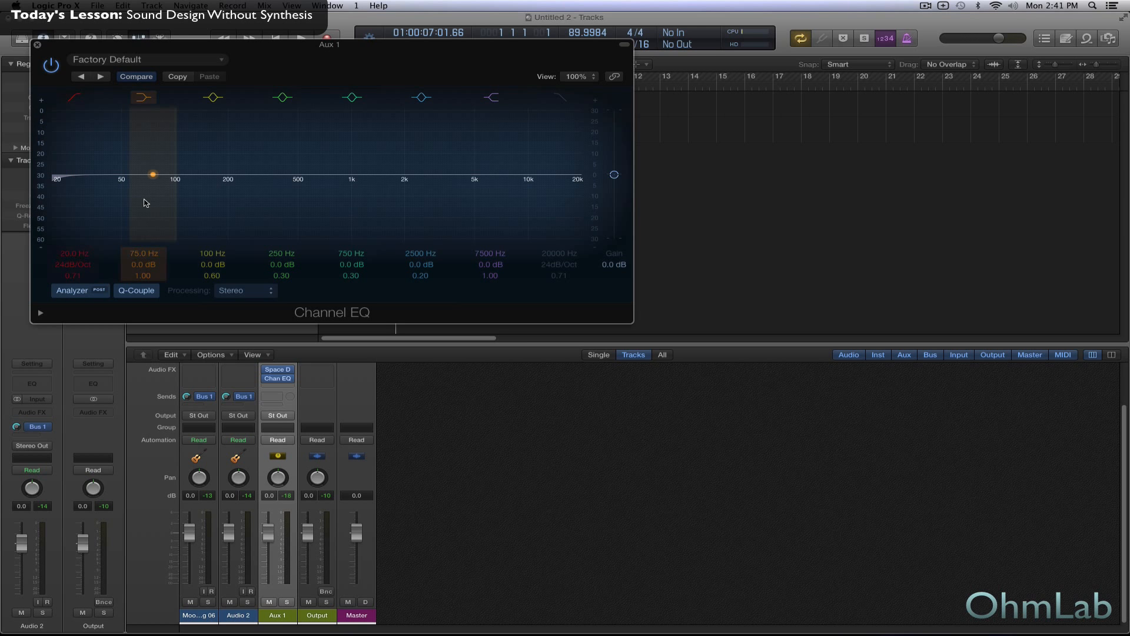
{"action": "key", "text": "space"}
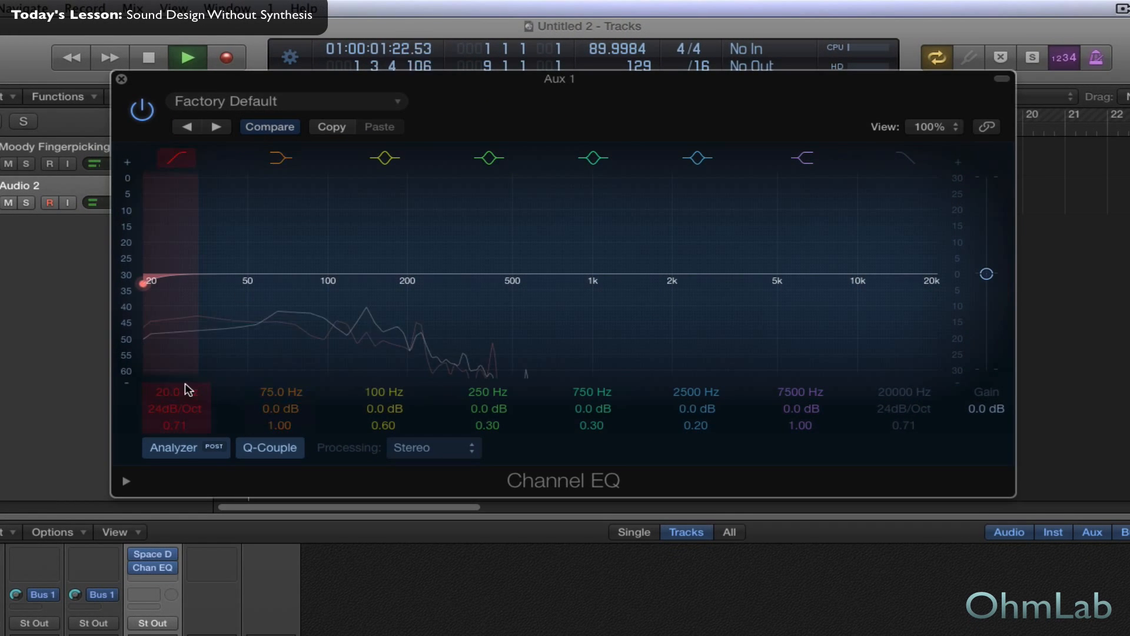
{"action": "left_click_drag", "start_coordinate": [165, 393], "coordinate": [165, 358]}
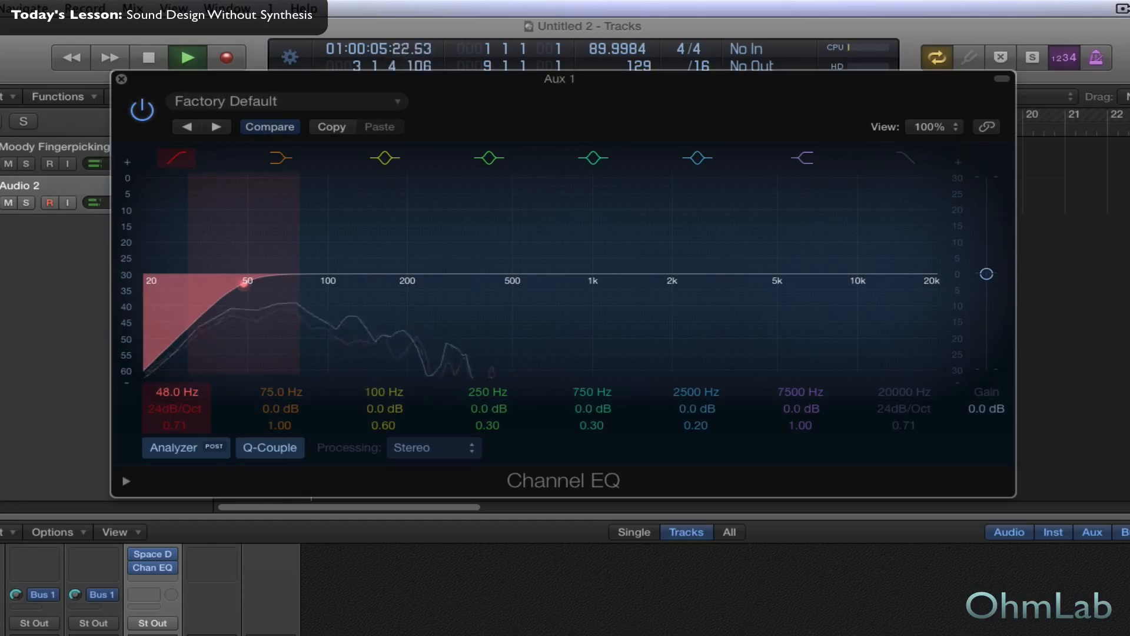
{"action": "left_click_drag", "start_coordinate": [156, 410], "coordinate": [159, 400]}
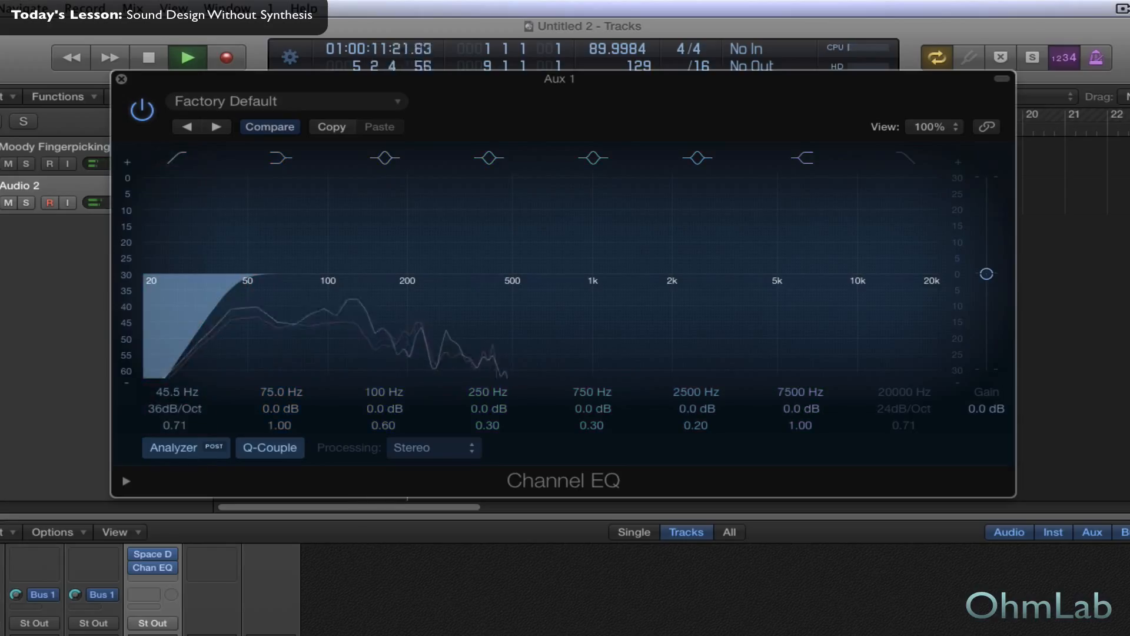
{"action": "left_click", "coordinate": [166, 635]}
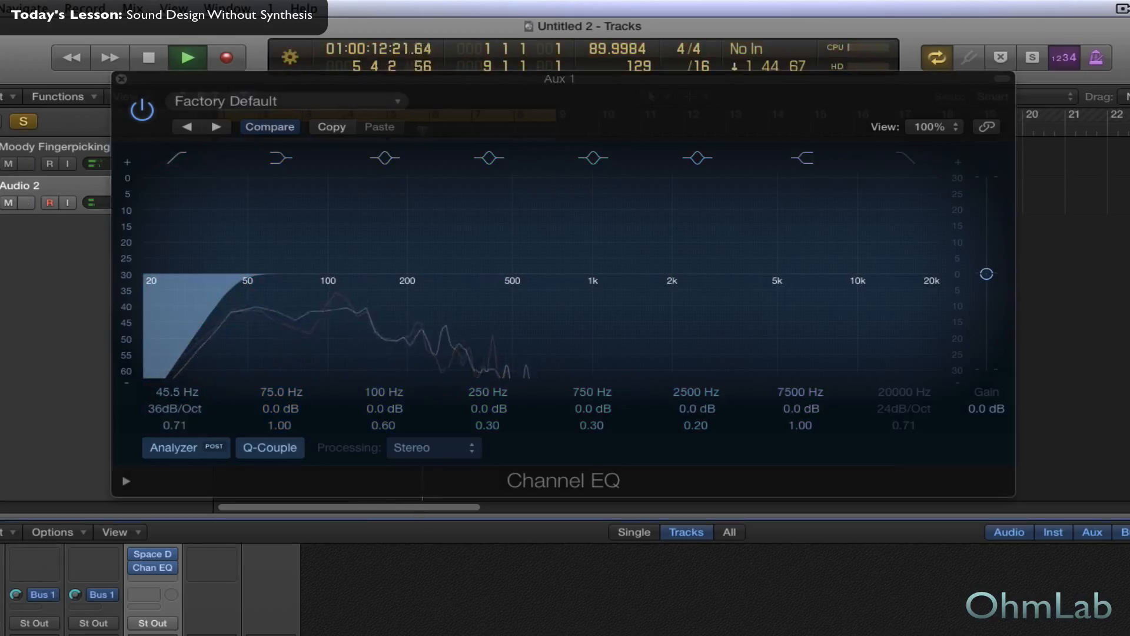
Step: Compare the Channel EQ bypassed and active, raise its low cut to 63.0 Hz, stop playback and close the EQ
{"action": "left_click", "coordinate": [142, 112]}
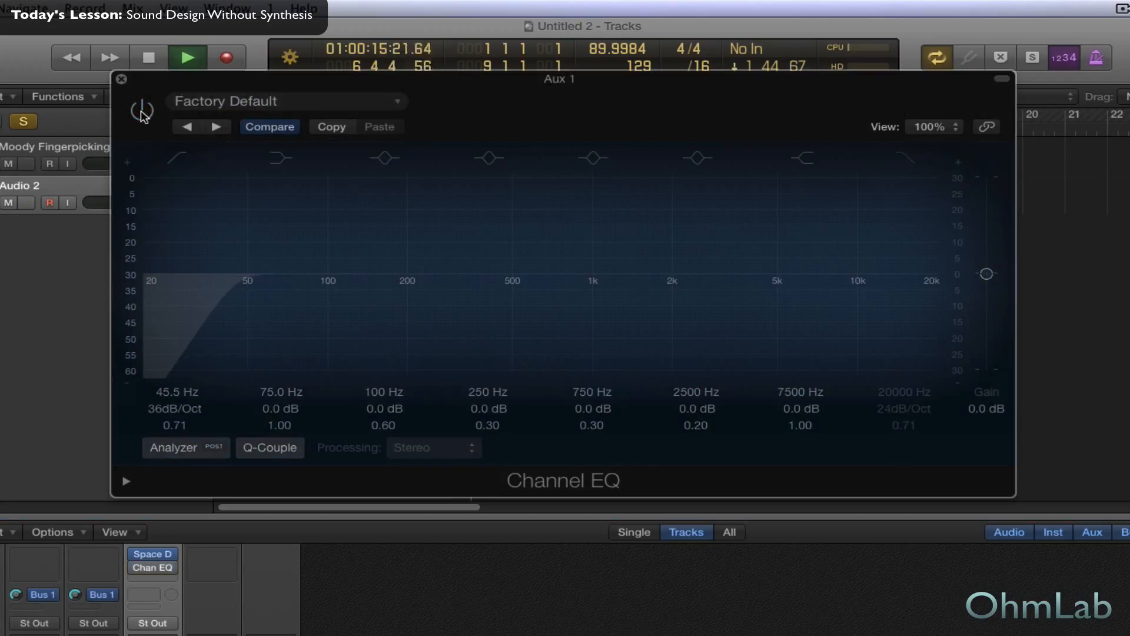
{"action": "left_click", "coordinate": [142, 111]}
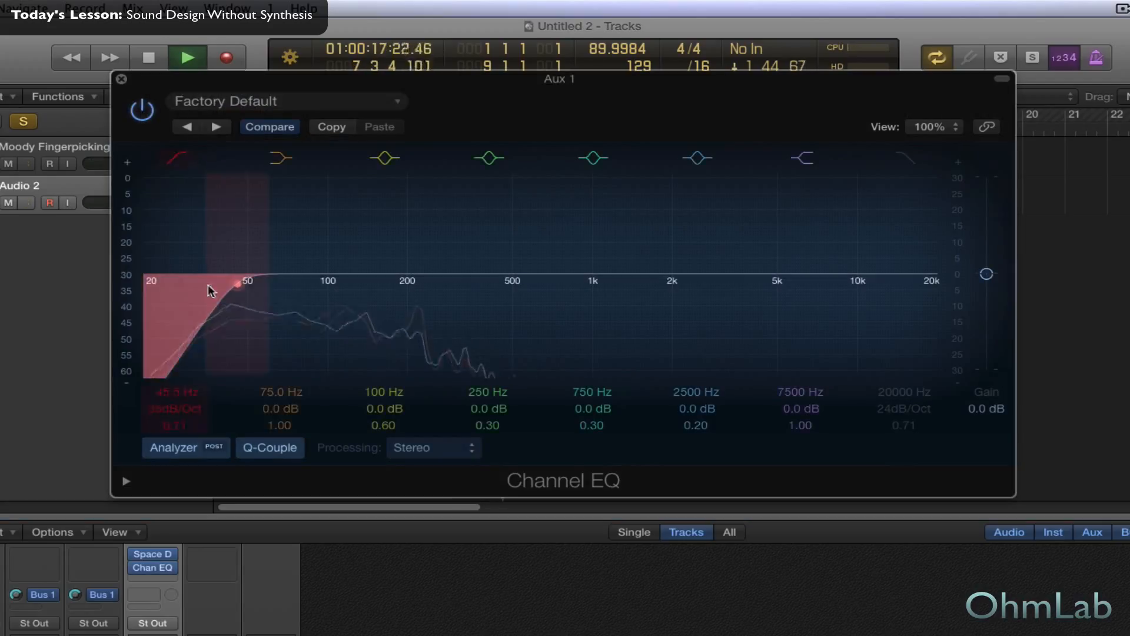
{"action": "mouse_move", "coordinate": [165, 394]}
{"action": "left_mouse_down"}
{"action": "mouse_move", "coordinate": [165, 378]}
{"action": "mouse_move", "coordinate": [169, 396]}
{"action": "left_mouse_up"}
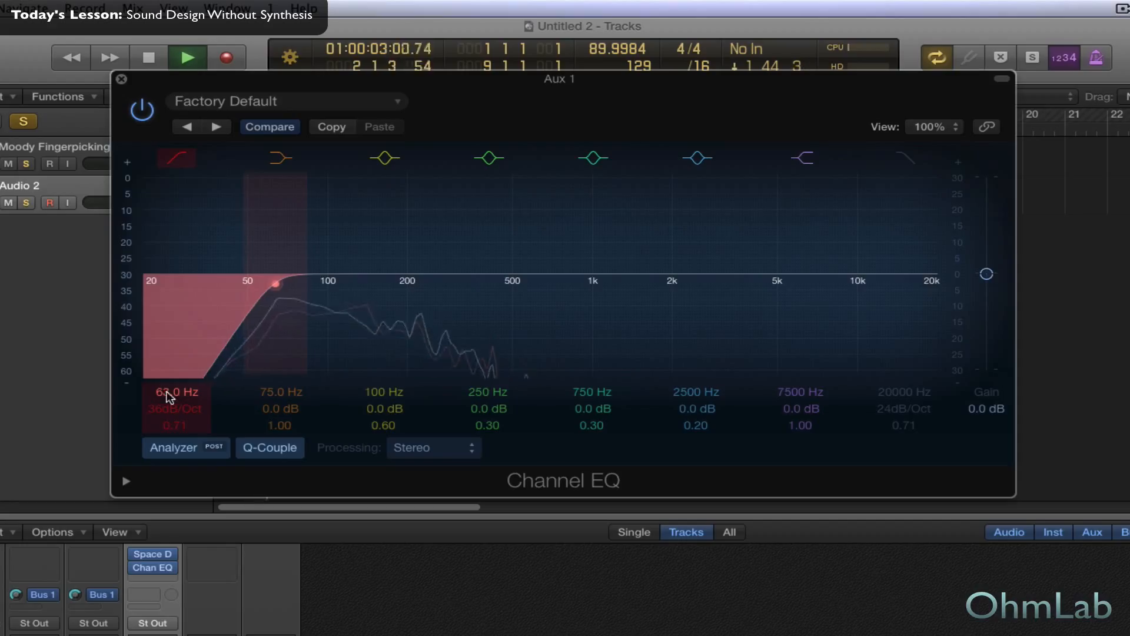
{"action": "left_click", "coordinate": [142, 110]}
{"action": "left_click", "coordinate": [142, 111]}
{"action": "key", "text": "space"}
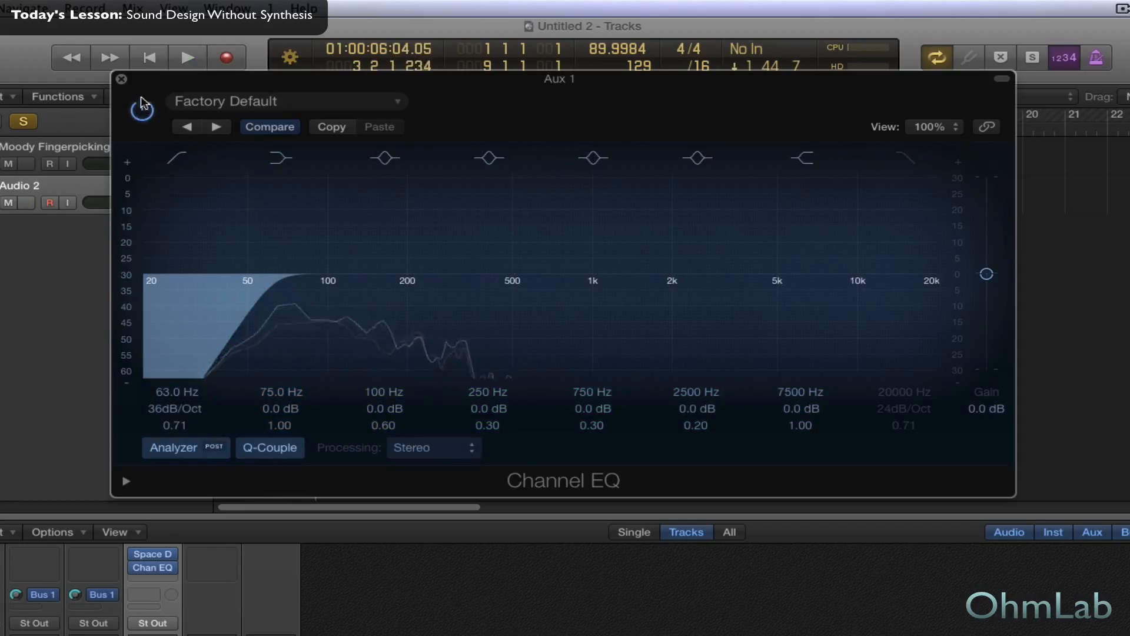
{"action": "left_click", "coordinate": [122, 79]}
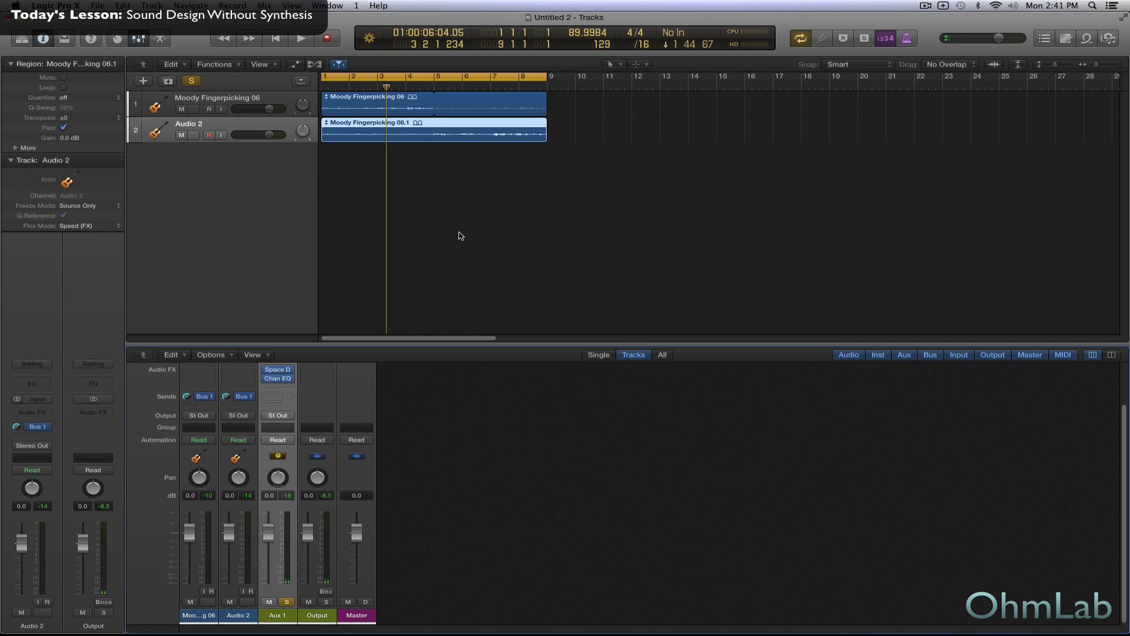
Step: Unsolo Aux 1 and play the full mix briefly to hear the filtered reverb with the guitars
{"action": "left_click", "coordinate": [285, 602]}
{"action": "key", "text": "space"}
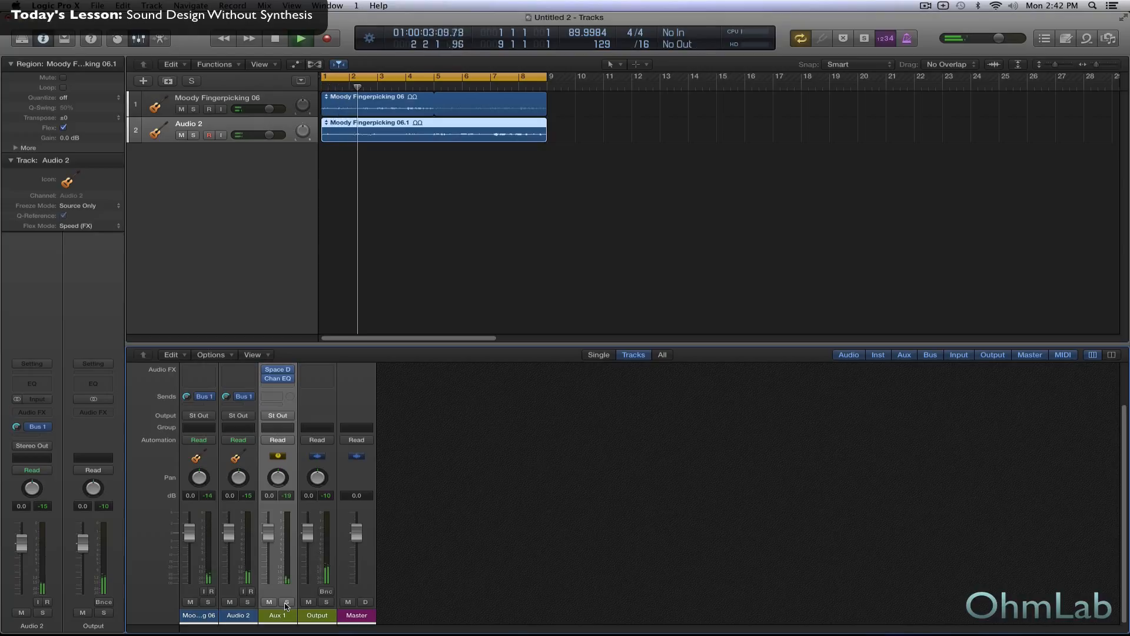
{"action": "key", "text": "space"}
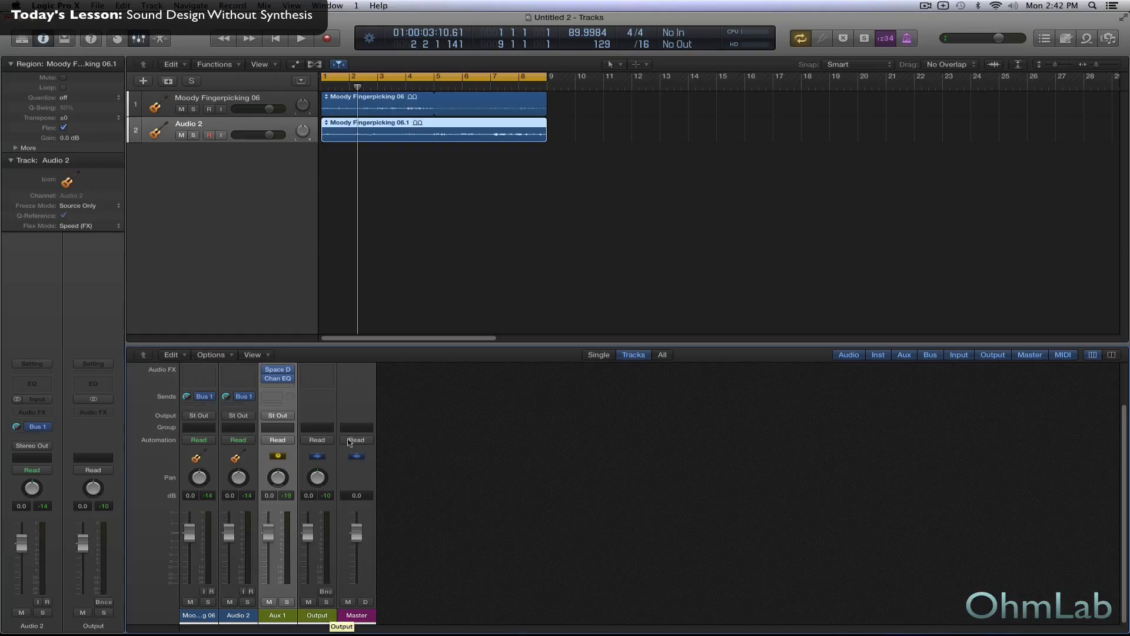
Step: Add a send from Aux 1 to Bus 2, set up like the guitar tracks' Bus 1 sends
{"action": "left_click", "coordinate": [279, 400]}
{"action": "mouse_move", "coordinate": [313, 452]}
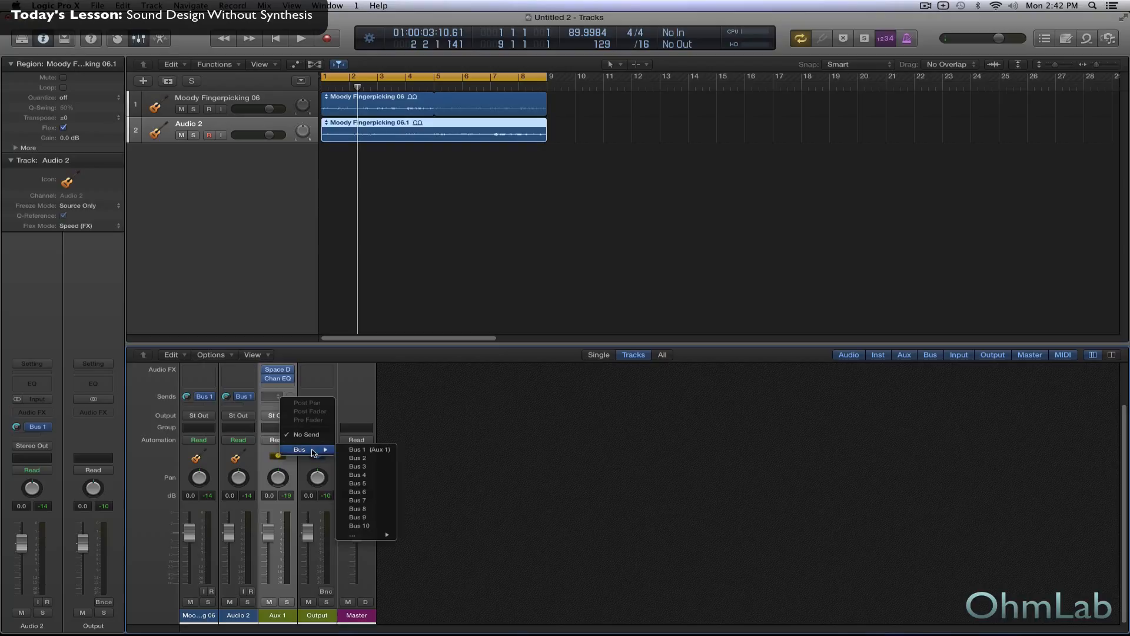
{"action": "left_click", "coordinate": [373, 459]}
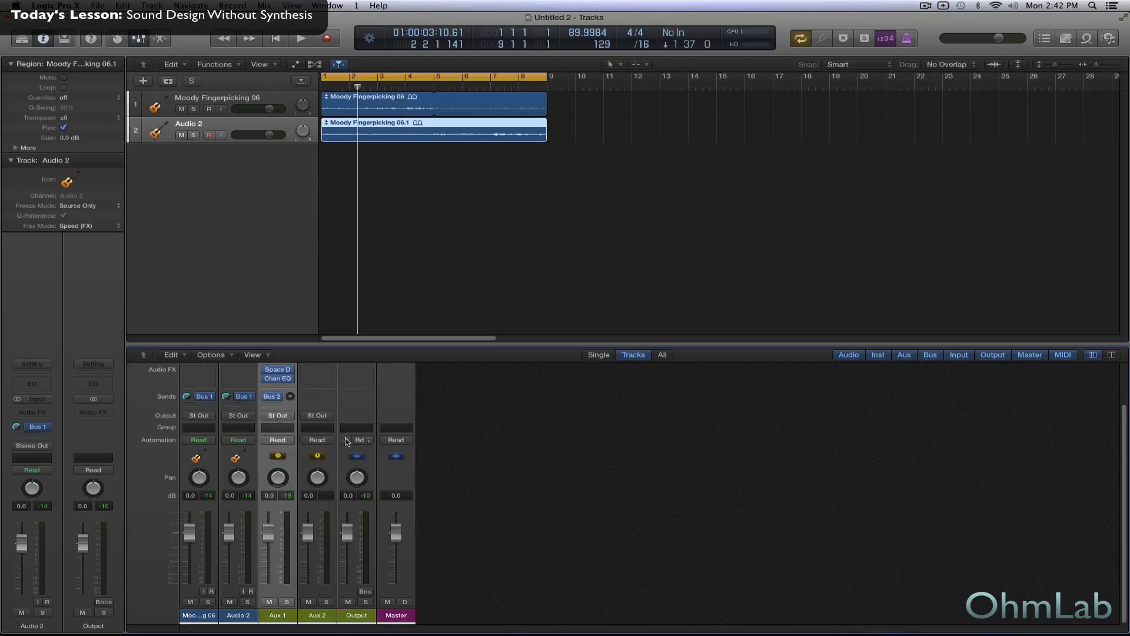
{"action": "left_click", "coordinate": [279, 396]}
{"action": "left_click", "coordinate": [293, 436]}
Step: Solo Aux 2 and play briefly to hear the Bus 2 signal on its own
{"action": "left_click", "coordinate": [326, 601]}
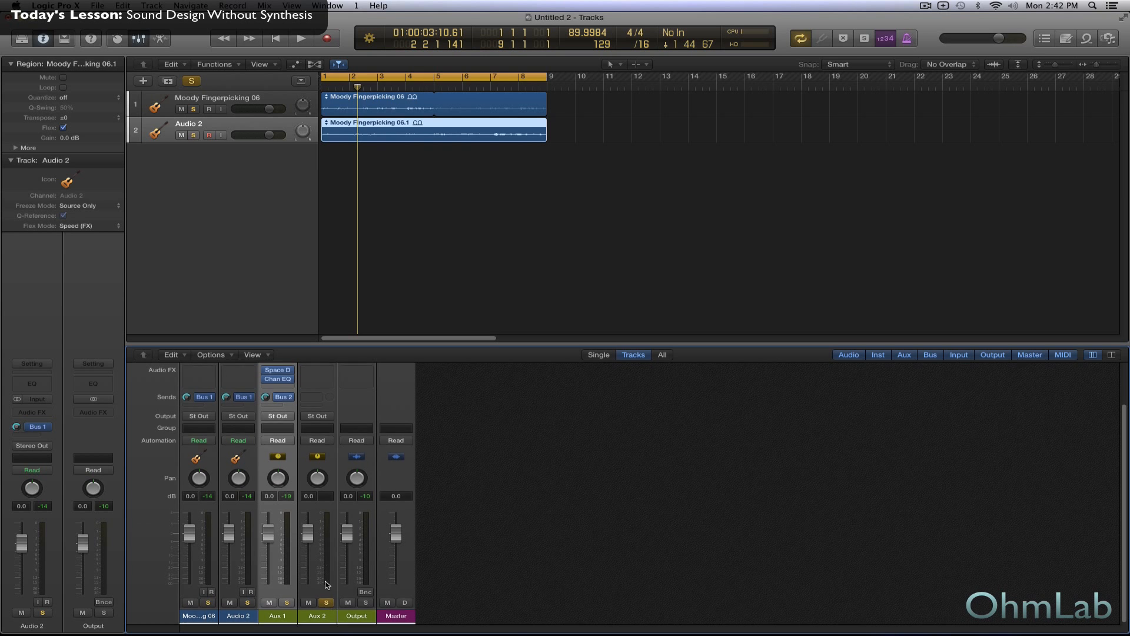
{"action": "scroll", "coordinate": [327, 584], "scroll_direction": "up", "scroll_amount": 3}
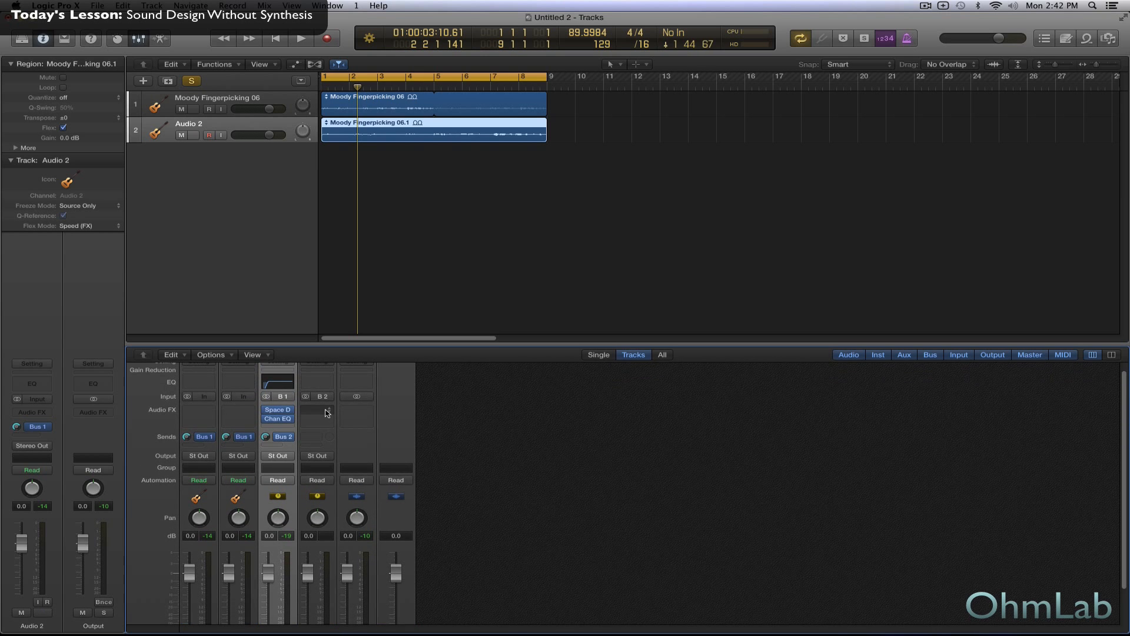
{"action": "key", "text": "space"}
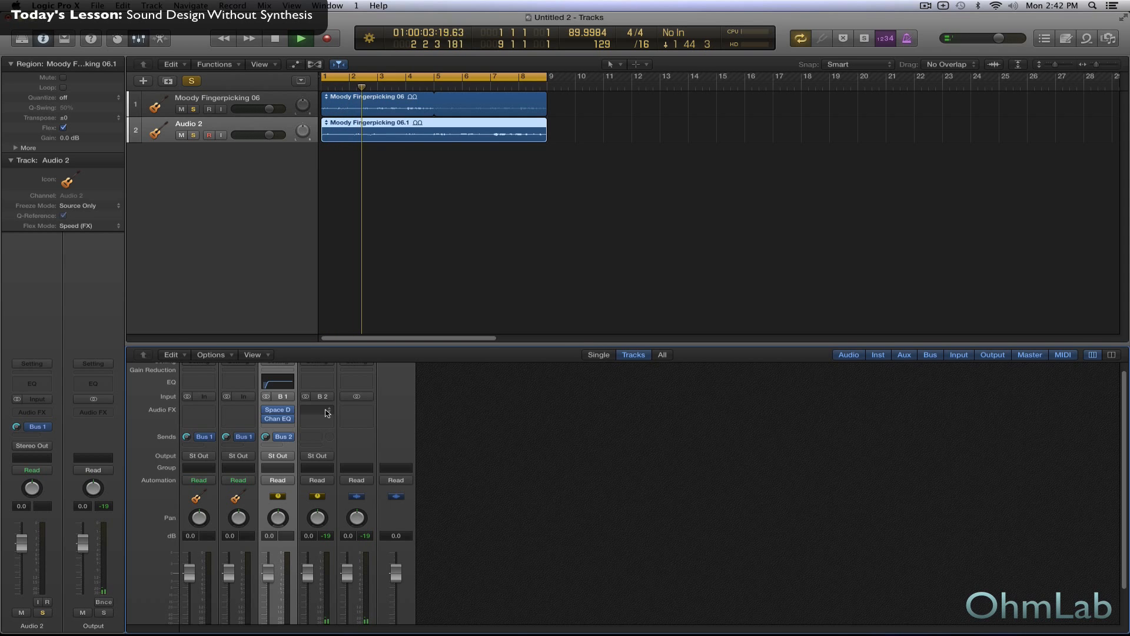
{"action": "key", "text": "space"}
Step: Insert a stereo AutoFilter on Aux 2, collapse its header and move its window to a clear area
{"action": "left_click", "coordinate": [327, 411]}
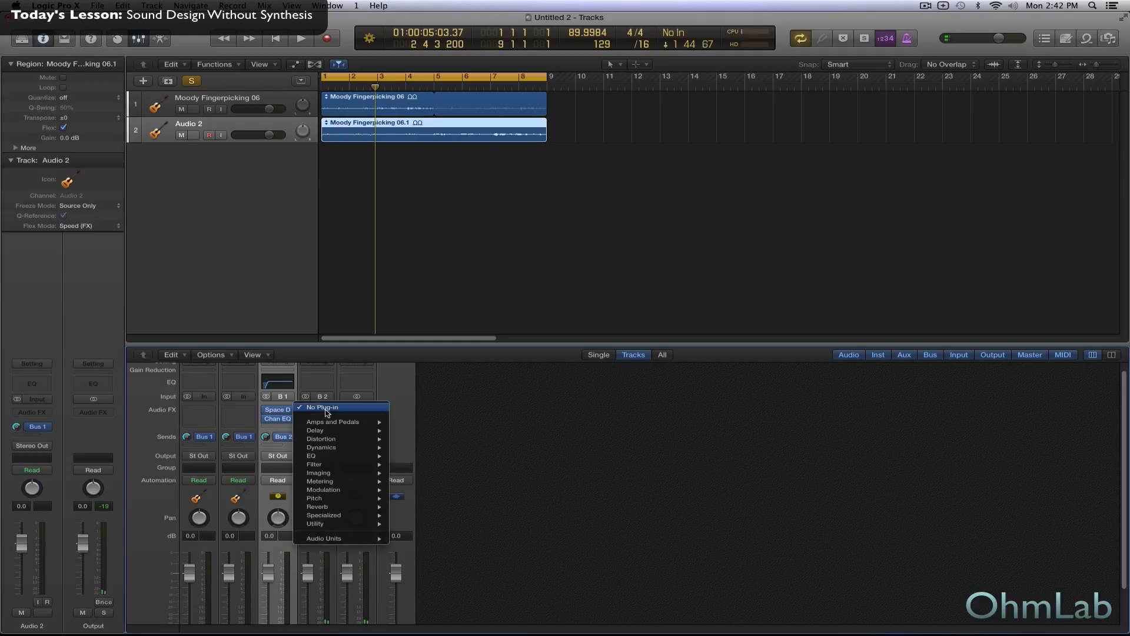
{"action": "mouse_move", "coordinate": [353, 464]}
{"action": "mouse_move", "coordinate": [447, 464]}
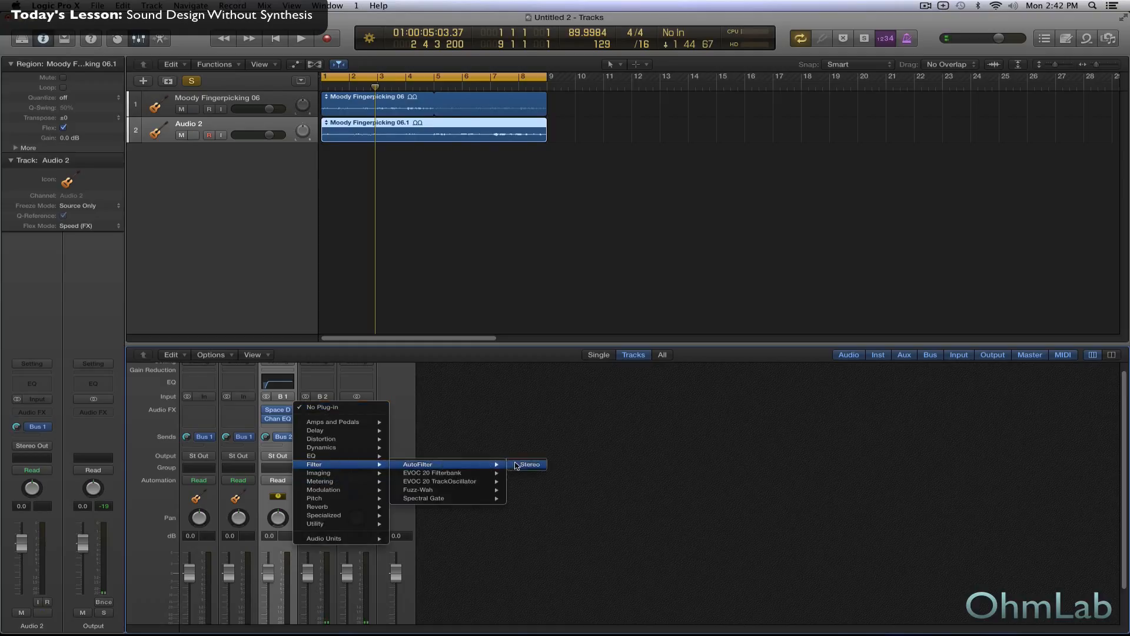
{"action": "left_click", "coordinate": [515, 465]}
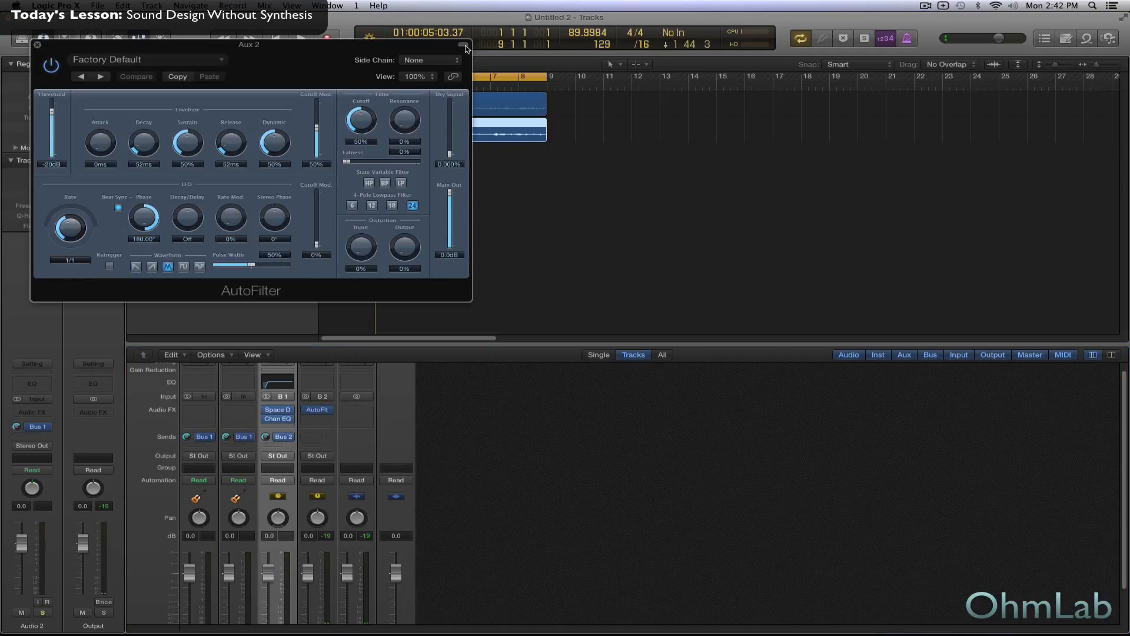
{"action": "left_click", "coordinate": [465, 46]}
{"action": "left_click_drag", "start_coordinate": [299, 48], "coordinate": [564, 191]}
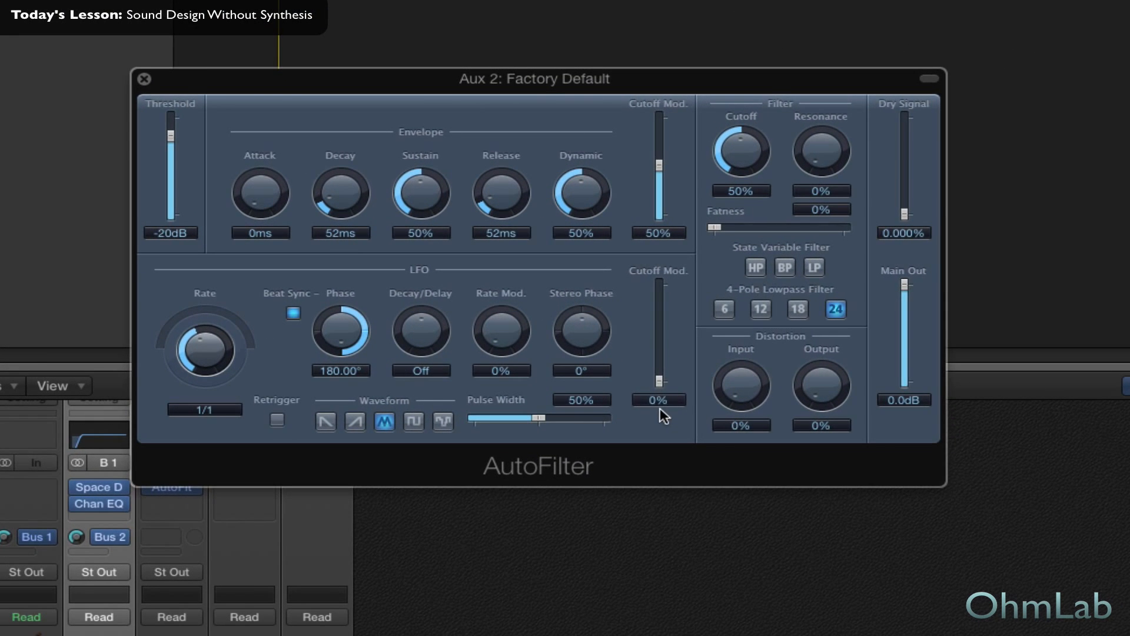
Step: Set AutoFilter's envelope to attack 20 ms, decay 88 ms, release 84 ms, dynamic 58%, cutoff mod 60% and threshold -27 dB
{"action": "left_click_drag", "start_coordinate": [284, 180], "coordinate": [261, 186]}
{"action": "left_click_drag", "start_coordinate": [342, 190], "coordinate": [351, 177]}
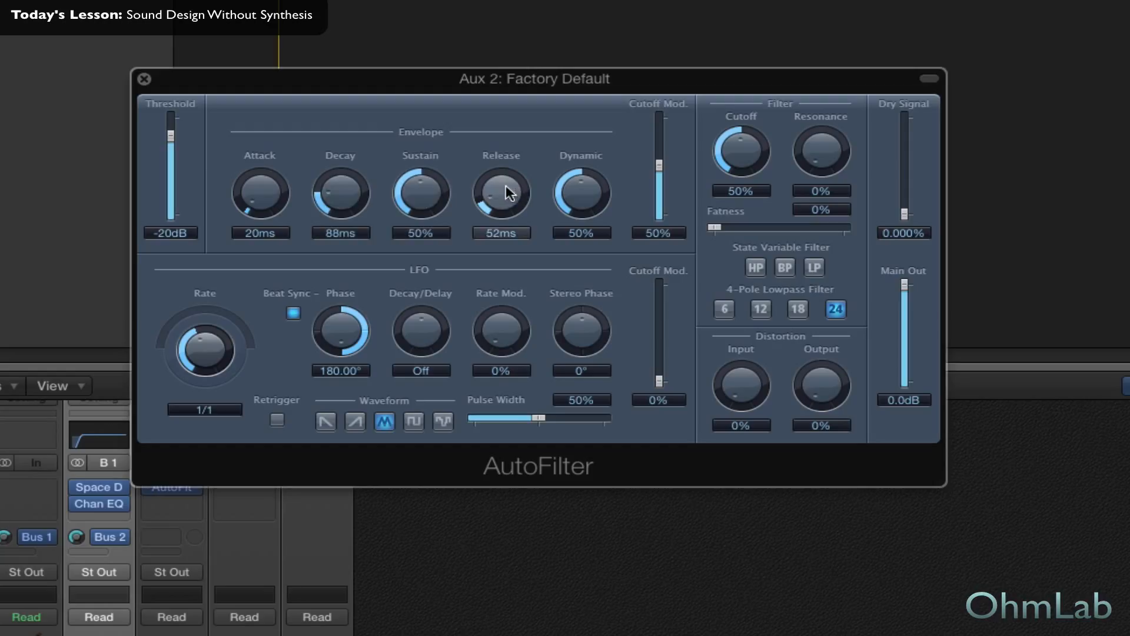
{"action": "left_click_drag", "start_coordinate": [506, 185], "coordinate": [506, 174]}
{"action": "left_click_drag", "start_coordinate": [573, 183], "coordinate": [592, 175]}
{"action": "left_click_drag", "start_coordinate": [658, 165], "coordinate": [659, 155]}
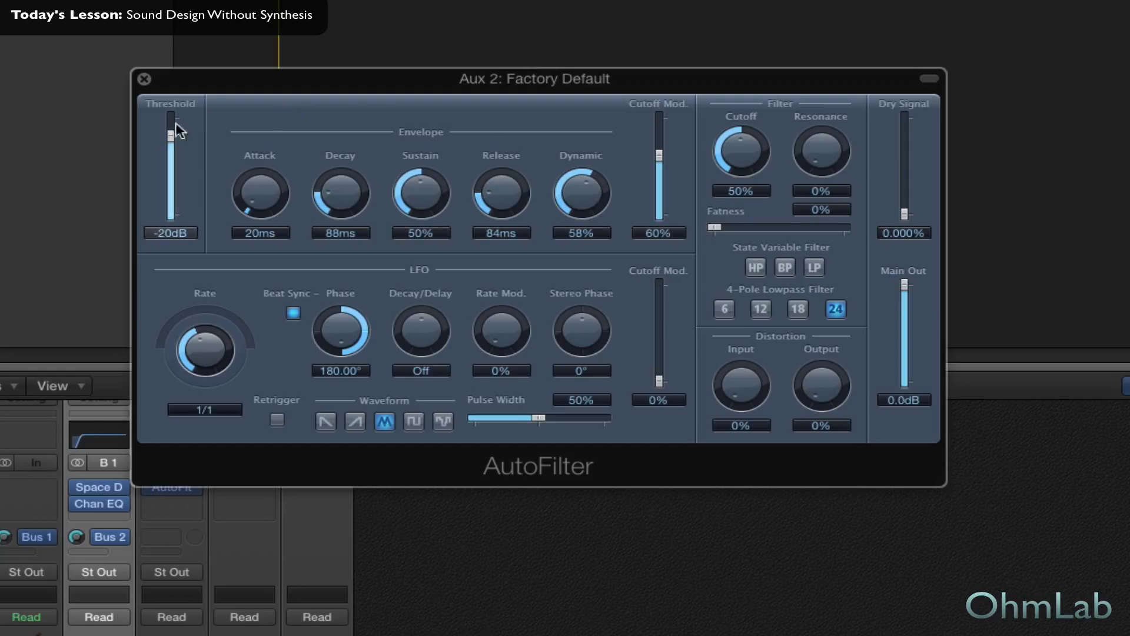
{"action": "left_click_drag", "start_coordinate": [170, 138], "coordinate": [171, 140]}
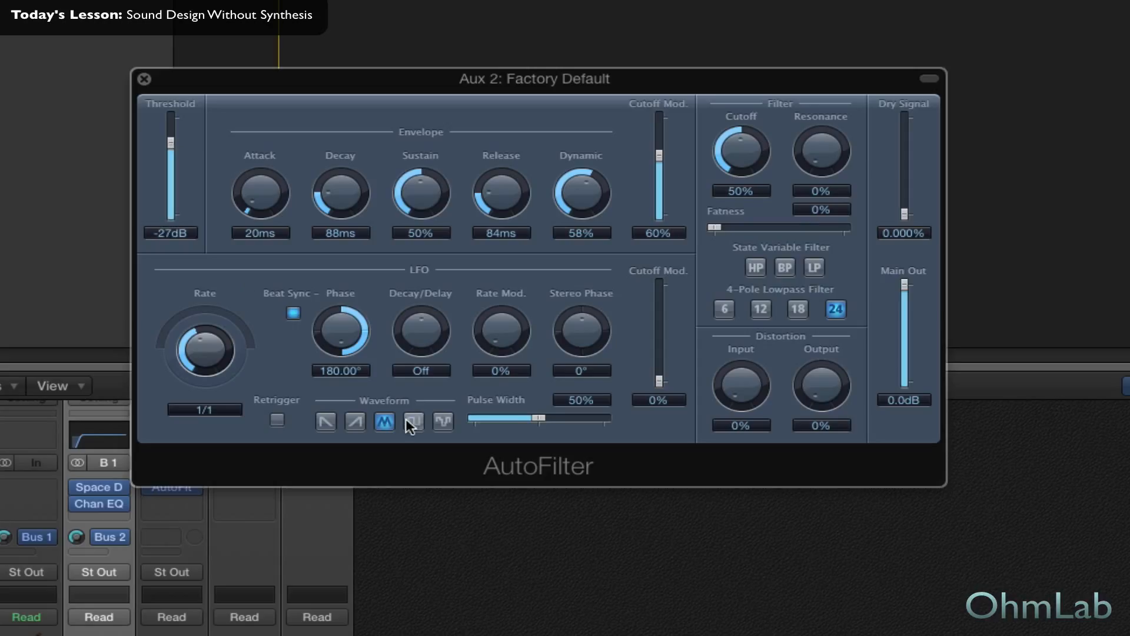
Step: Set AutoFilter's LFO rate to 1/16, decay/delay 1.10 ms, stereo phase +180°, pulse width 70%, cutoff mod 32%, distortion input 8%, and close it
{"action": "left_click_drag", "start_coordinate": [196, 347], "coordinate": [205, 295]}
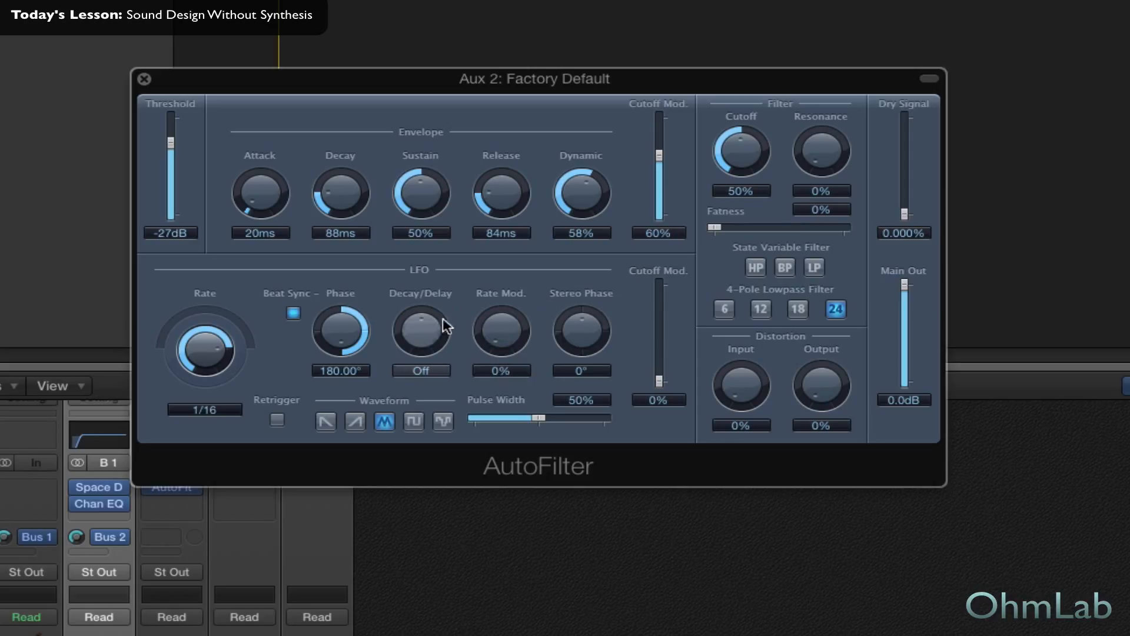
{"action": "left_click_drag", "start_coordinate": [428, 337], "coordinate": [427, 325]}
{"action": "left_click_drag", "start_coordinate": [570, 313], "coordinate": [574, 248]}
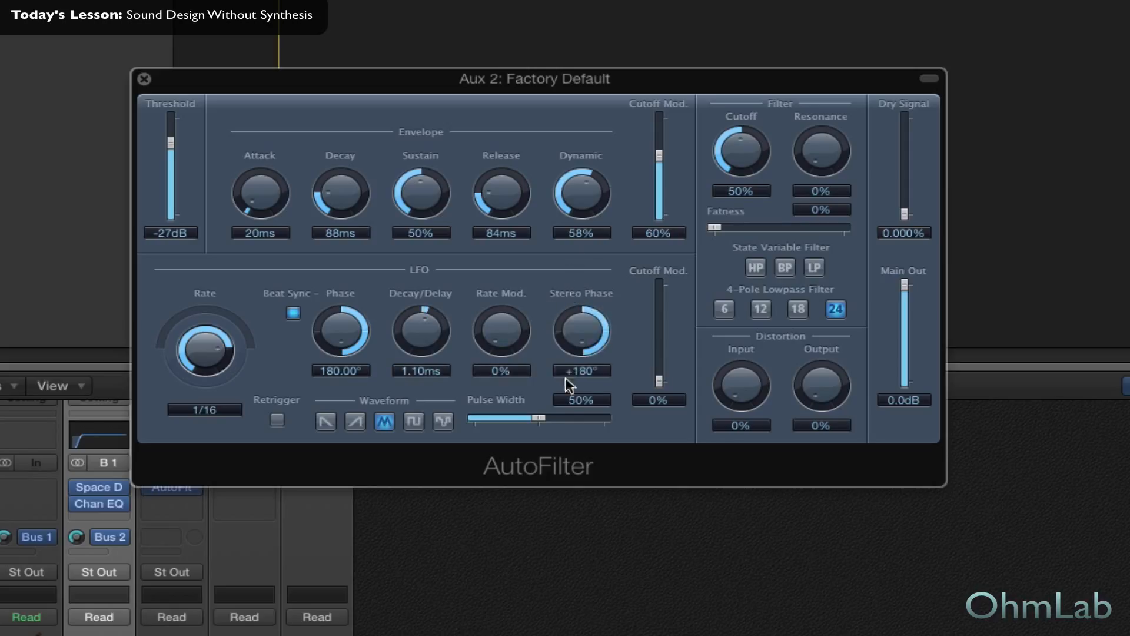
{"action": "left_click_drag", "start_coordinate": [553, 413], "coordinate": [563, 413]}
{"action": "left_click_drag", "start_coordinate": [658, 365], "coordinate": [658, 348]}
{"action": "left_click_drag", "start_coordinate": [760, 395], "coordinate": [748, 382]}
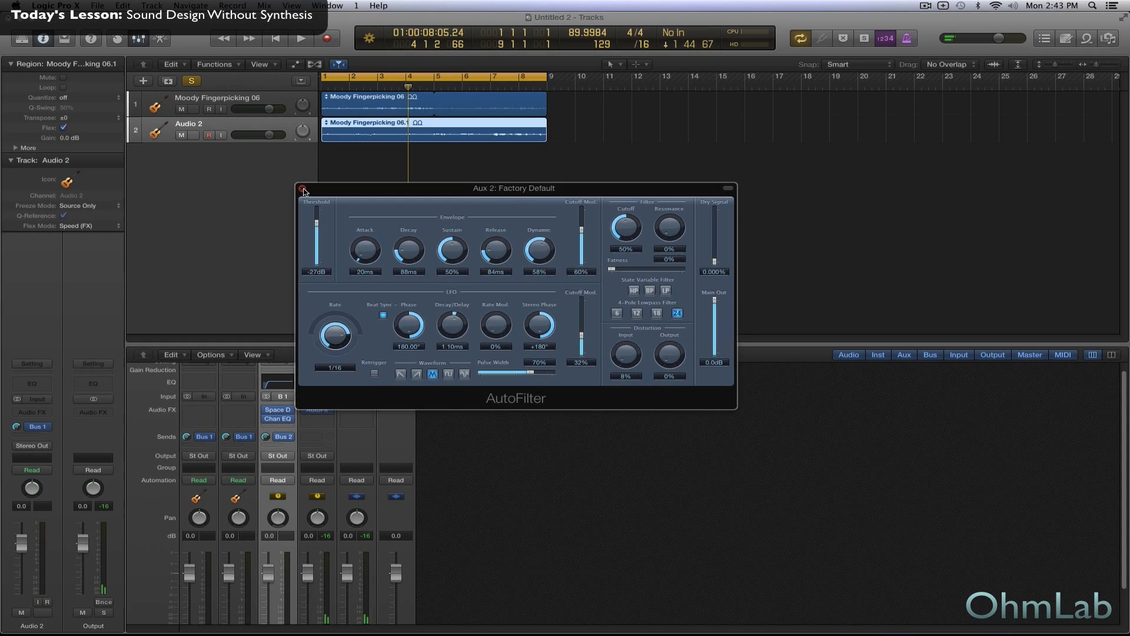
{"action": "left_click", "coordinate": [144, 79]}
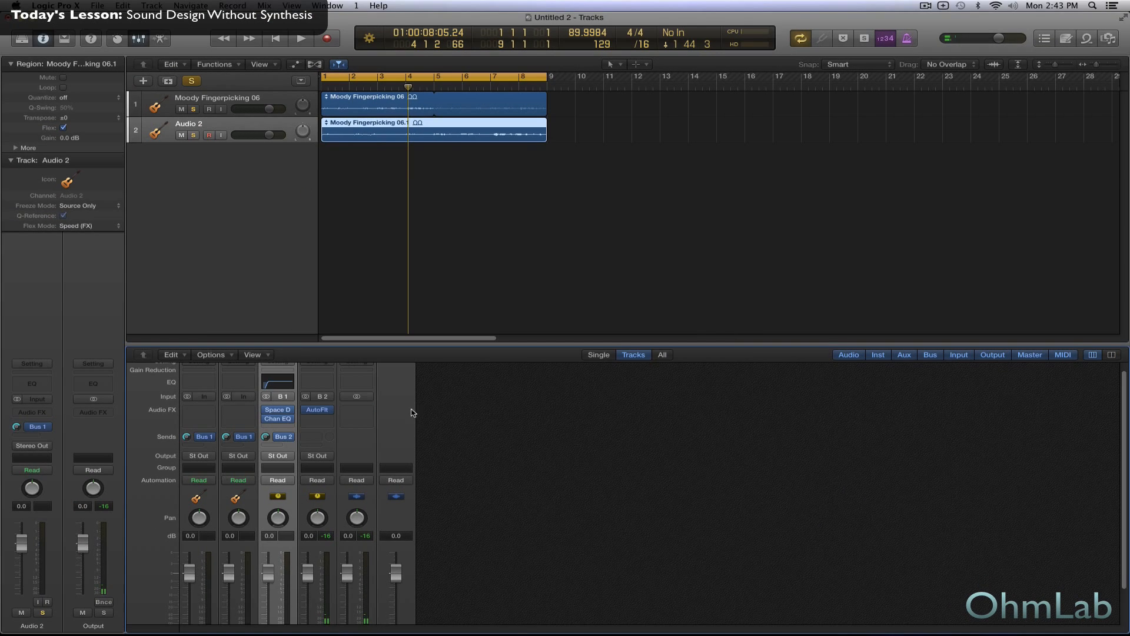
Step: Insert a stereo Tremolo after AutoFilter on Aux 2 and move its window to a clear area
{"action": "scroll", "coordinate": [391, 451], "scroll_direction": "down", "scroll_amount": 2}
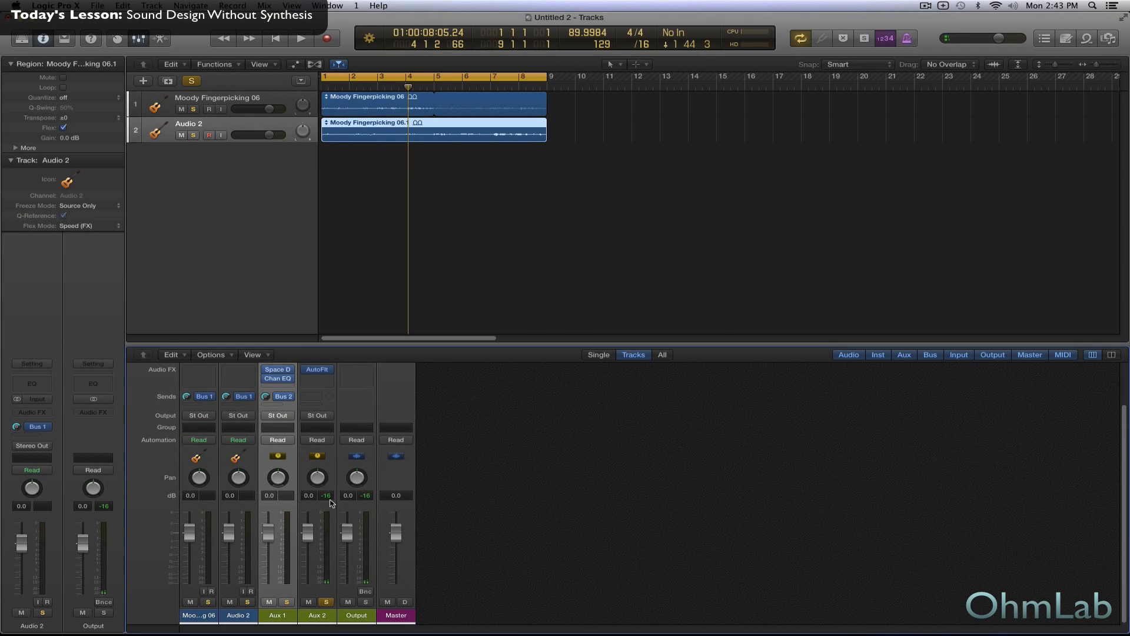
{"action": "scroll", "coordinate": [354, 417], "scroll_direction": "up", "scroll_amount": 3}
{"action": "left_click", "coordinate": [329, 428]}
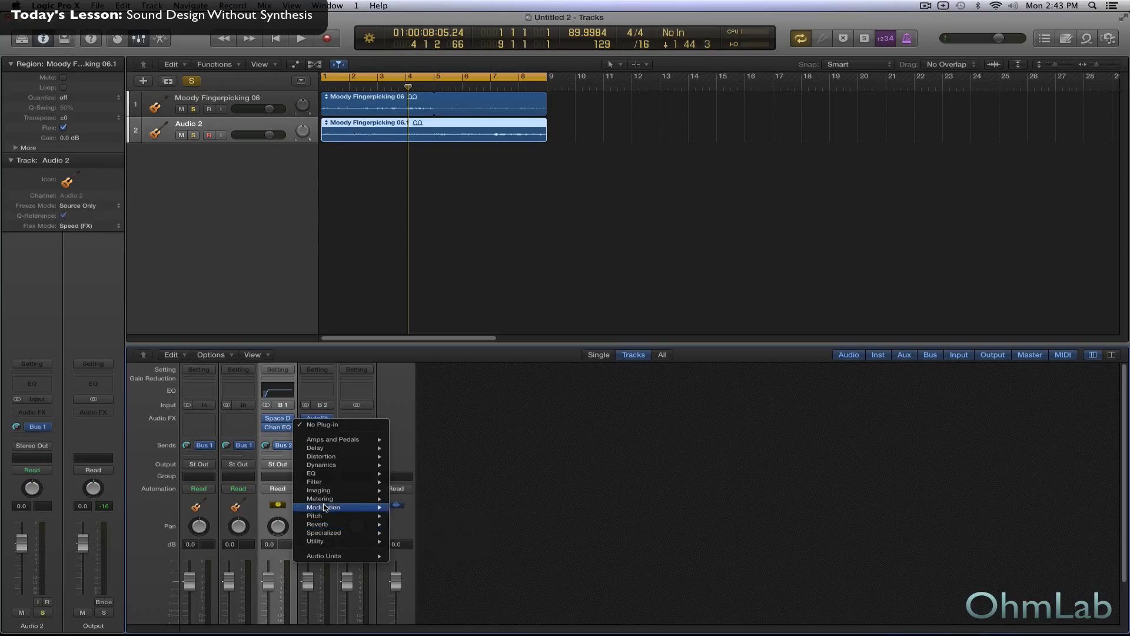
{"action": "mouse_move", "coordinate": [329, 507]}
{"action": "mouse_move", "coordinate": [468, 591]}
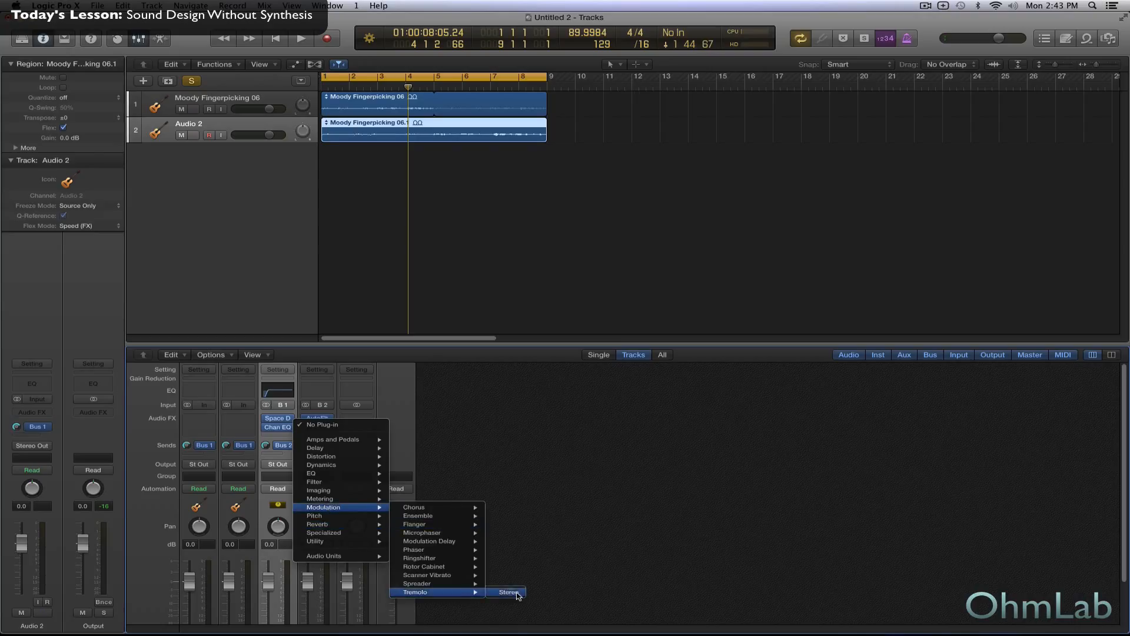
{"action": "left_click", "coordinate": [509, 591]}
{"action": "left_click_drag", "start_coordinate": [159, 39], "coordinate": [563, 182]}
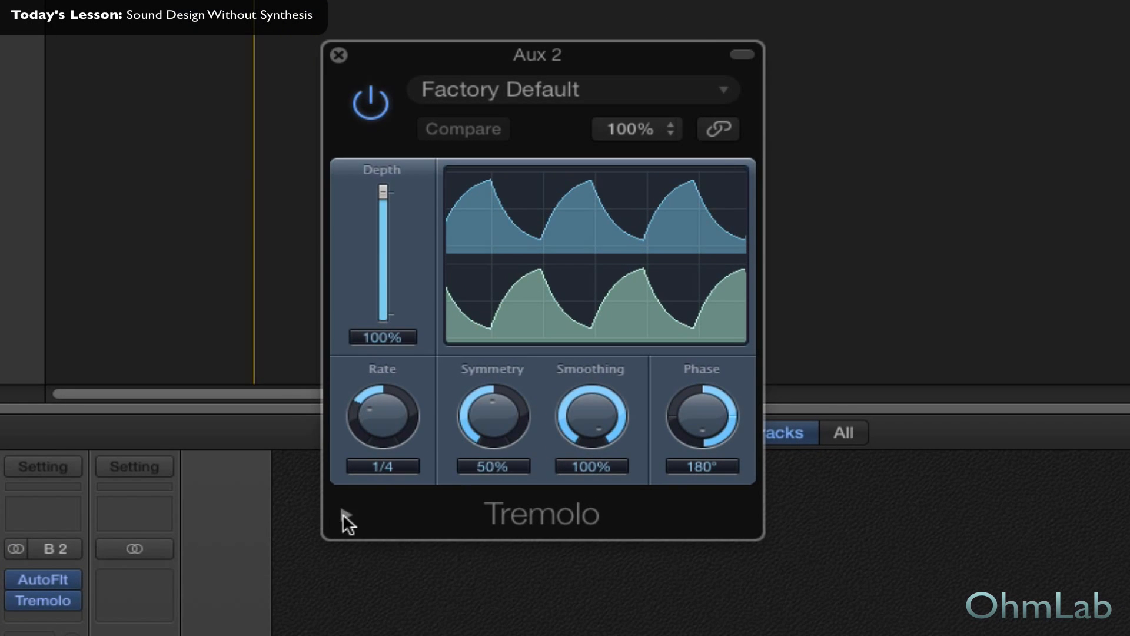
Step: Set the Tremolo's offset to 10°, rate to 2 bars, symmetry to 56% and smoothing to 38%, and close it
{"action": "left_click", "coordinate": [344, 513]}
{"action": "left_click", "coordinate": [716, 552]}
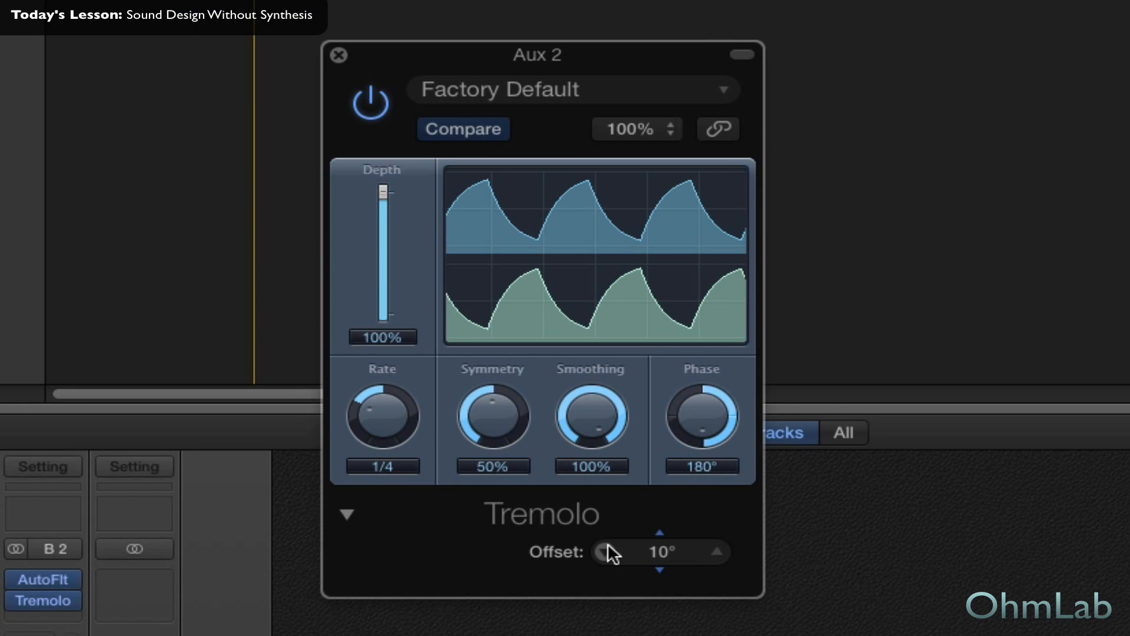
{"action": "left_click_drag", "start_coordinate": [390, 414], "coordinate": [397, 437]}
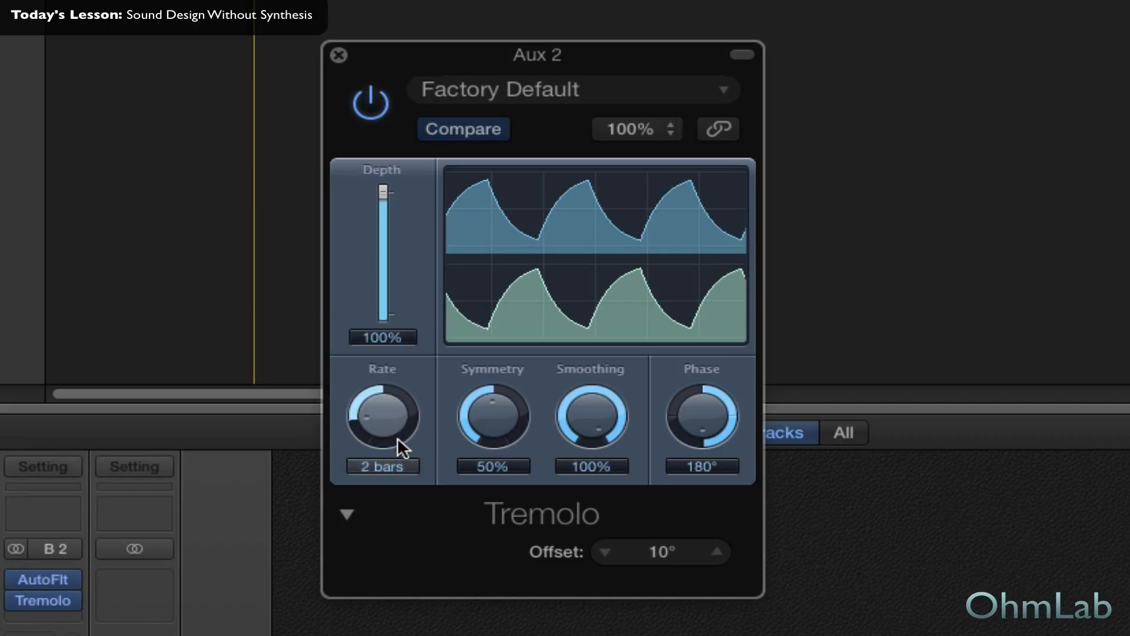
{"action": "mouse_move", "coordinate": [484, 410]}
{"action": "left_mouse_down"}
{"action": "mouse_move", "coordinate": [487, 443]}
{"action": "mouse_move", "coordinate": [482, 398]}
{"action": "left_mouse_up"}
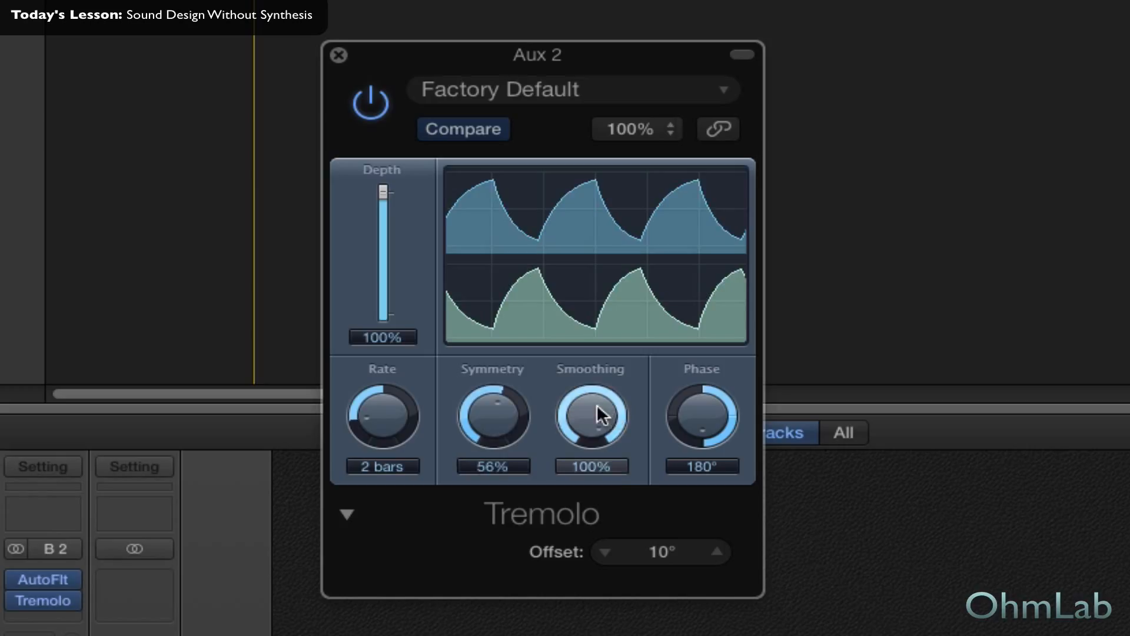
{"action": "left_click_drag", "start_coordinate": [598, 411], "coordinate": [629, 518]}
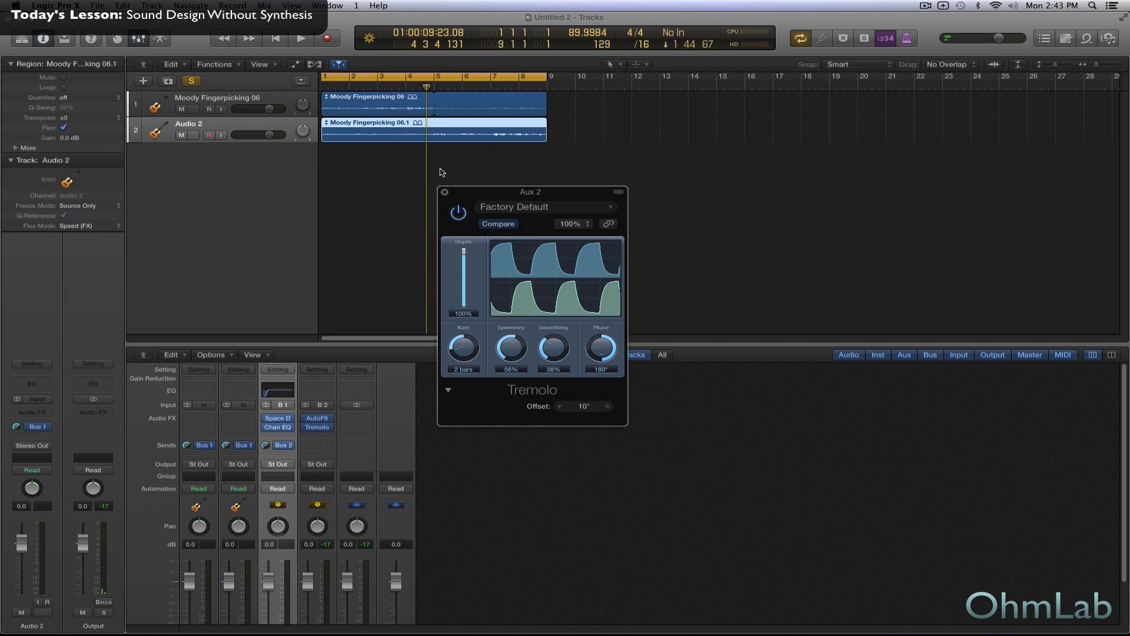
{"action": "left_click", "coordinate": [445, 193]}
Step: Unsolo Aux 2 and play from the start to hear the complete mix with both auxes
{"action": "scroll", "coordinate": [349, 493], "scroll_direction": "down", "scroll_amount": 3}
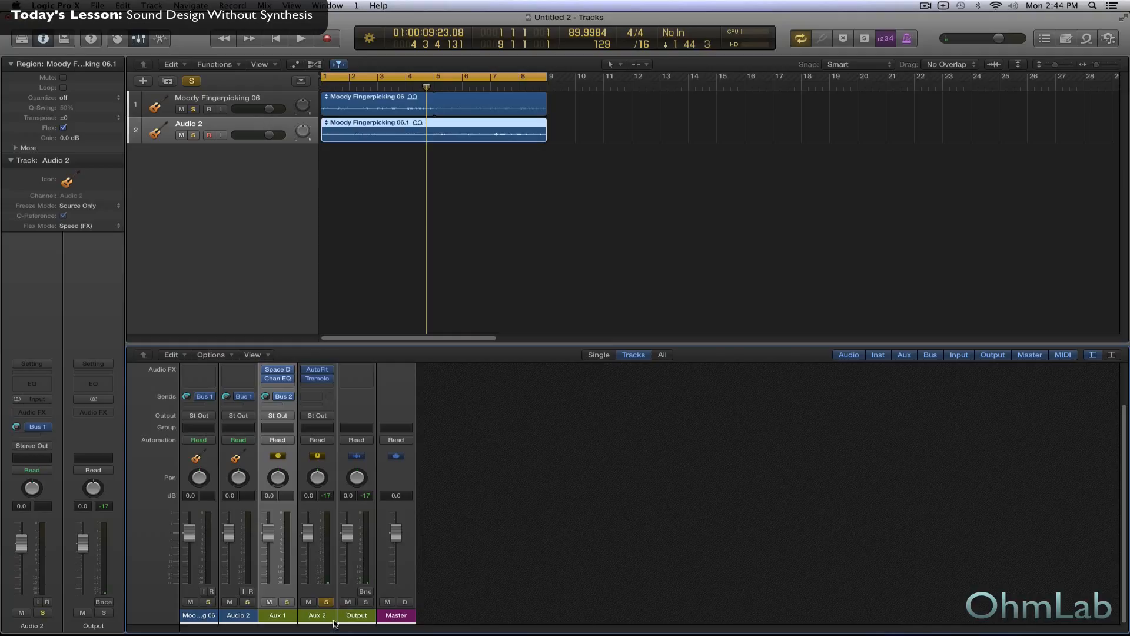
{"action": "left_click", "coordinate": [327, 603]}
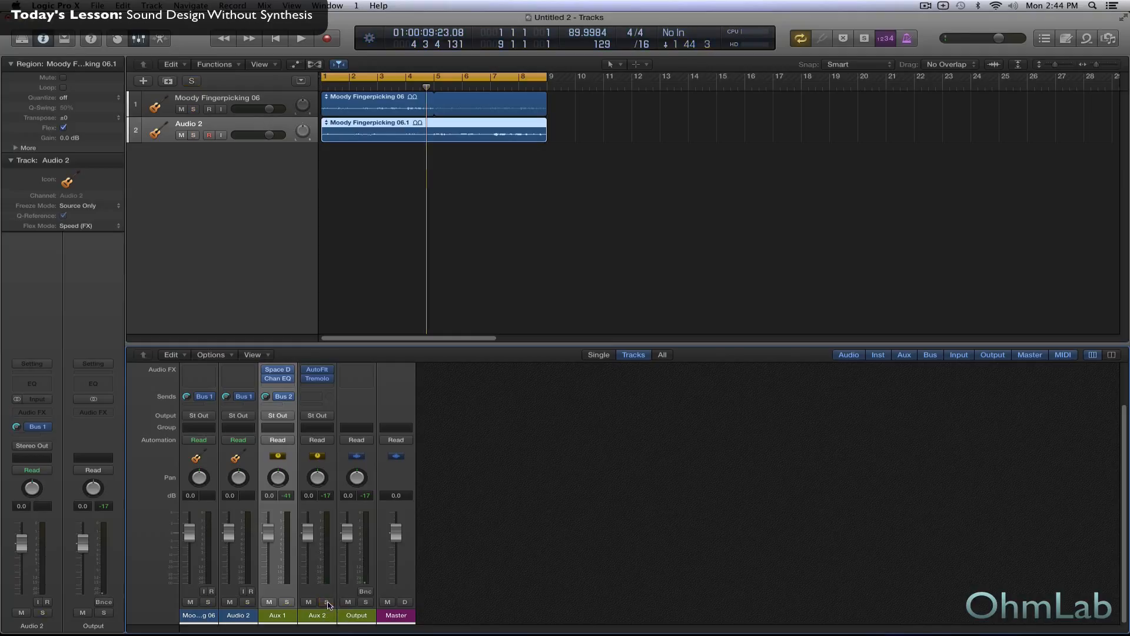
{"action": "key", "text": "Return"}
{"action": "key", "text": "space"}
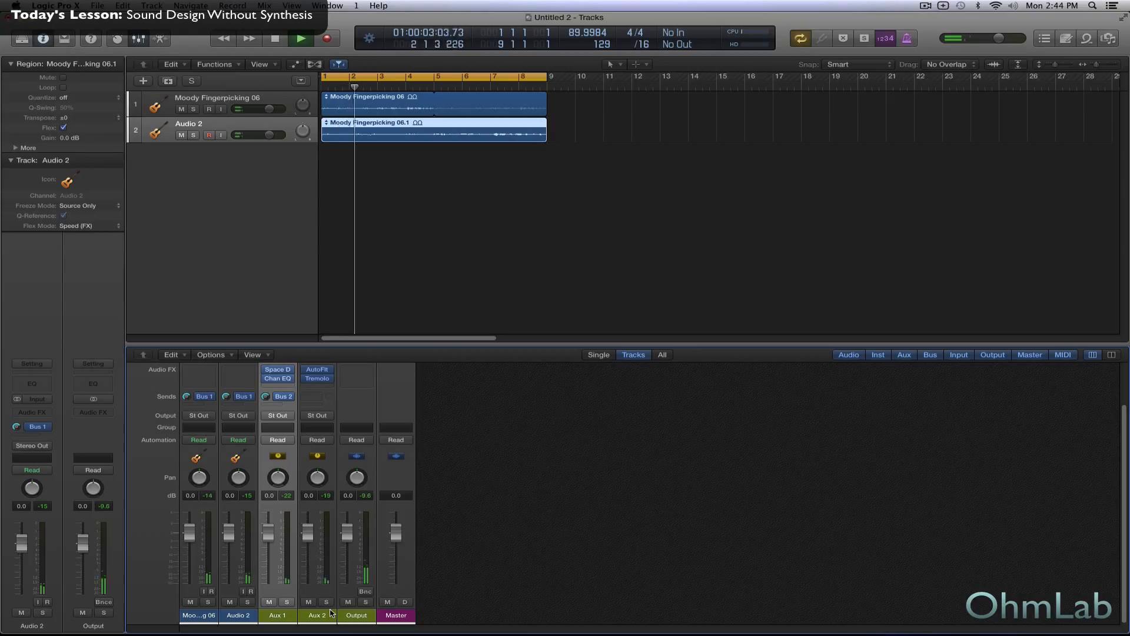
{"action": "key", "text": "space"}
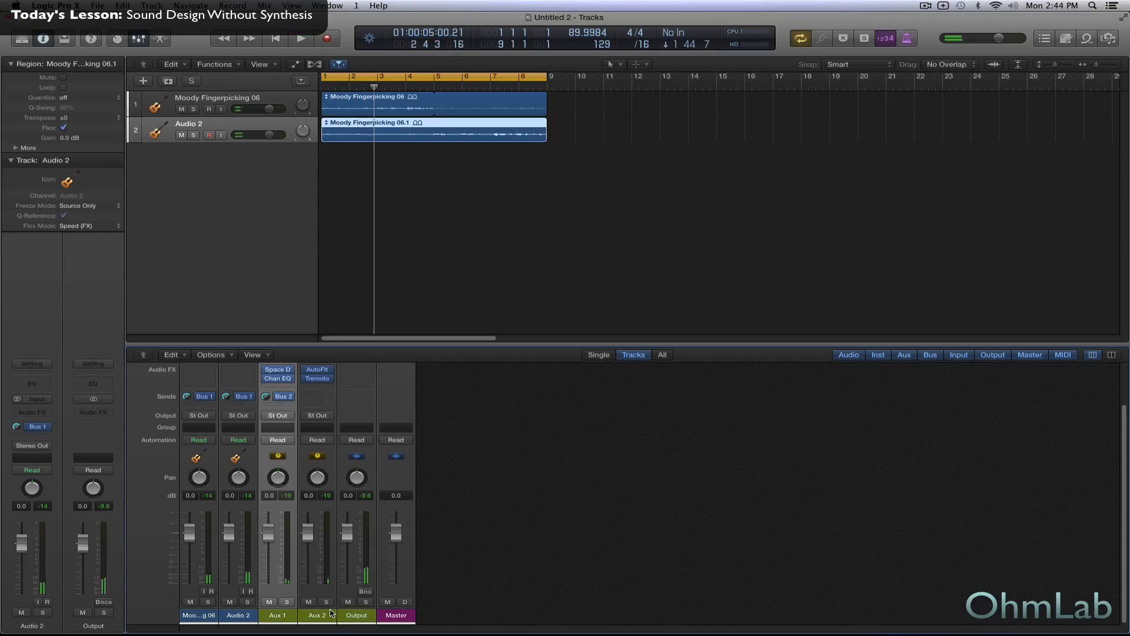
Step: Solo Aux 2, insert a stereo Channel EQ after its Tremolo, and enable the EQ's analyzer and low-cut band
{"action": "left_click", "coordinate": [327, 601]}
{"action": "left_click", "coordinate": [318, 387]}
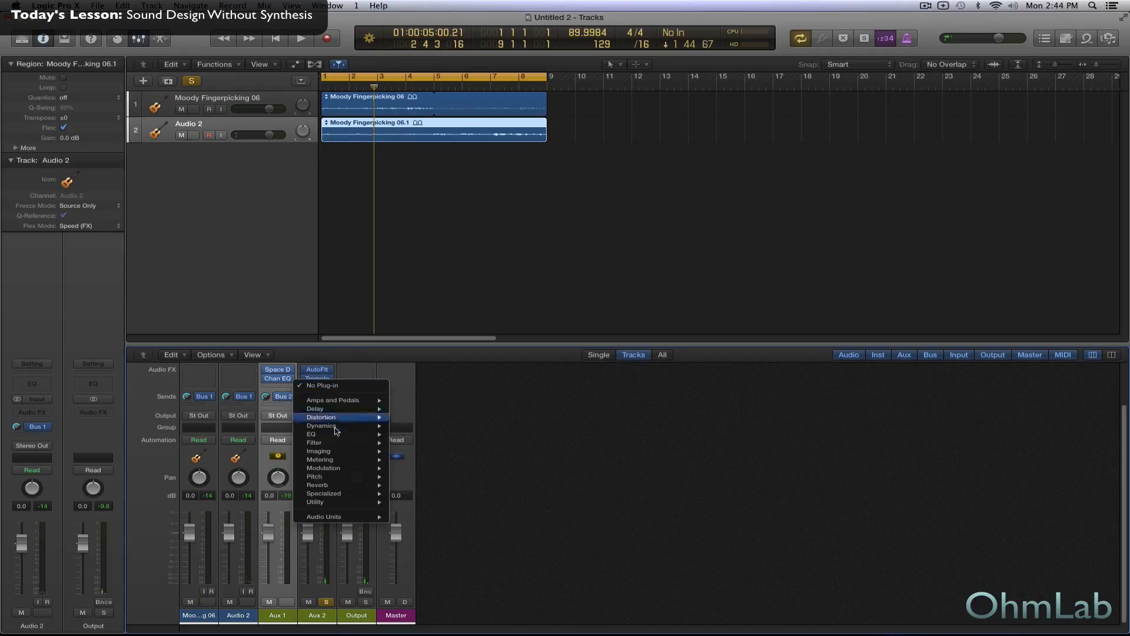
{"action": "mouse_move", "coordinate": [341, 433]}
{"action": "mouse_move", "coordinate": [442, 434]}
{"action": "left_click", "coordinate": [498, 434]}
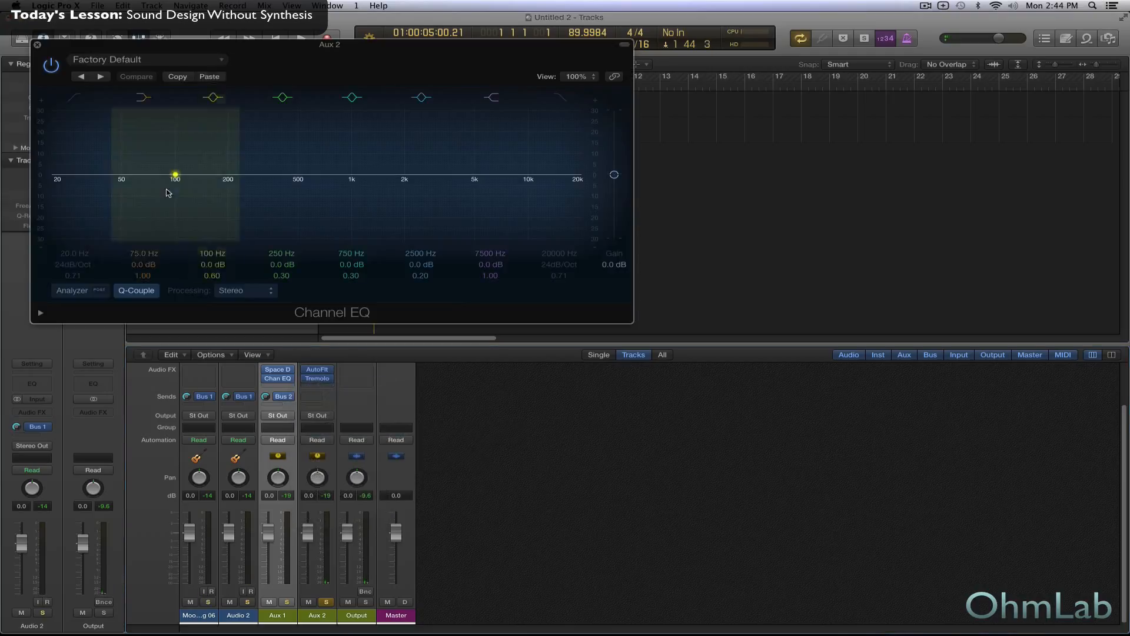
{"action": "left_click", "coordinate": [68, 294]}
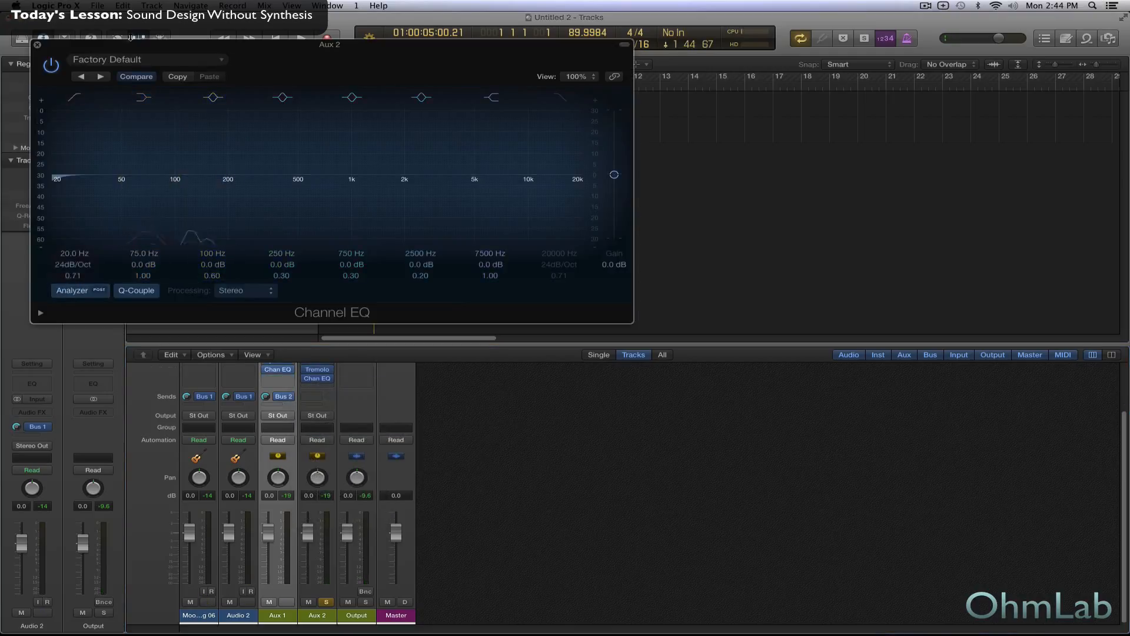
{"action": "left_click_drag", "start_coordinate": [115, 50], "coordinate": [450, 197]}
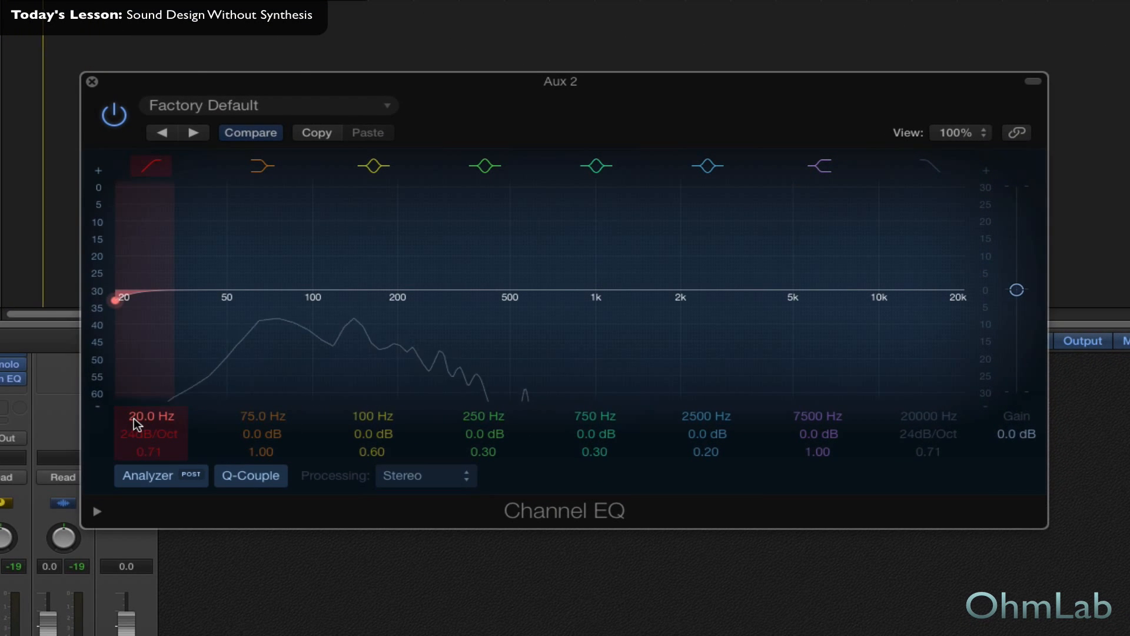
Step: Set the EQ's low cut to 176 Hz, 100 Hz band to -4.5 dB with Q 0.30, and 750 Hz band to 580 Hz at +7.0 dB; close it
{"action": "left_click_drag", "start_coordinate": [134, 419], "coordinate": [134, 328]}
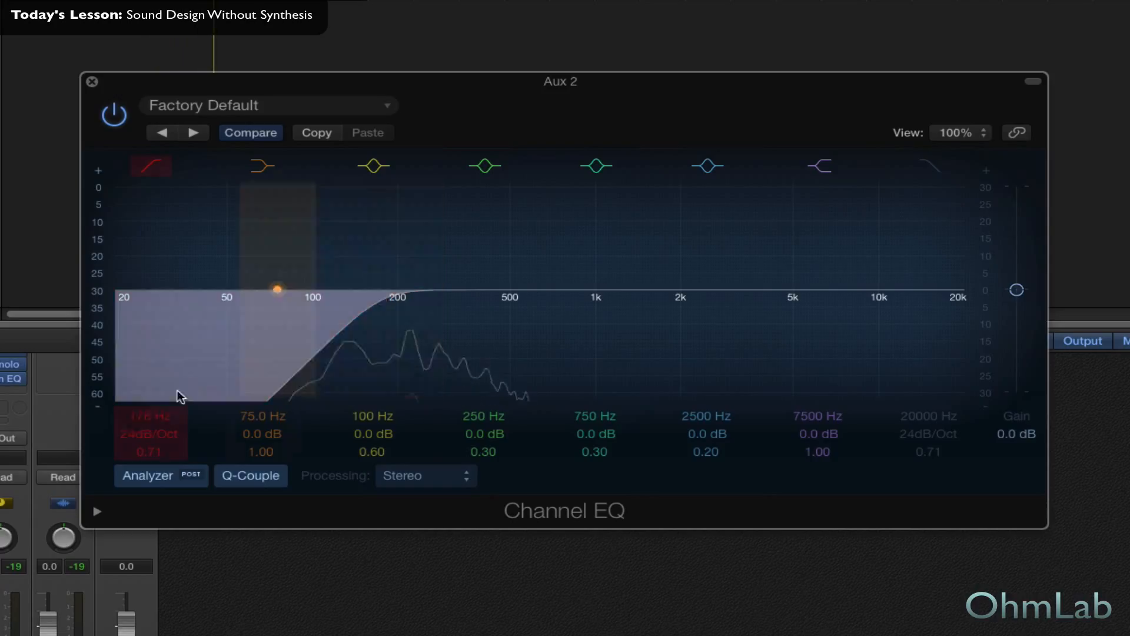
{"action": "left_click_drag", "start_coordinate": [577, 437], "coordinate": [577, 423]}
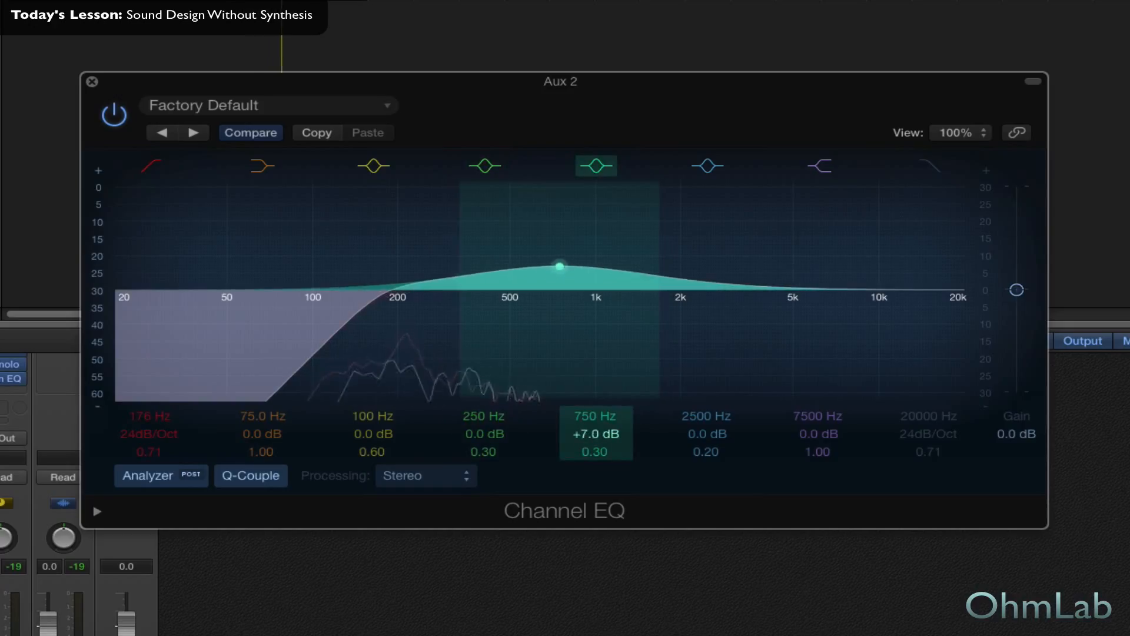
{"action": "mouse_move", "coordinate": [376, 441]}
{"action": "left_mouse_down"}
{"action": "mouse_move", "coordinate": [376, 450]}
{"action": "mouse_move", "coordinate": [374, 436]}
{"action": "left_mouse_up"}
{"action": "left_click_drag", "start_coordinate": [373, 452], "coordinate": [373, 460]}
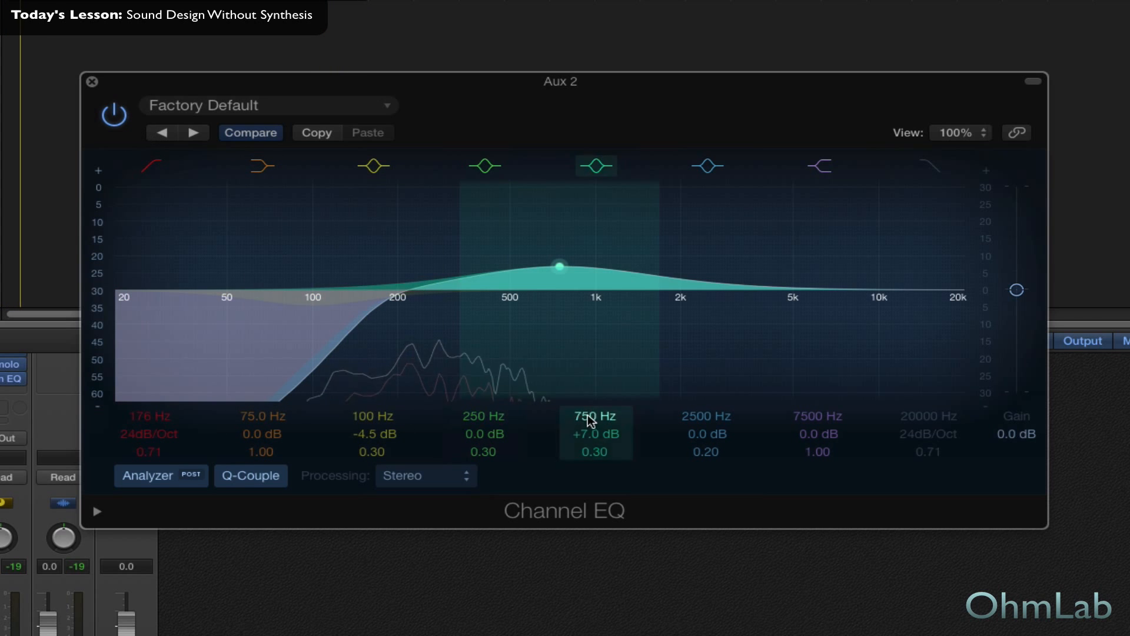
{"action": "left_click_drag", "start_coordinate": [579, 418], "coordinate": [579, 427]}
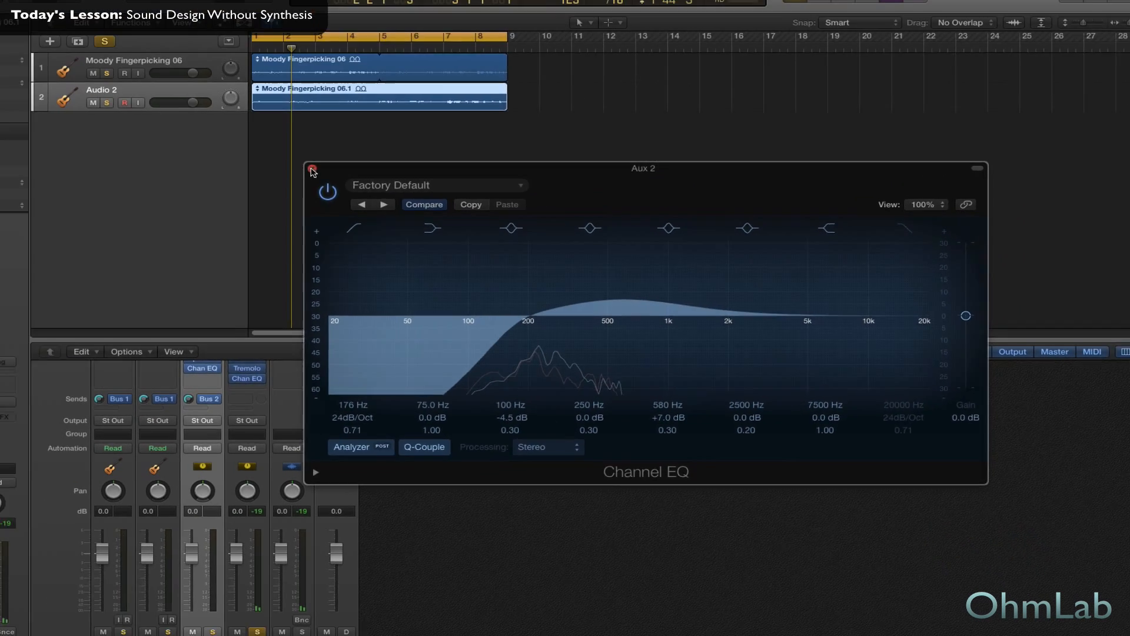
{"action": "left_click", "coordinate": [92, 82]}
{"action": "key", "text": "space"}
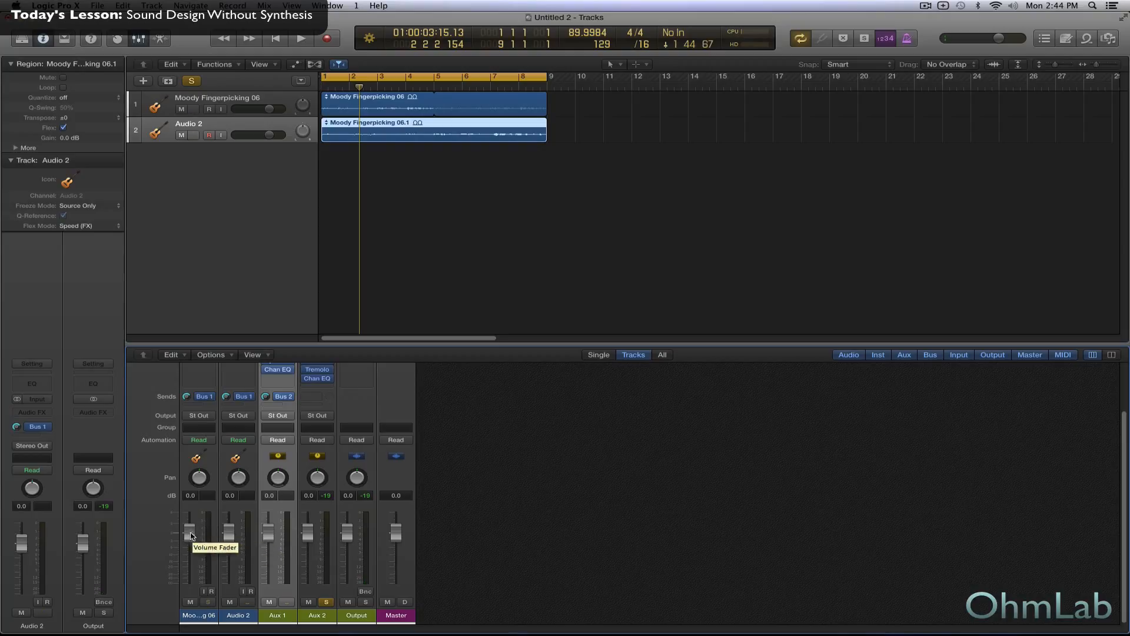
Step: Set the levels of Moody Fingerpicking 06 to -8.8 dB, Audio 2 to -4.5 dB, Aux 1 to -0.6 dB and Aux 2 to -8.8 dB, and start playback
{"action": "left_click_drag", "start_coordinate": [189, 533], "coordinate": [189, 553]}
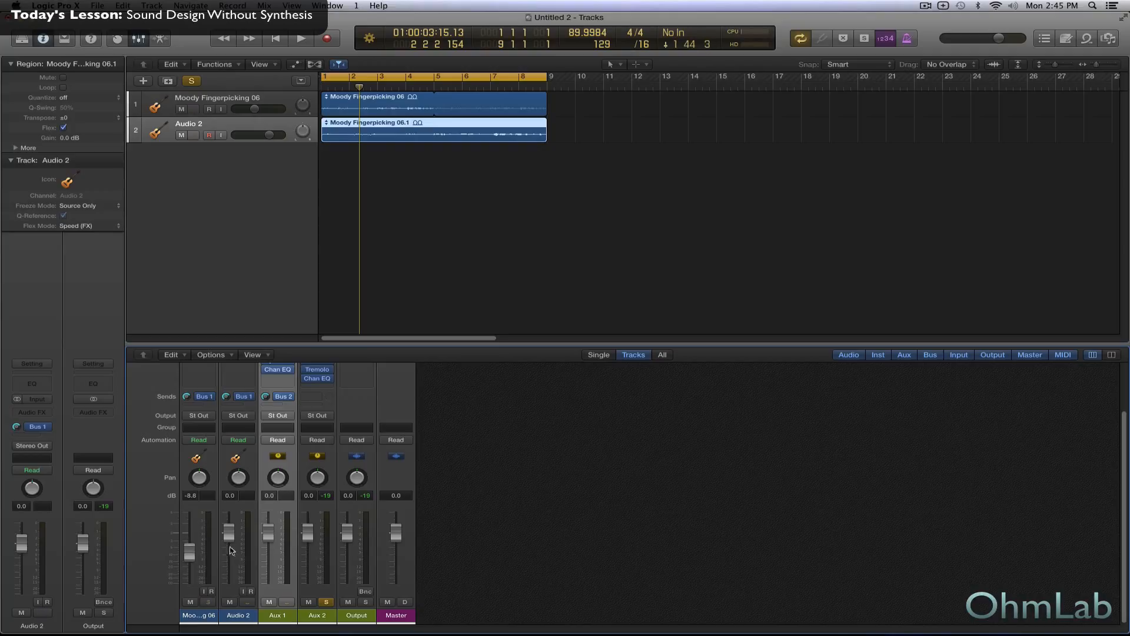
{"action": "left_click_drag", "start_coordinate": [228, 536], "coordinate": [269, 534]}
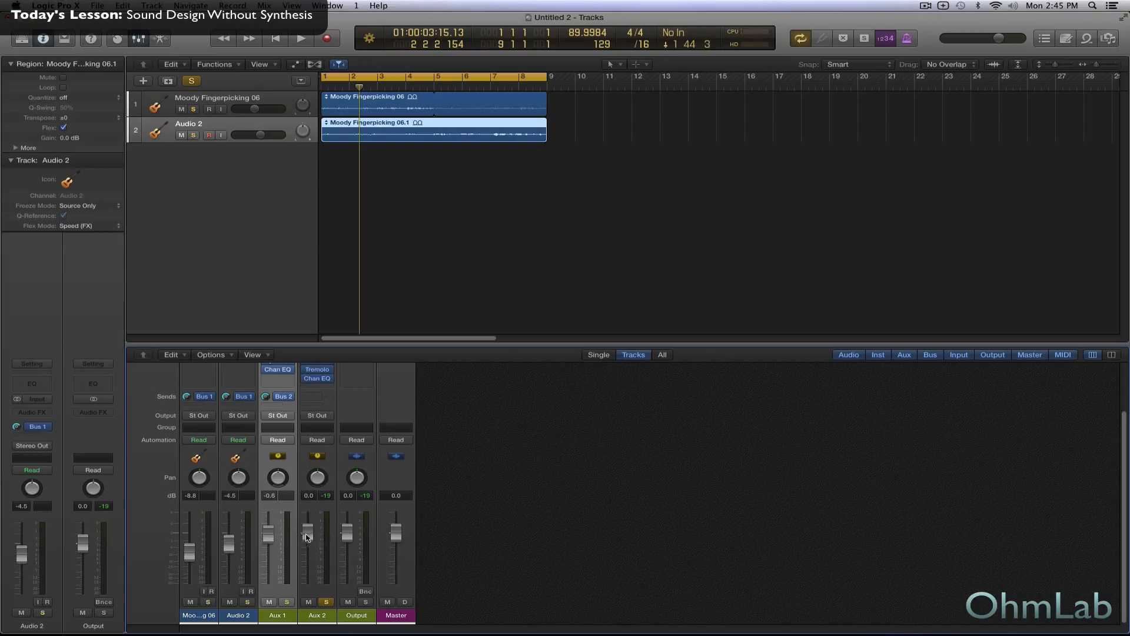
{"action": "left_click_drag", "start_coordinate": [308, 539], "coordinate": [316, 571]}
{"action": "key", "text": "space"}
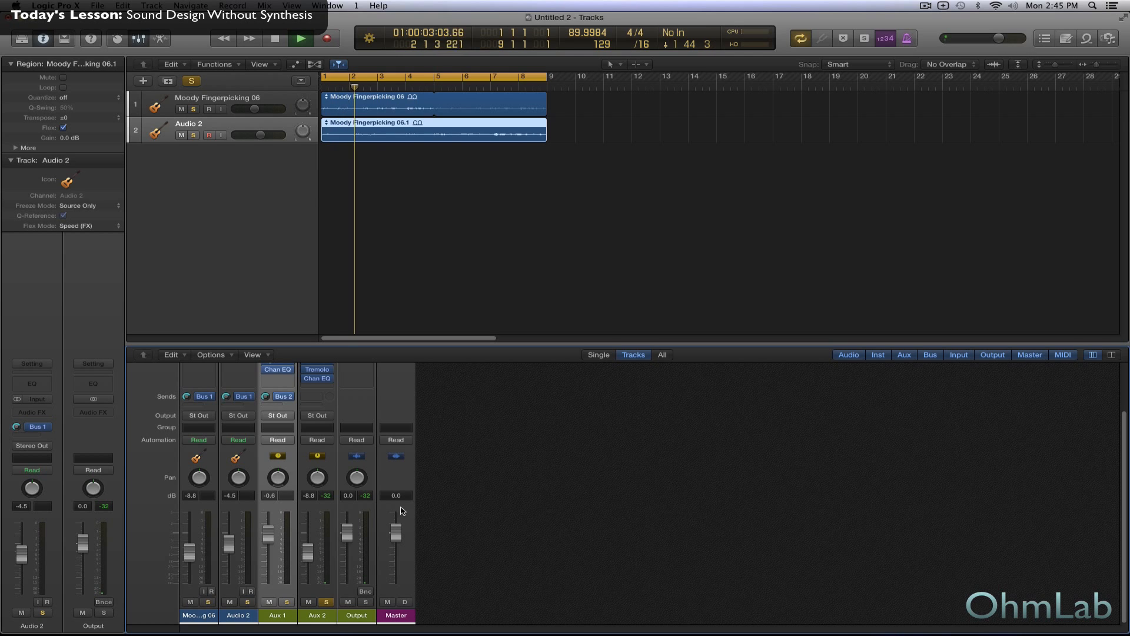
Step: Try the Output channel at +6.0 dB during playback and reset its level to 0 dB
{"action": "left_click_drag", "start_coordinate": [347, 535], "coordinate": [347, 513]}
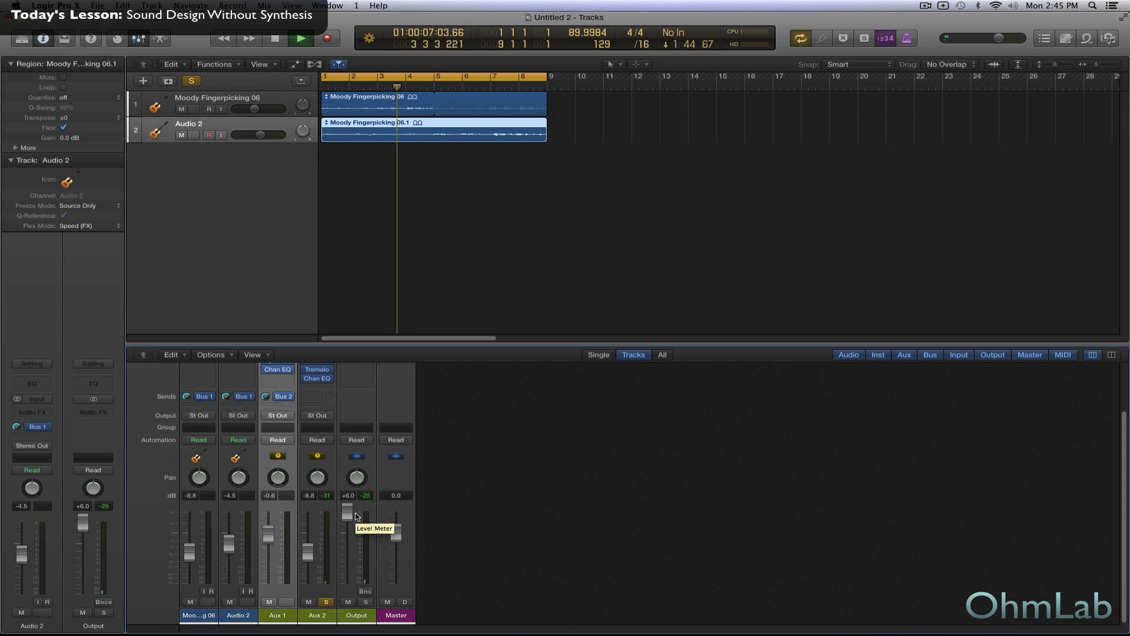
{"action": "double_click", "coordinate": [348, 496]}
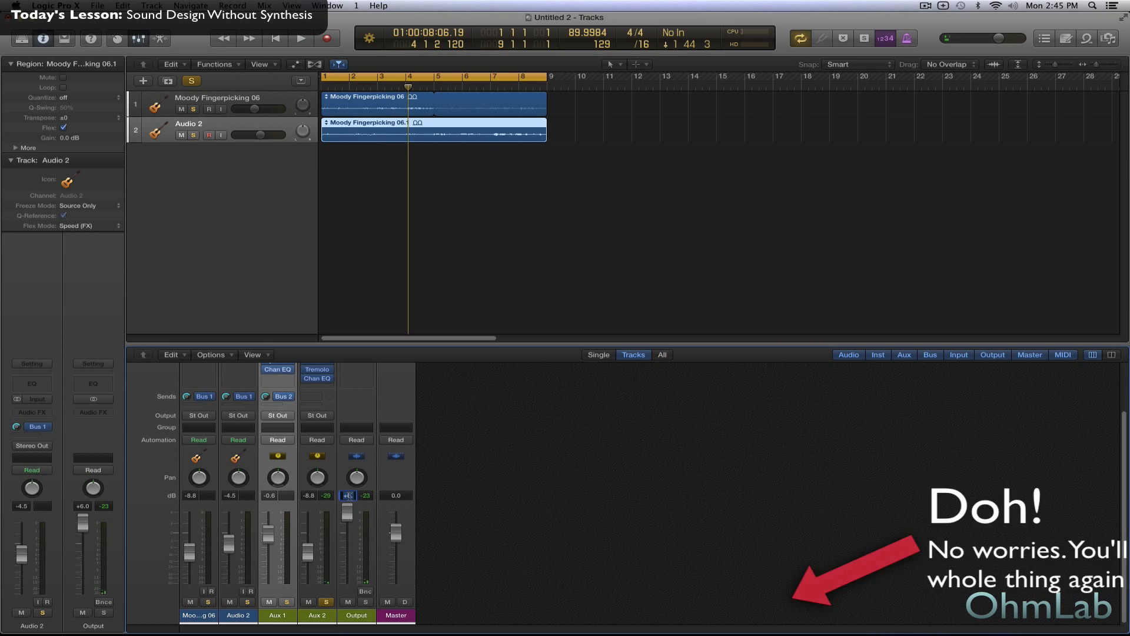
{"action": "type", "text": "0"}
{"action": "key", "text": "Return"}
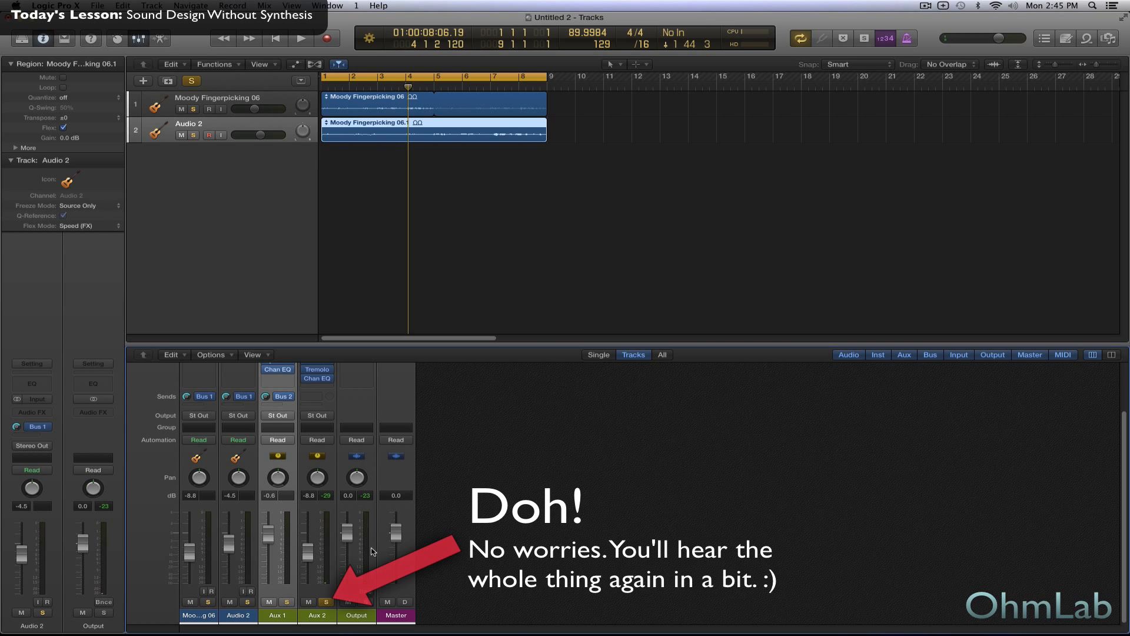
Step: Turn off Aux 2's solo and play the rebalanced mix briefly from the beginning
{"action": "left_click", "coordinate": [328, 597]}
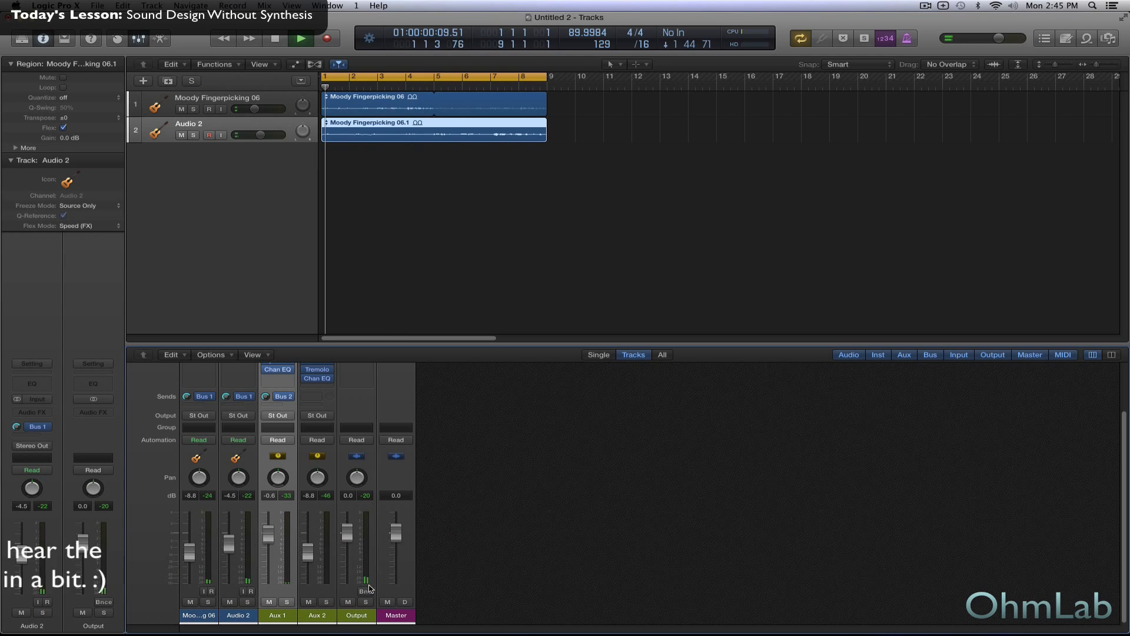
{"action": "key", "text": "Return"}
{"action": "key", "text": "space"}
Step: Insert a stereo Compressor on the Output channel and move its window to a clear area
{"action": "scroll", "coordinate": [364, 568], "scroll_direction": "up", "scroll_amount": 1}
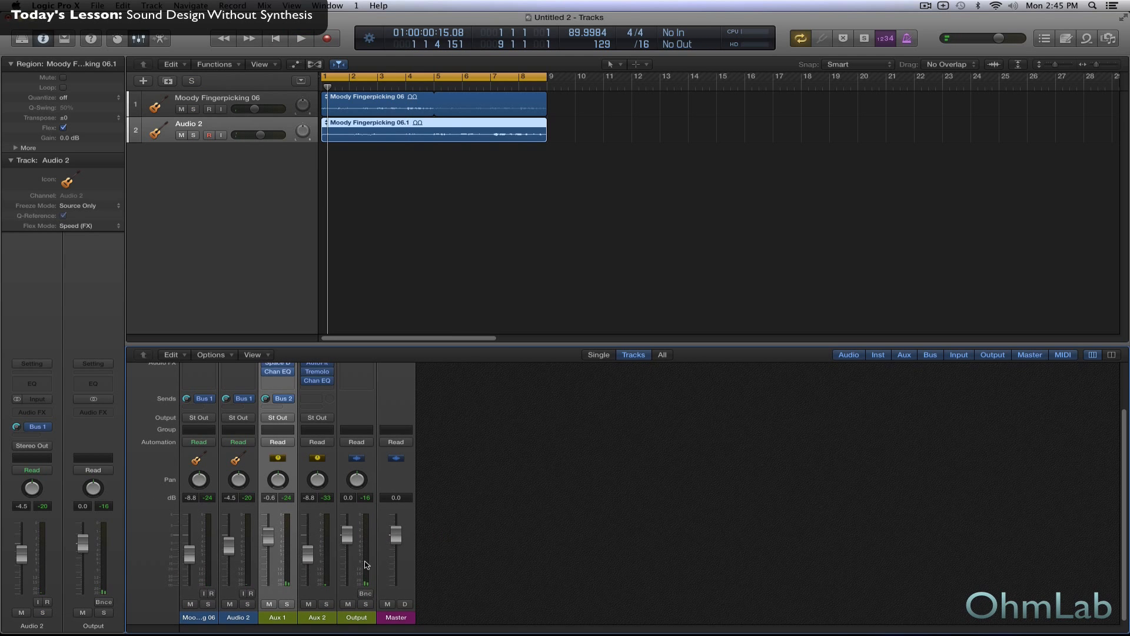
{"action": "scroll", "coordinate": [364, 565], "scroll_direction": "up", "scroll_amount": 5}
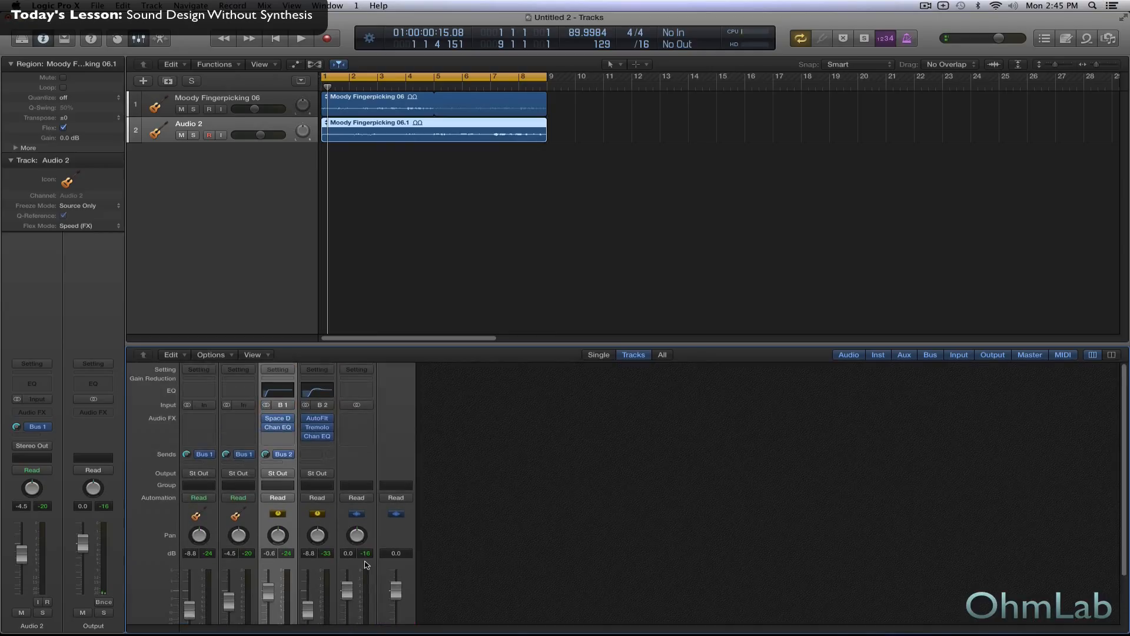
{"action": "left_click", "coordinate": [371, 419]}
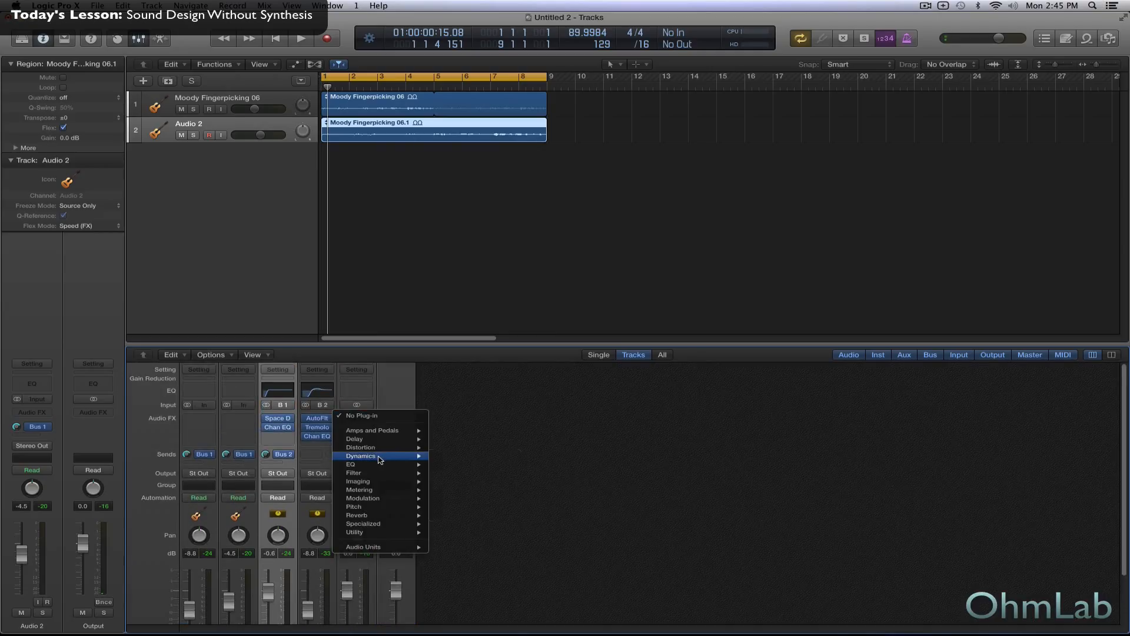
{"action": "mouse_move", "coordinate": [380, 459]}
{"action": "mouse_move", "coordinate": [500, 464]}
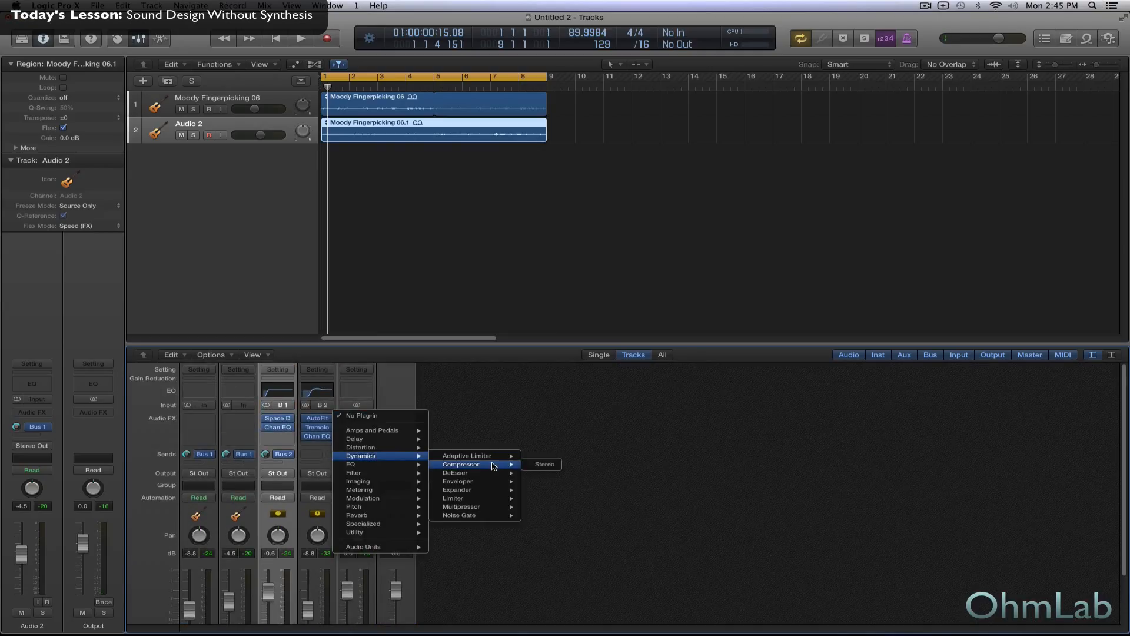
{"action": "left_click", "coordinate": [540, 465]}
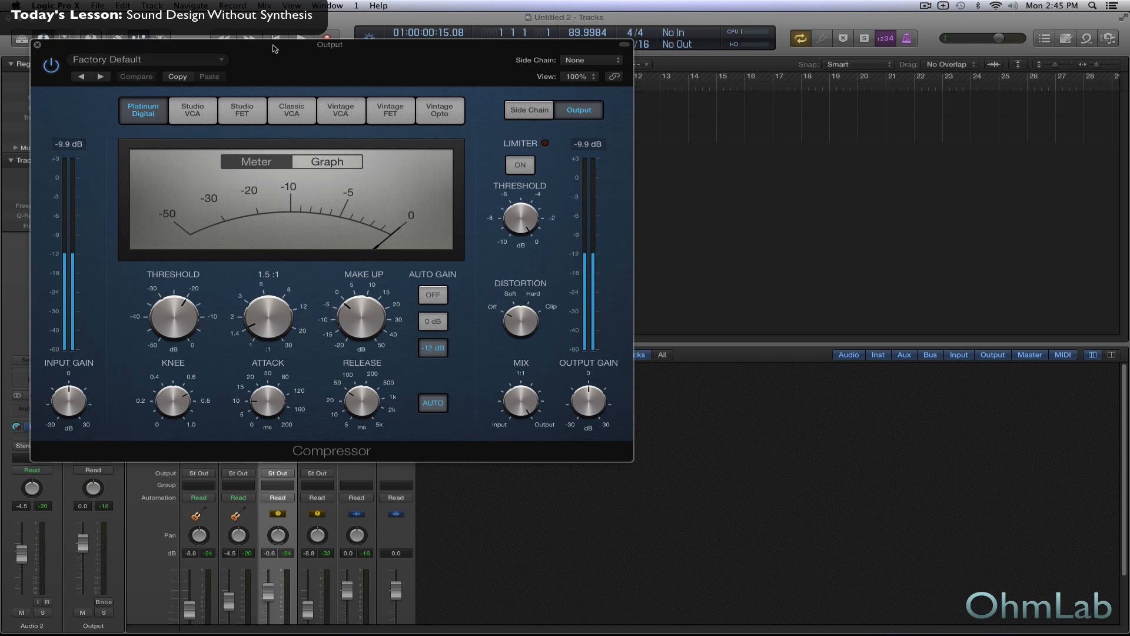
{"action": "left_click_drag", "start_coordinate": [250, 48], "coordinate": [492, 127]}
{"action": "left_click", "coordinate": [867, 124]}
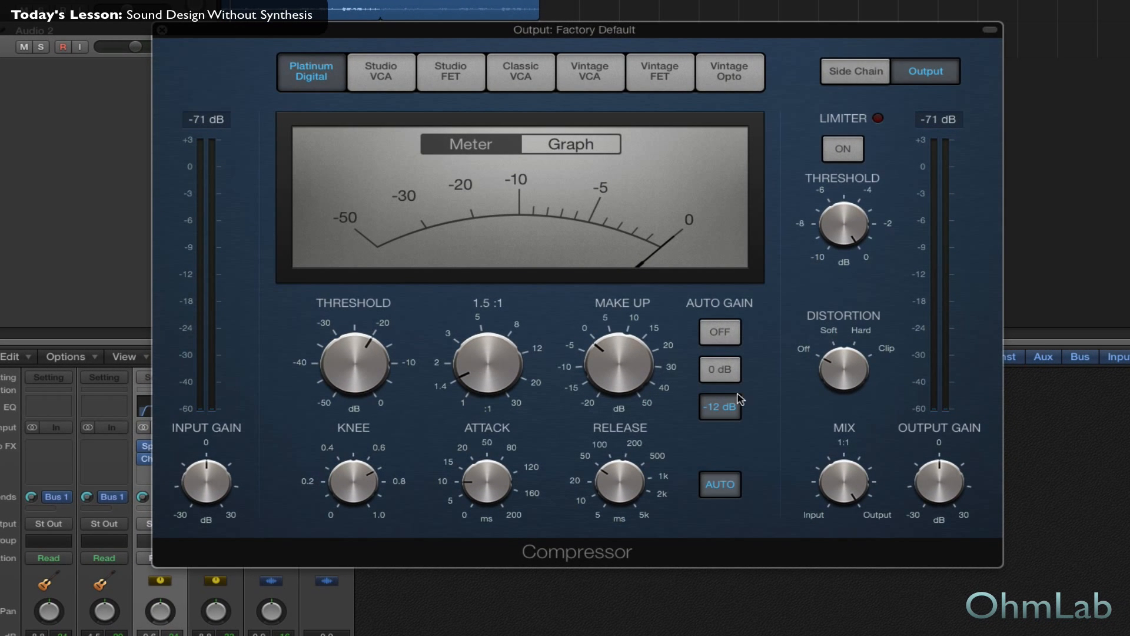
Step: Turn off the Compressor's auto gain and auto release, choose Vintage Opto, and set the threshold to about -38 dB and ratio to about 2:1
{"action": "left_click", "coordinate": [724, 333]}
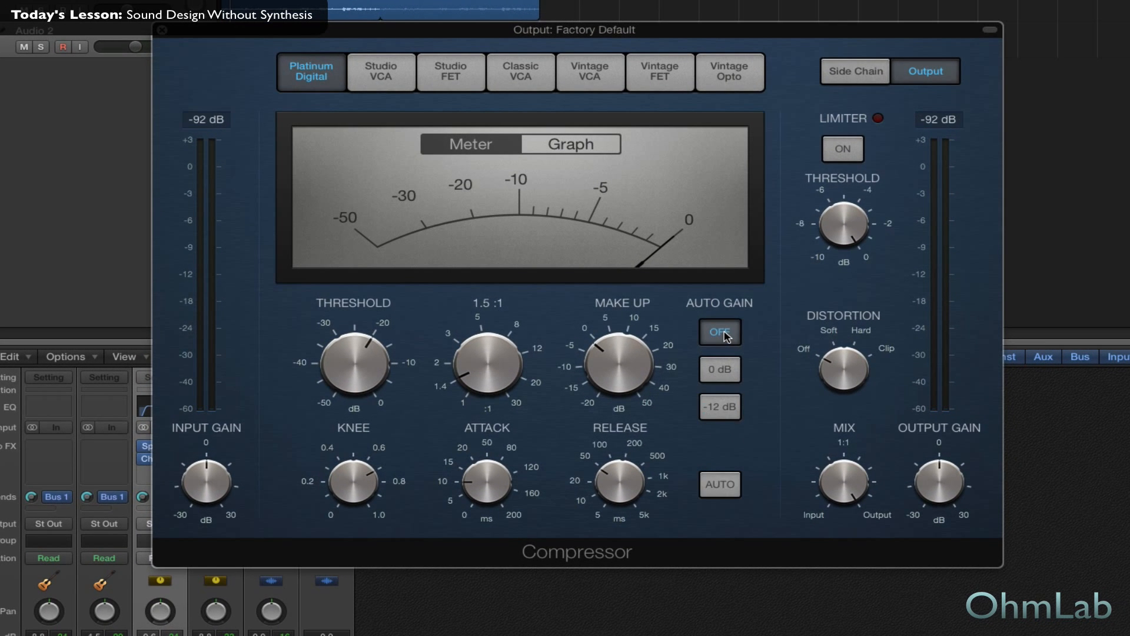
{"action": "left_click", "coordinate": [731, 73]}
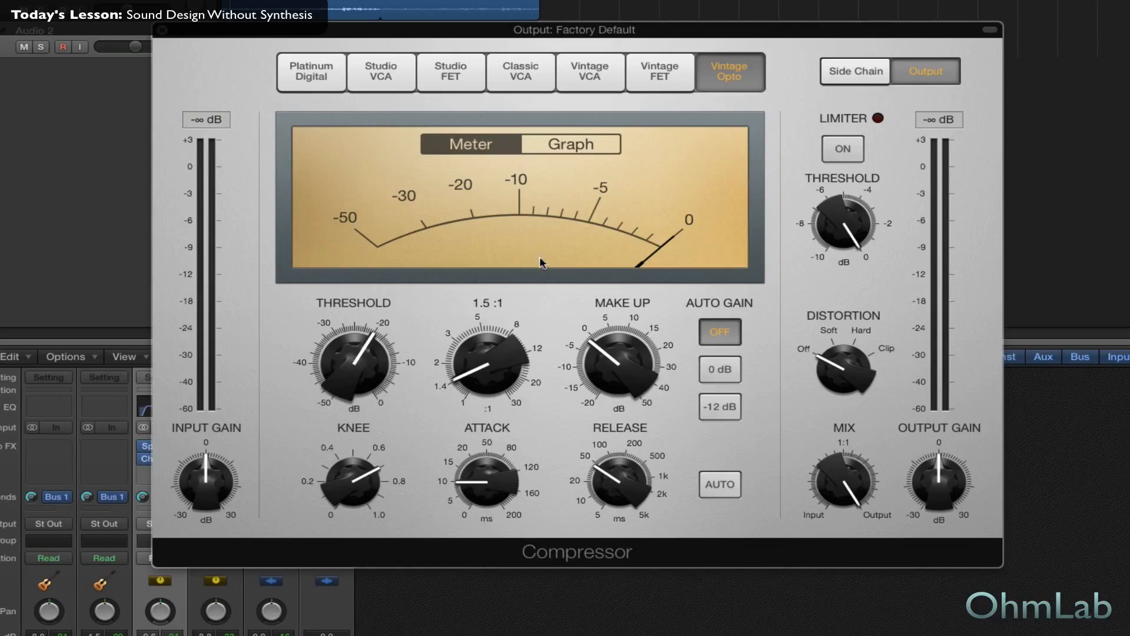
{"action": "mouse_move", "coordinate": [393, 333]}
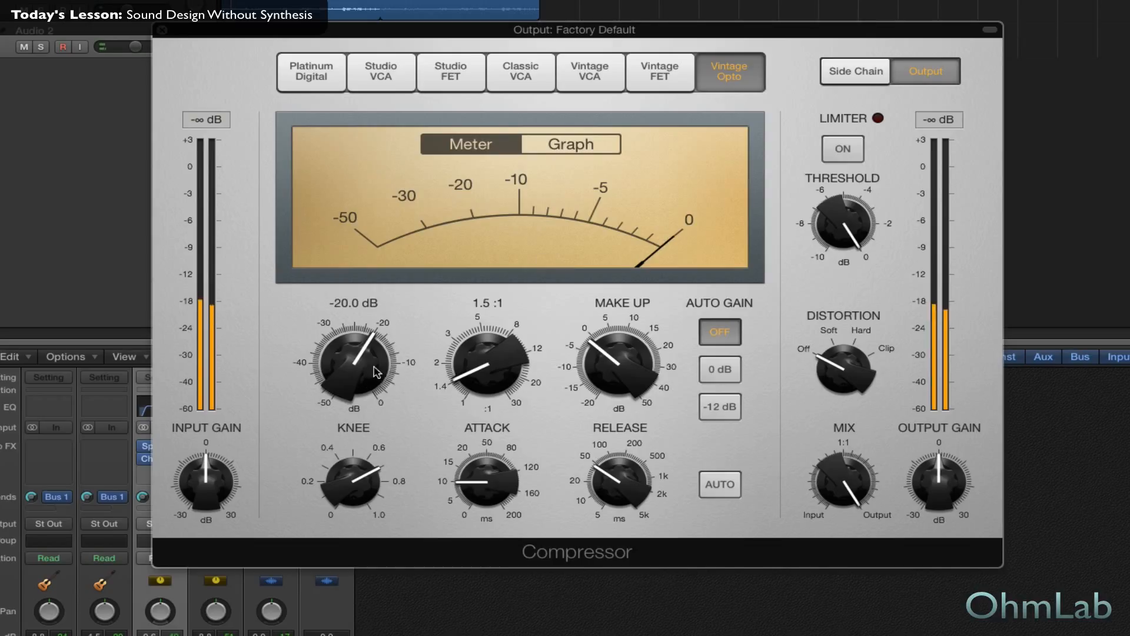
{"action": "left_click_drag", "start_coordinate": [377, 371], "coordinate": [376, 426]}
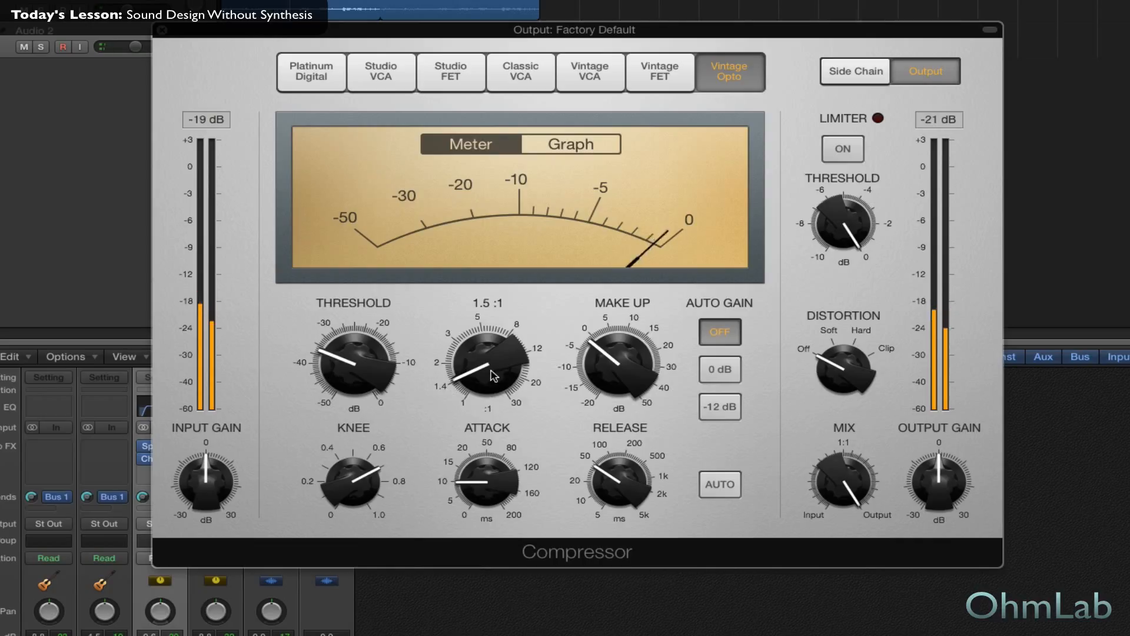
{"action": "mouse_move", "coordinate": [493, 375]}
{"action": "left_mouse_down"}
{"action": "mouse_move", "coordinate": [488, 351]}
{"action": "mouse_move", "coordinate": [490, 361]}
{"action": "left_mouse_up"}
Step: Raise the Compressor's knee to about 0.9 and slow its attack to between 20 and 50 ms
{"action": "left_click", "coordinate": [349, 487]}
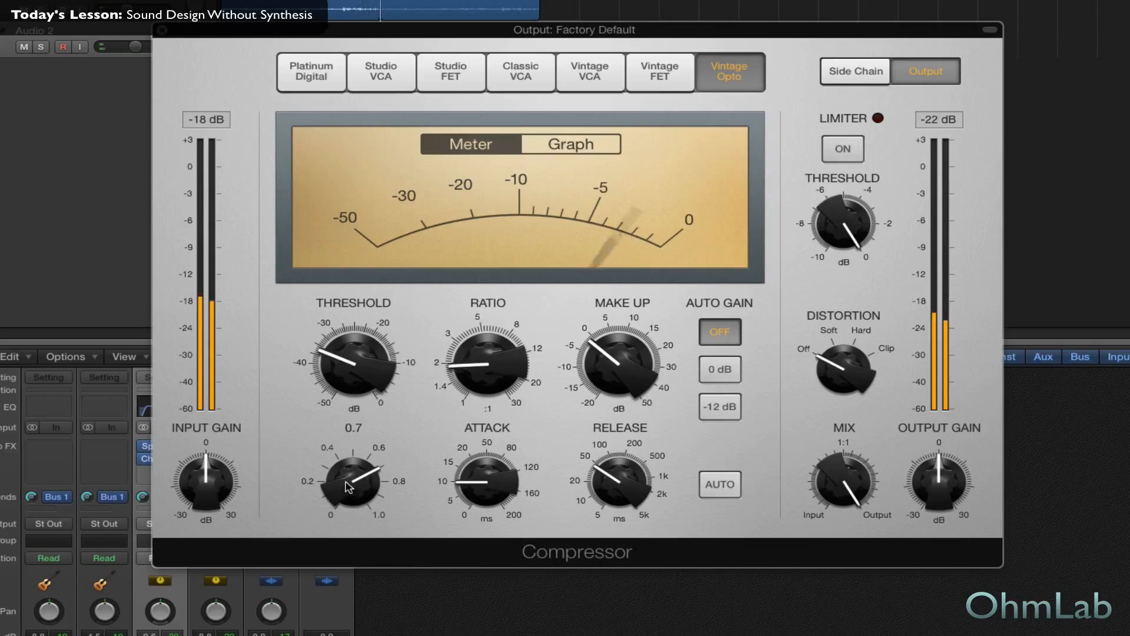
{"action": "left_click_drag", "start_coordinate": [348, 493], "coordinate": [345, 481]}
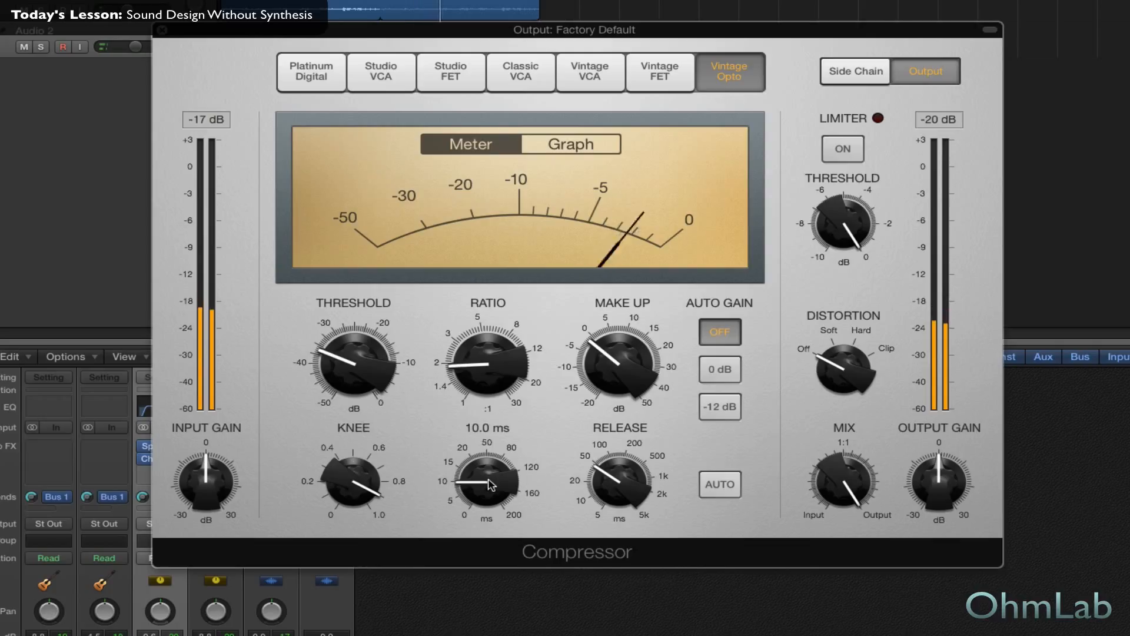
{"action": "left_click_drag", "start_coordinate": [492, 484], "coordinate": [487, 445]}
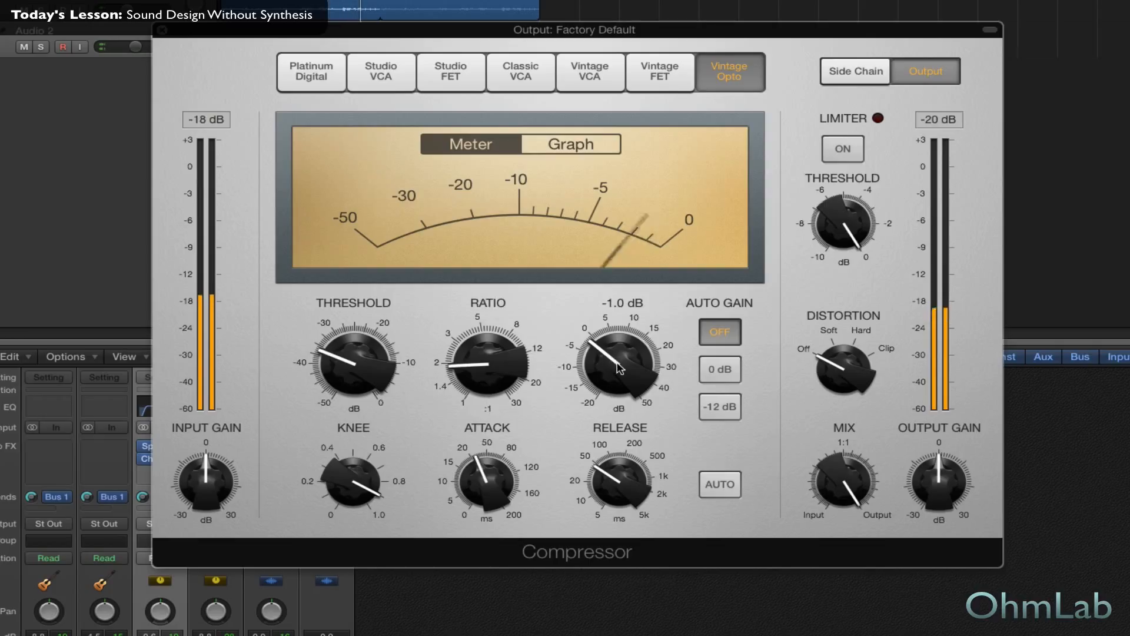
Step: Set the Compressor's make-up gain to 5.5 dB, release to 290 ms and output distortion to Soft
{"action": "left_click_drag", "start_coordinate": [621, 369], "coordinate": [615, 352]}
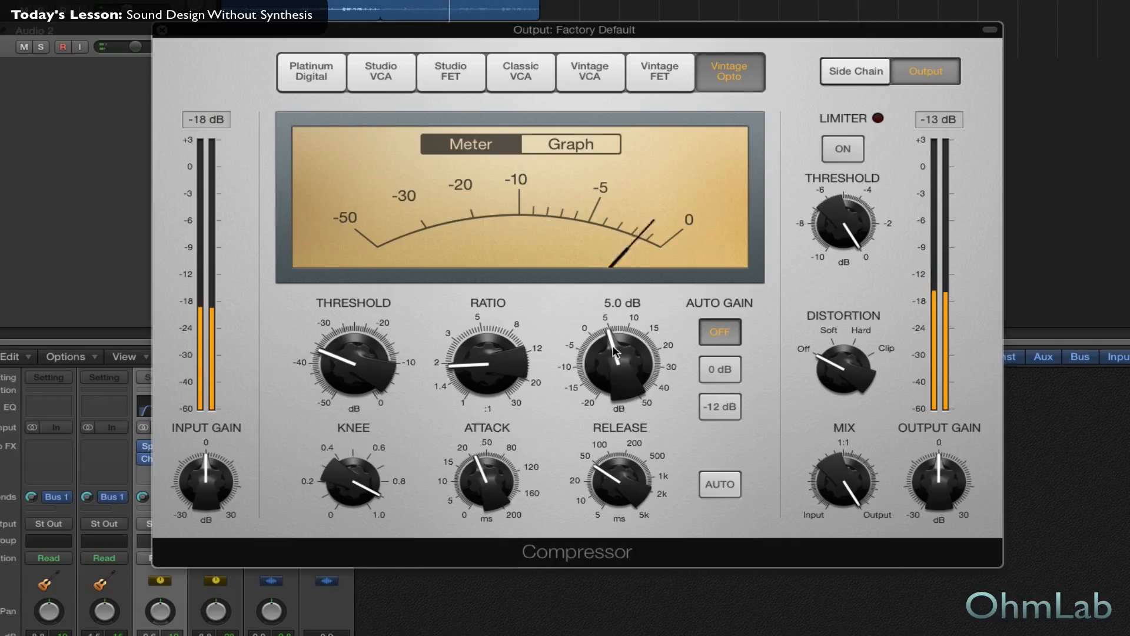
{"action": "left_click_drag", "start_coordinate": [613, 347], "coordinate": [612, 350]}
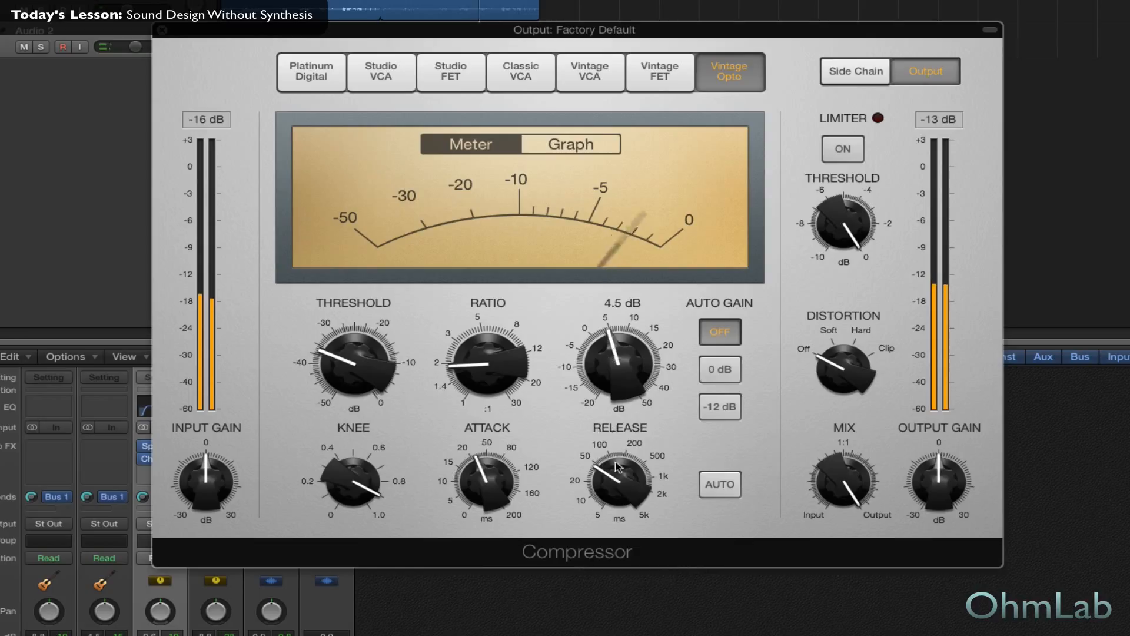
{"action": "left_click_drag", "start_coordinate": [610, 459], "coordinate": [610, 437]}
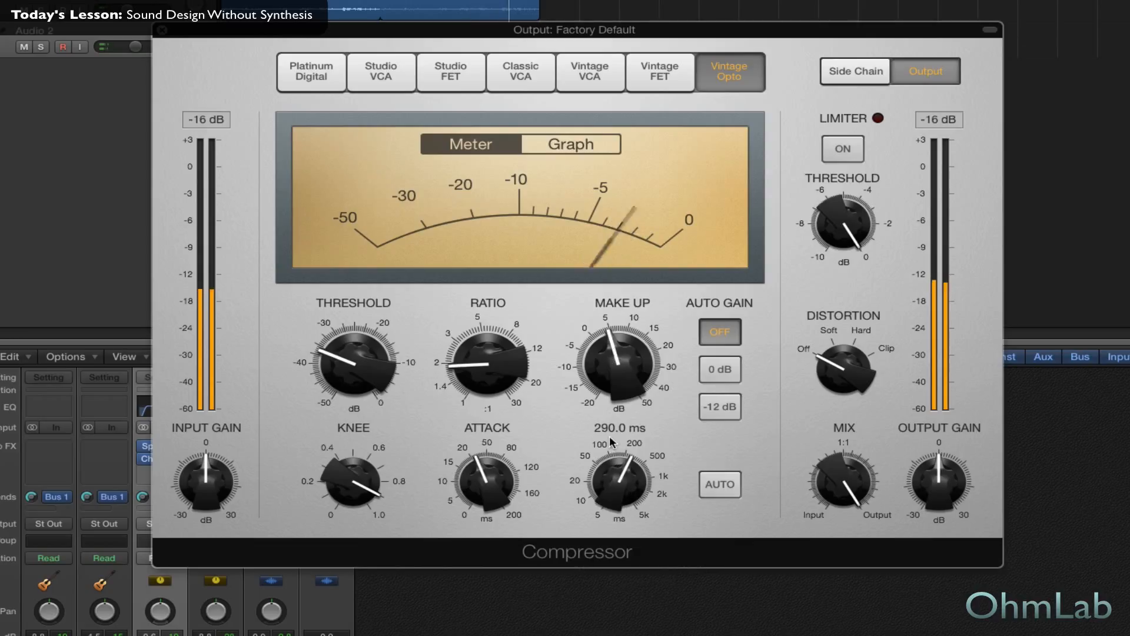
{"action": "mouse_move", "coordinate": [622, 368]}
{"action": "left_click_drag", "start_coordinate": [624, 366], "coordinate": [623, 364]}
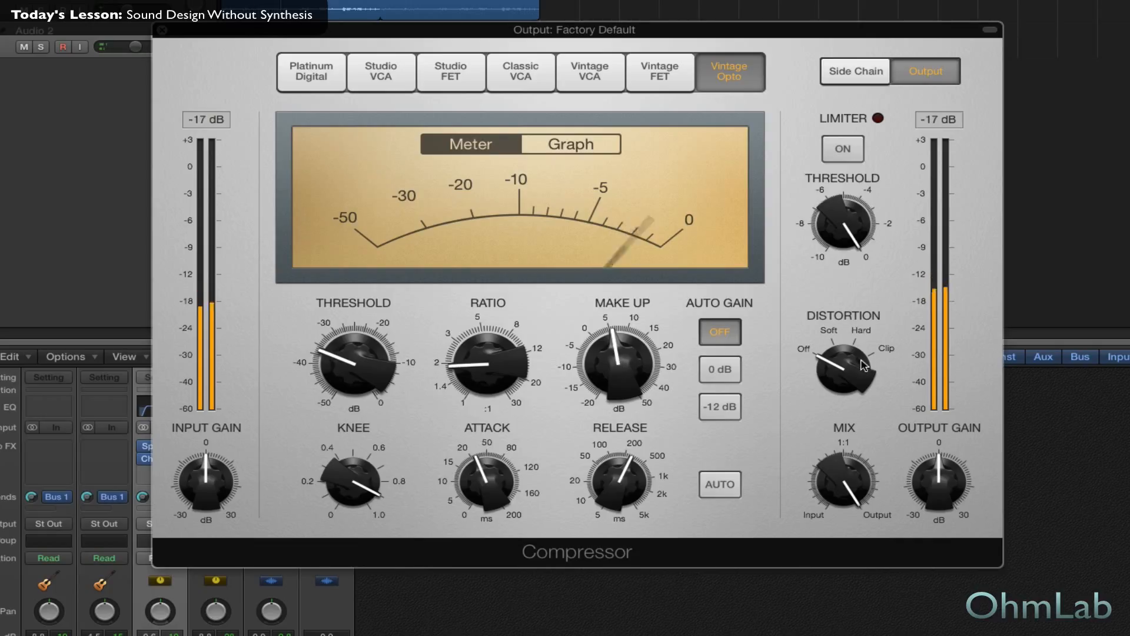
{"action": "left_click_drag", "start_coordinate": [846, 359], "coordinate": [847, 354]}
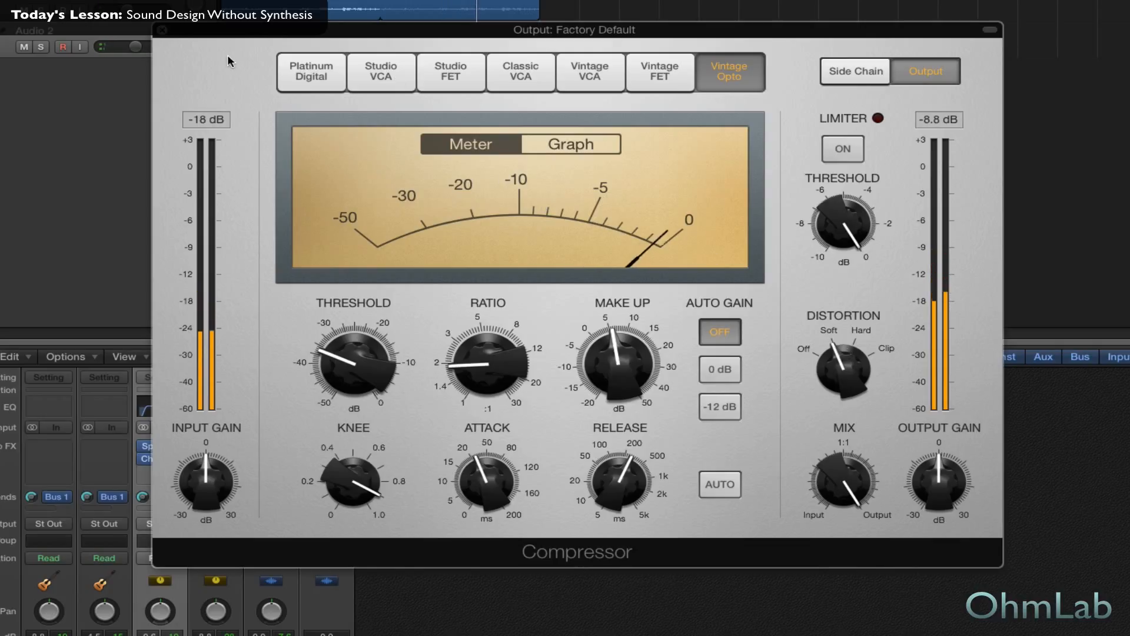
{"action": "mouse_move", "coordinate": [603, 373]}
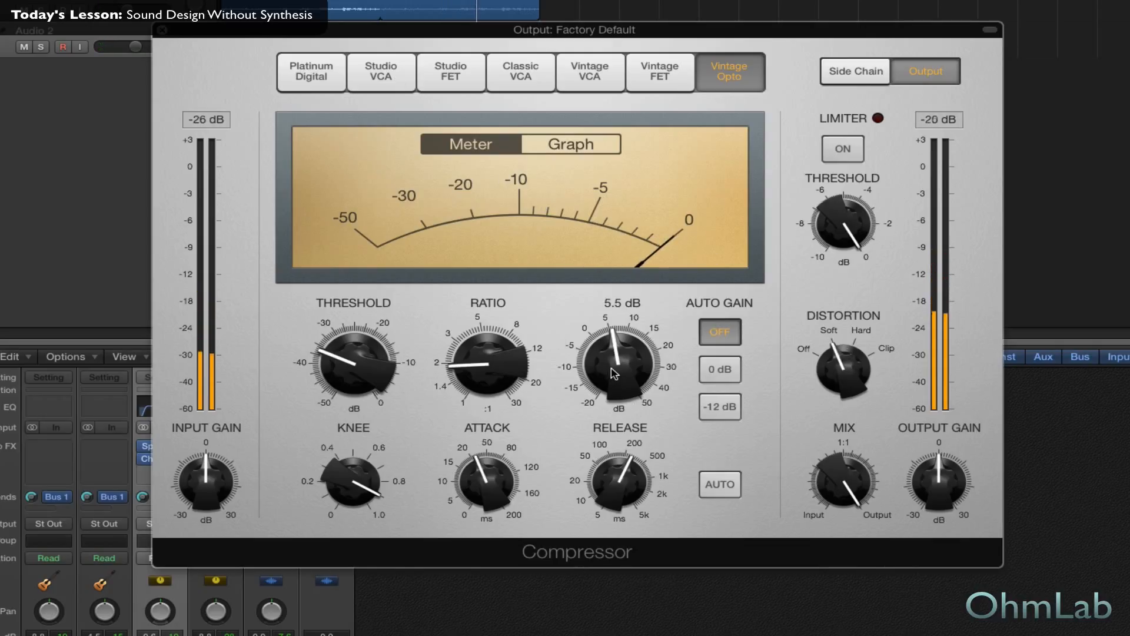
Step: Fine-tune the Compressor's make-up gain and insert a stereo Expander below it on the Output channel
{"action": "left_click_drag", "start_coordinate": [614, 372], "coordinate": [614, 375]}
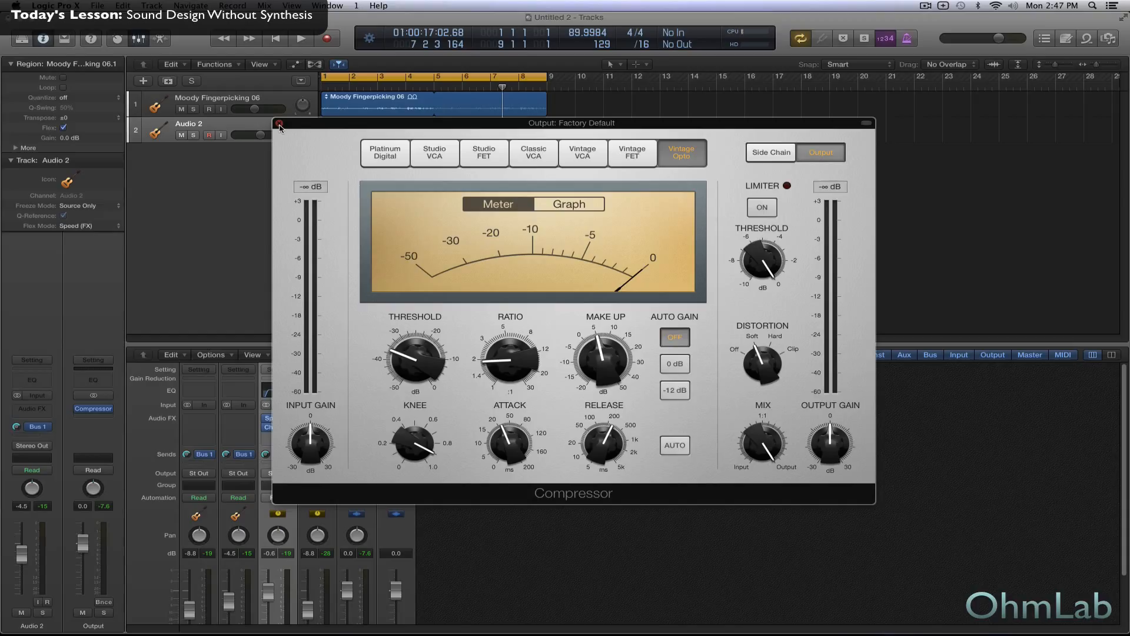
{"action": "left_click", "coordinate": [279, 124]}
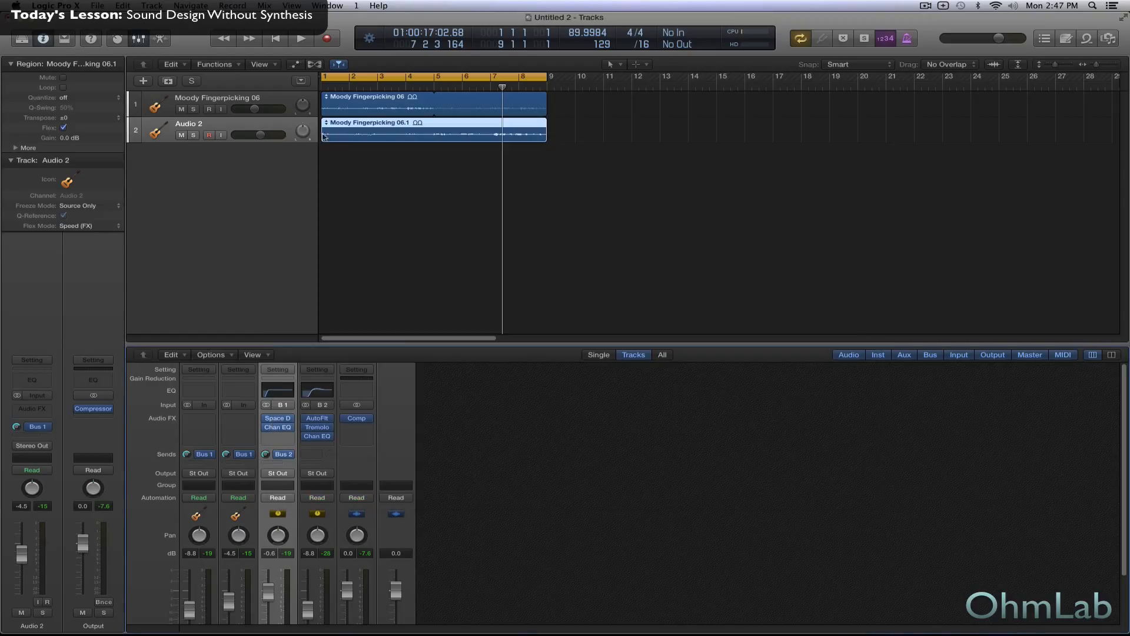
{"action": "left_click", "coordinate": [362, 427]}
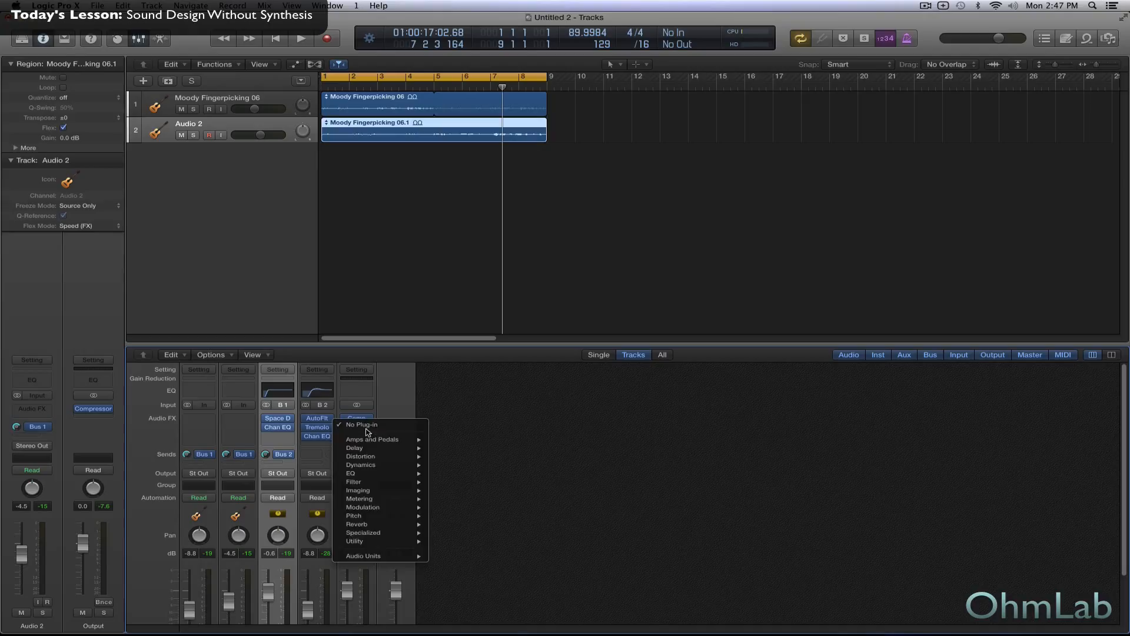
{"action": "mouse_move", "coordinate": [400, 464]}
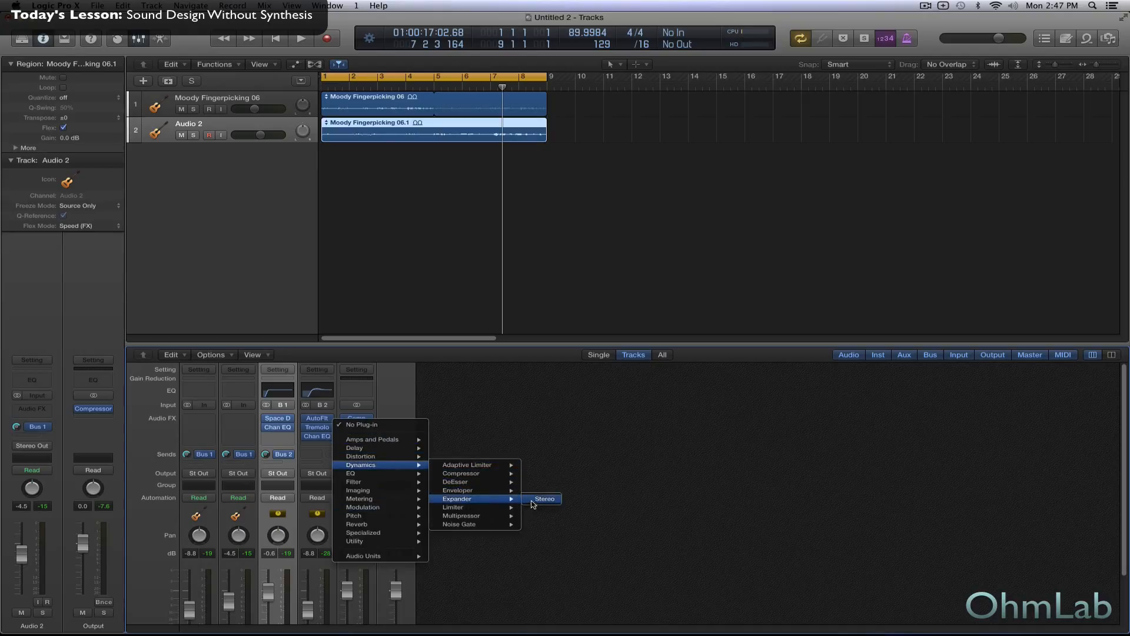
{"action": "left_click", "coordinate": [533, 502]}
{"action": "left_click_drag", "start_coordinate": [175, 47], "coordinate": [592, 278]}
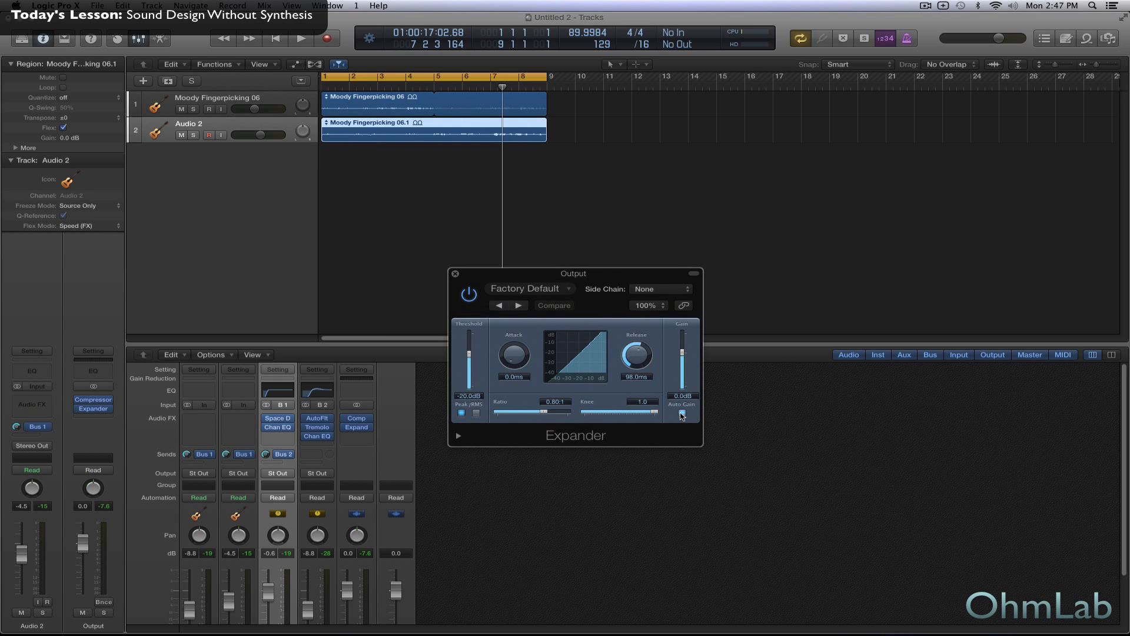
Step: Turn off the Expander's auto gain and set its ratio to 1.00:1, threshold to -23 dB and attack to 2 ms
{"action": "left_click", "coordinate": [682, 412]}
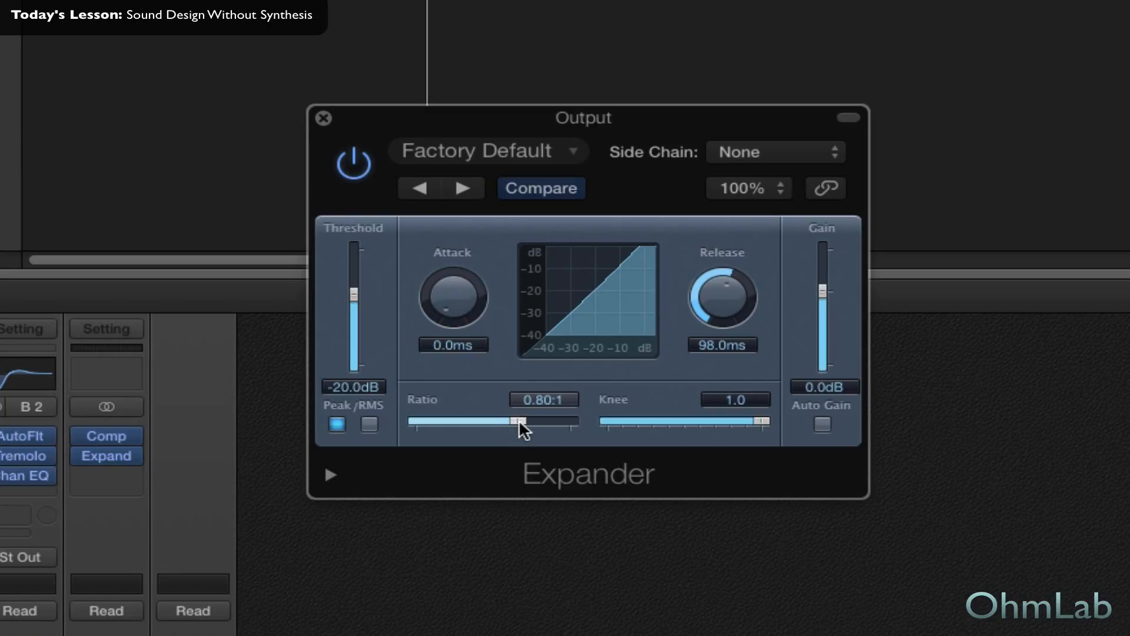
{"action": "left_click_drag", "start_coordinate": [525, 421], "coordinate": [587, 422]}
{"action": "mouse_move", "coordinate": [357, 290]}
{"action": "left_mouse_down"}
{"action": "mouse_move", "coordinate": [355, 271]}
{"action": "mouse_move", "coordinate": [356, 300]}
{"action": "left_mouse_up"}
{"action": "left_click_drag", "start_coordinate": [453, 299], "coordinate": [453, 288]}
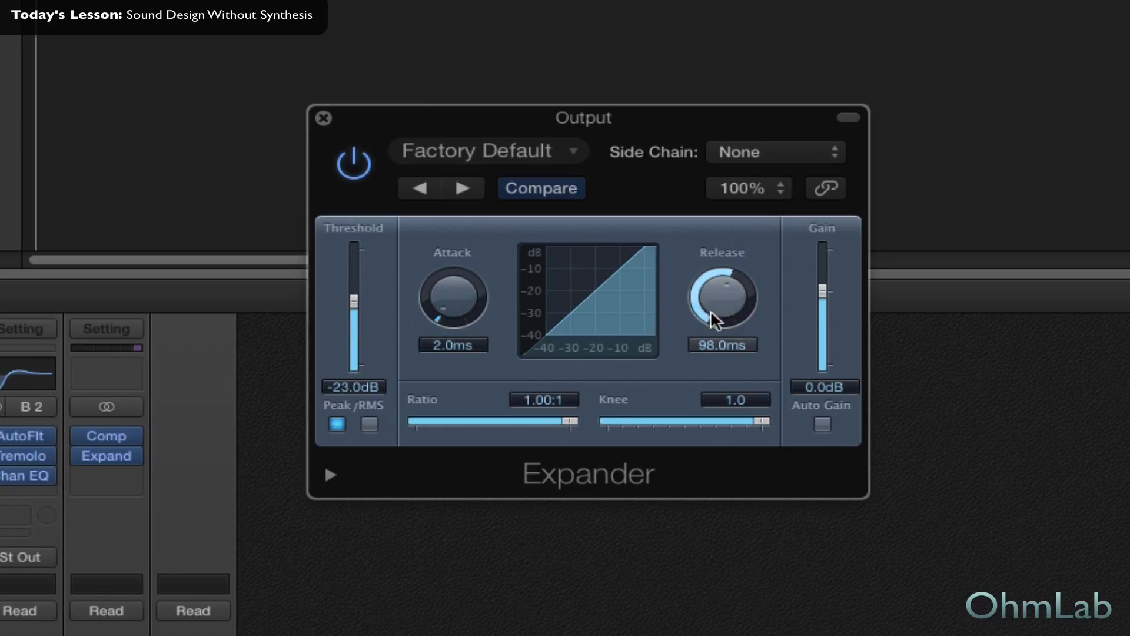
Step: Set the Expander's ratio to 0.73:1, threshold to -27 dB and gain to +1 dB, and close its window
{"action": "left_click_drag", "start_coordinate": [567, 419], "coordinate": [508, 417]}
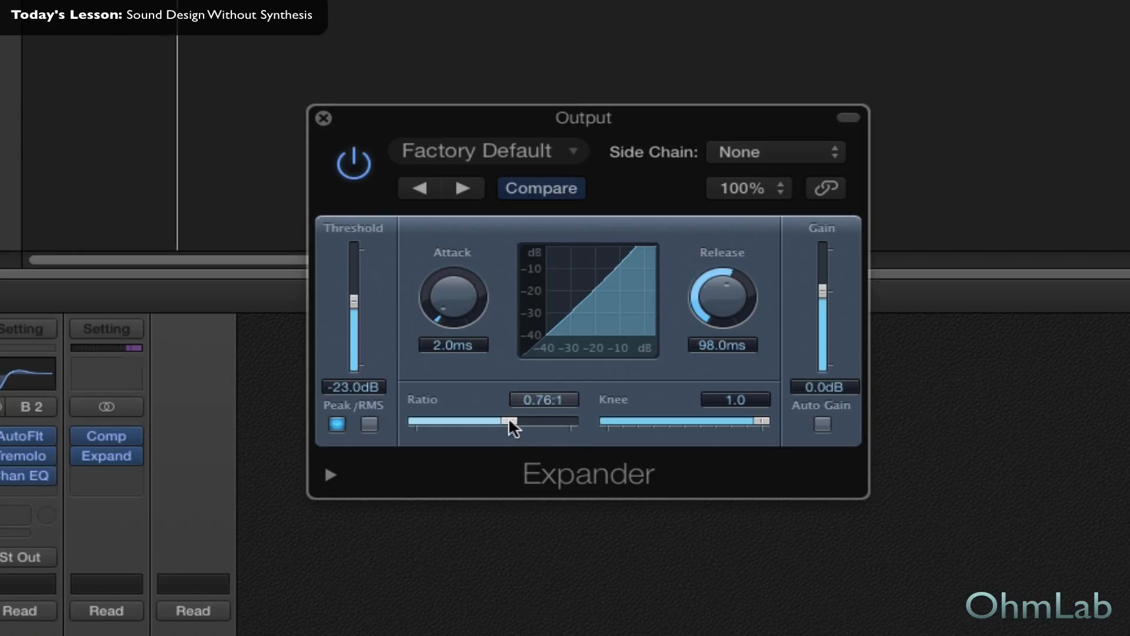
{"action": "left_click_drag", "start_coordinate": [352, 297], "coordinate": [352, 308]}
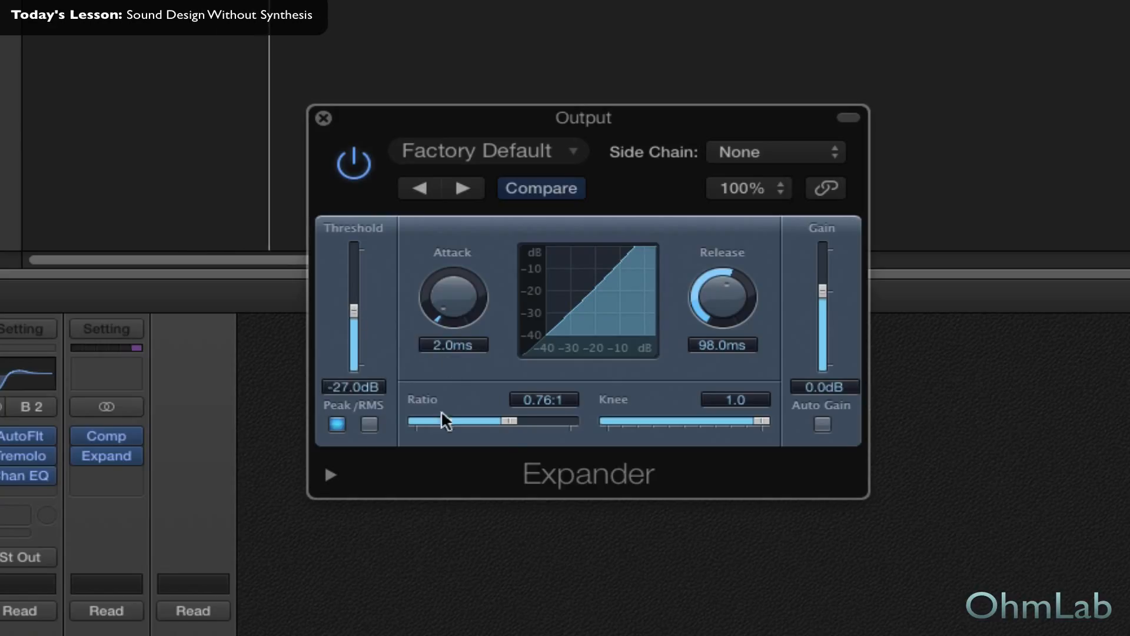
{"action": "left_click_drag", "start_coordinate": [510, 416], "coordinate": [499, 415]}
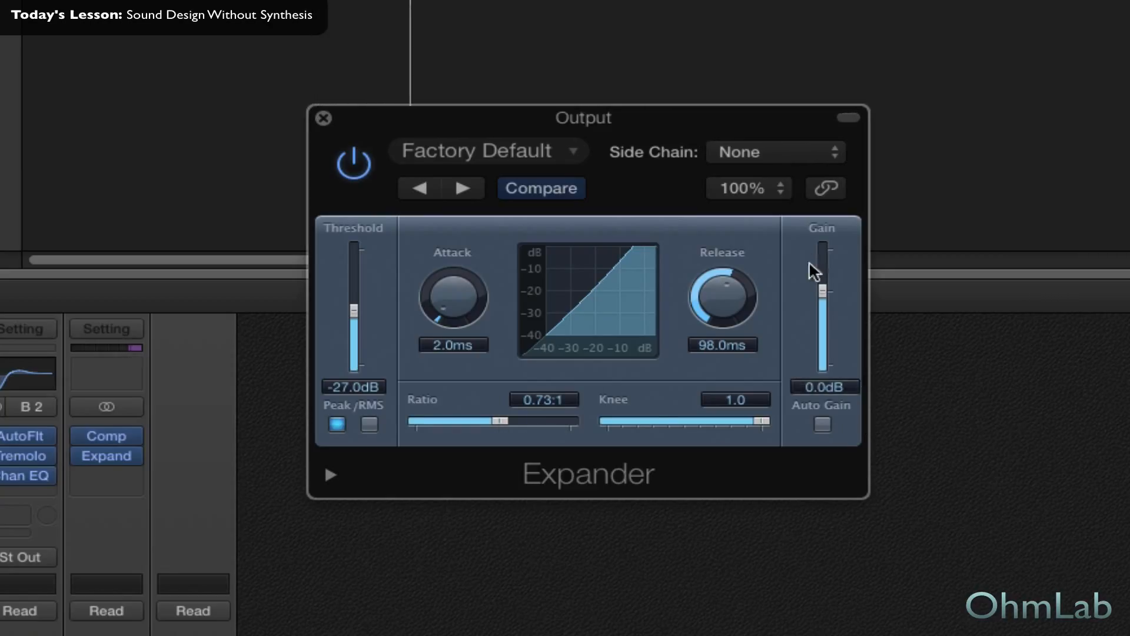
{"action": "left_click_drag", "start_coordinate": [821, 284], "coordinate": [822, 280]}
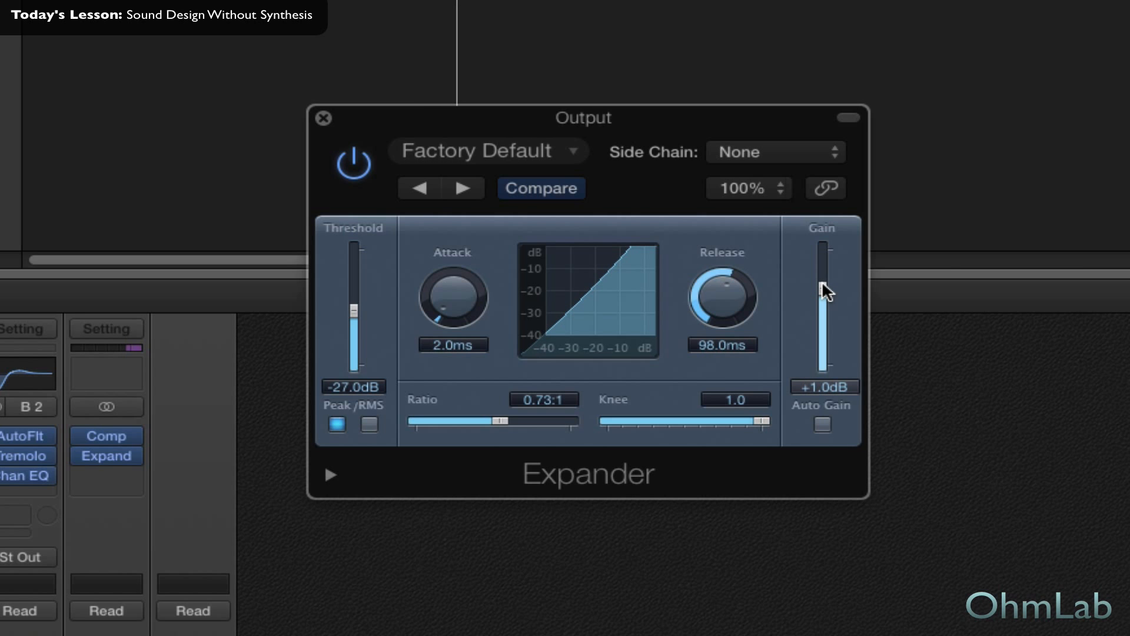
{"action": "key", "text": "space"}
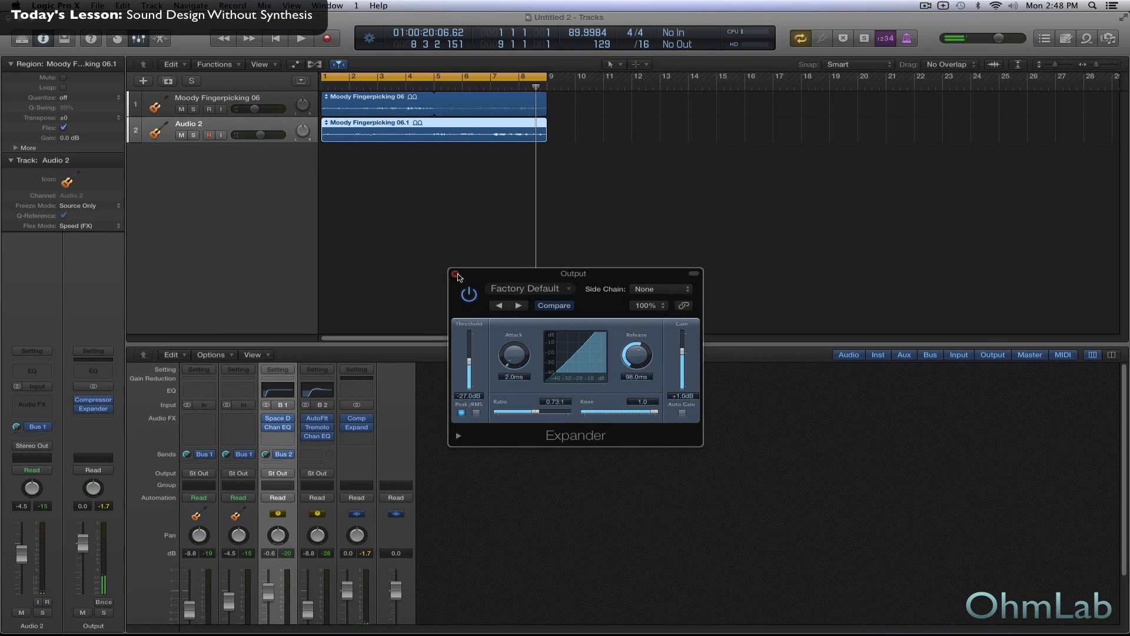
{"action": "left_click", "coordinate": [323, 118]}
Step: Lower Moody Fingerpicking 06 to -12.2 dB, Audio 2 to -6.0 dB and Aux 2 to -10.4 dB, and audition the mix from the start
{"action": "scroll", "coordinate": [441, 438], "scroll_direction": "down", "scroll_amount": 3}
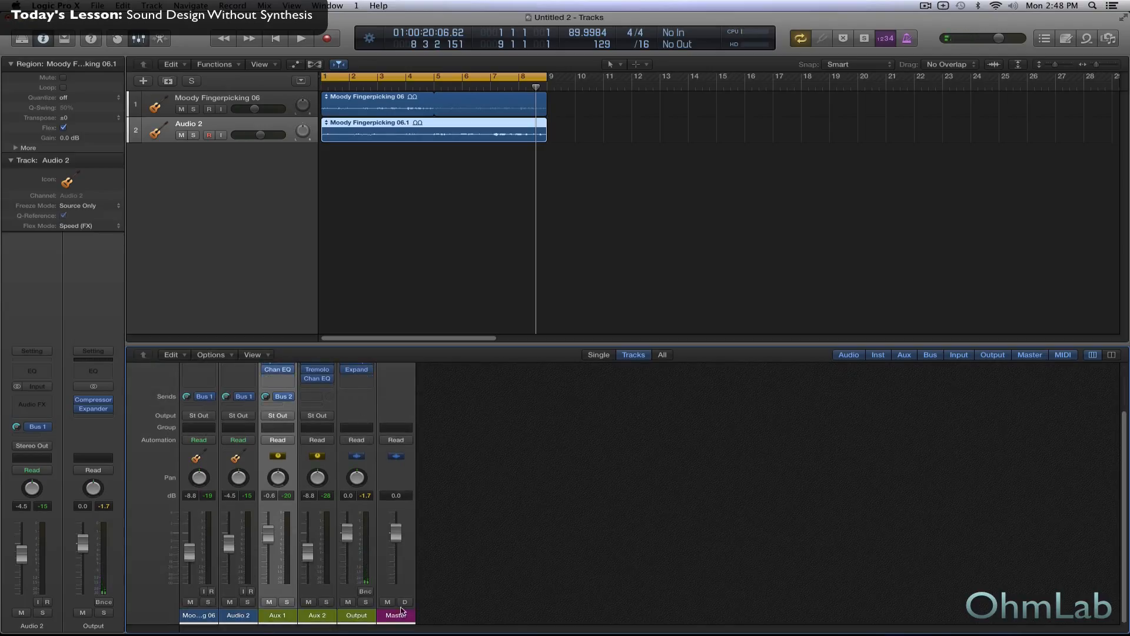
{"action": "scroll", "coordinate": [389, 428], "scroll_direction": "up", "scroll_amount": 1}
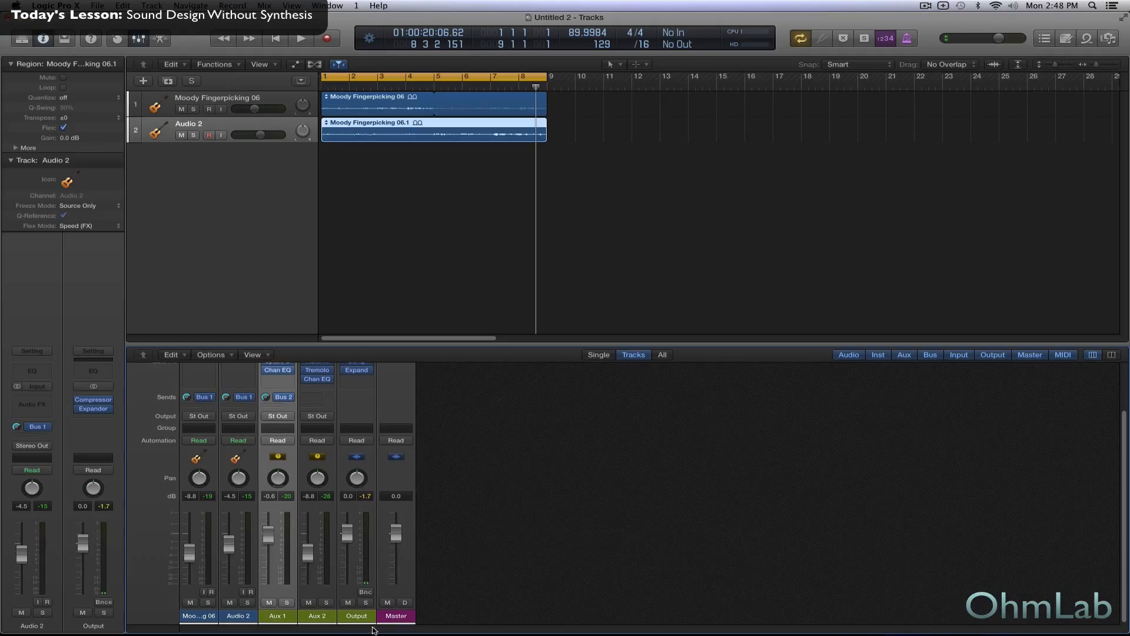
{"action": "scroll", "coordinate": [360, 616], "scroll_direction": "up", "scroll_amount": 1}
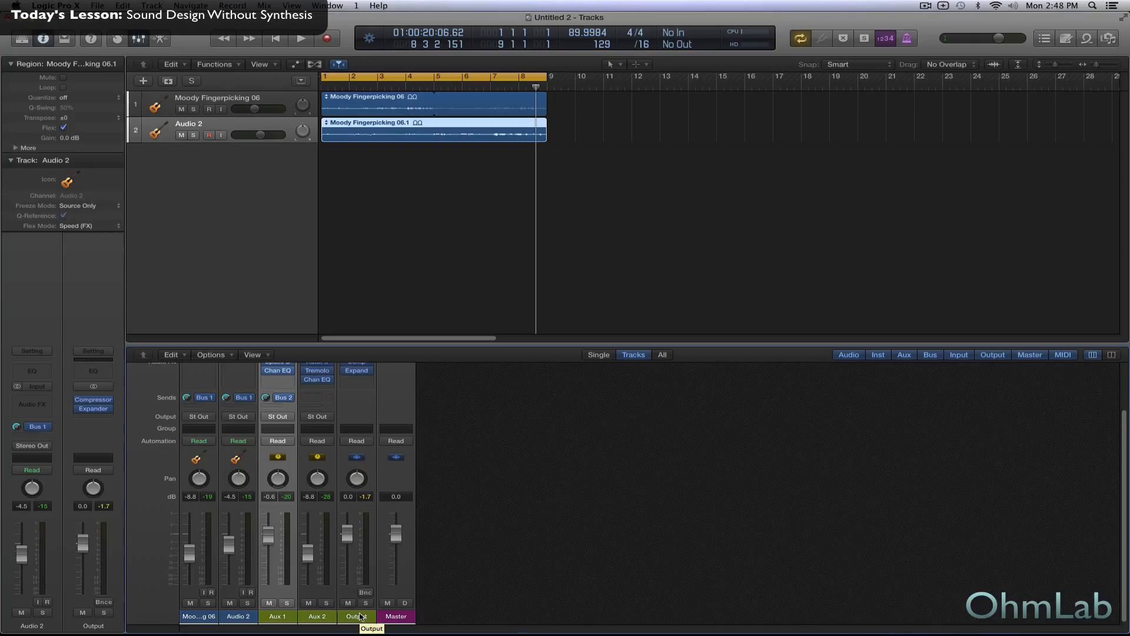
{"action": "left_click_drag", "start_coordinate": [190, 553], "coordinate": [230, 553]}
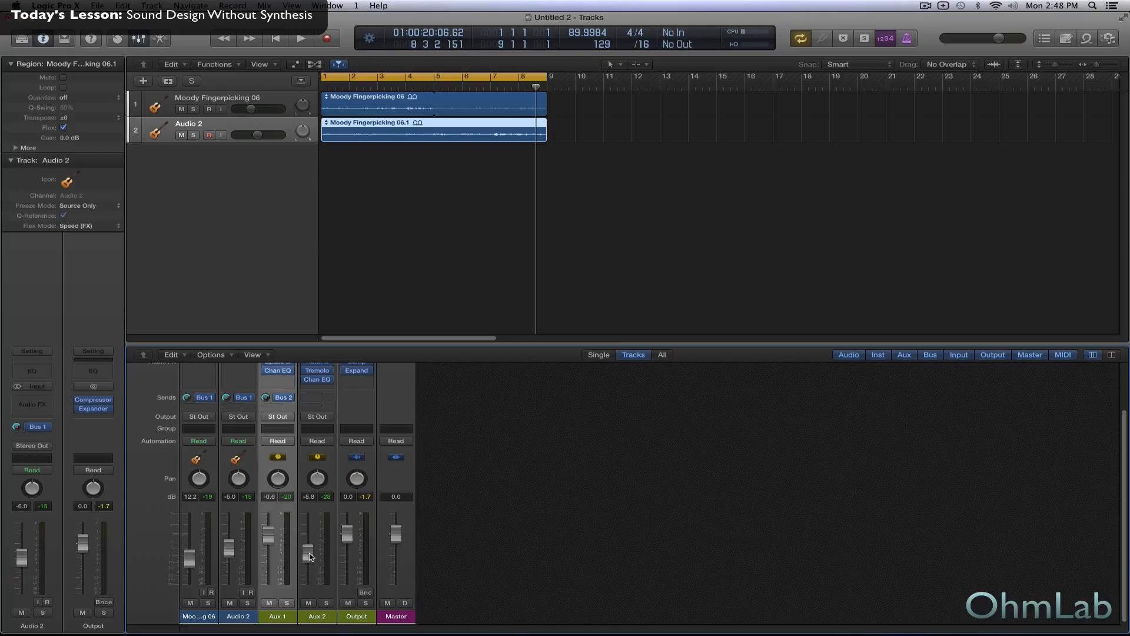
{"action": "left_click_drag", "start_coordinate": [310, 556], "coordinate": [311, 561]}
{"action": "key", "text": "Return"}
{"action": "key", "text": "space"}
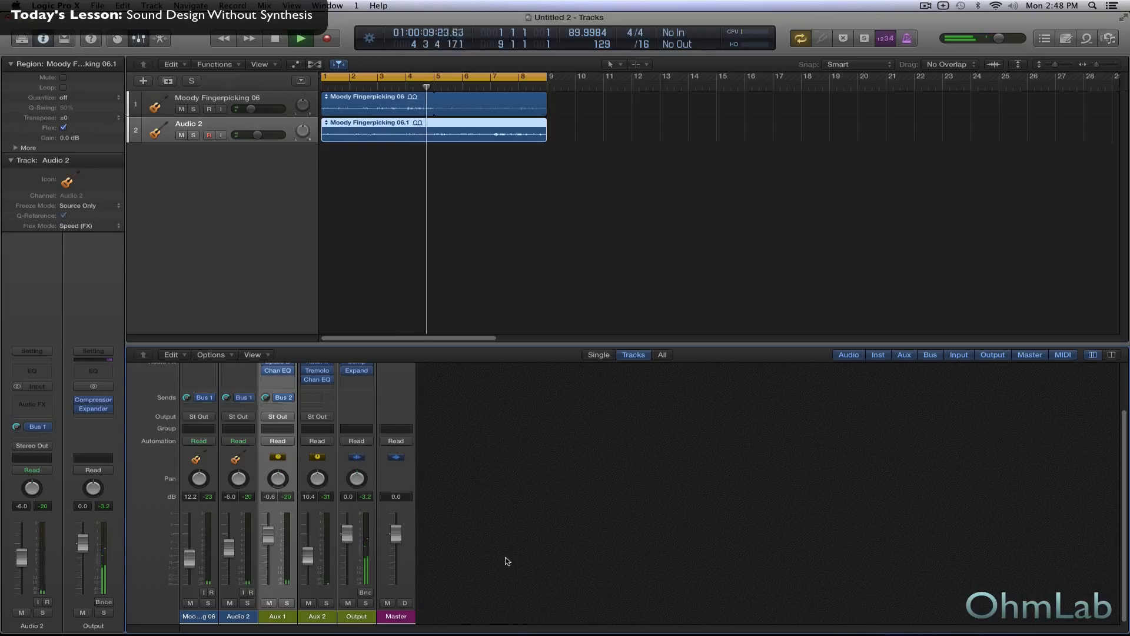
{"action": "key", "text": "space"}
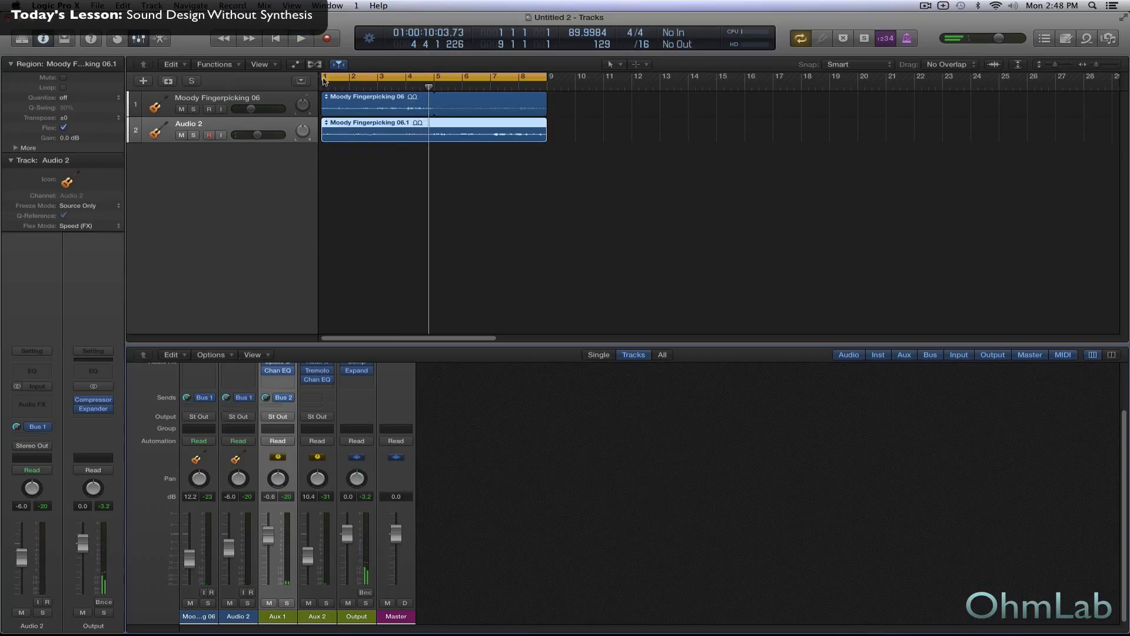
Step: Add short fade-ins and fade-outs to both guitar regions together
{"action": "left_click", "coordinate": [277, 98], "text": "shift"}
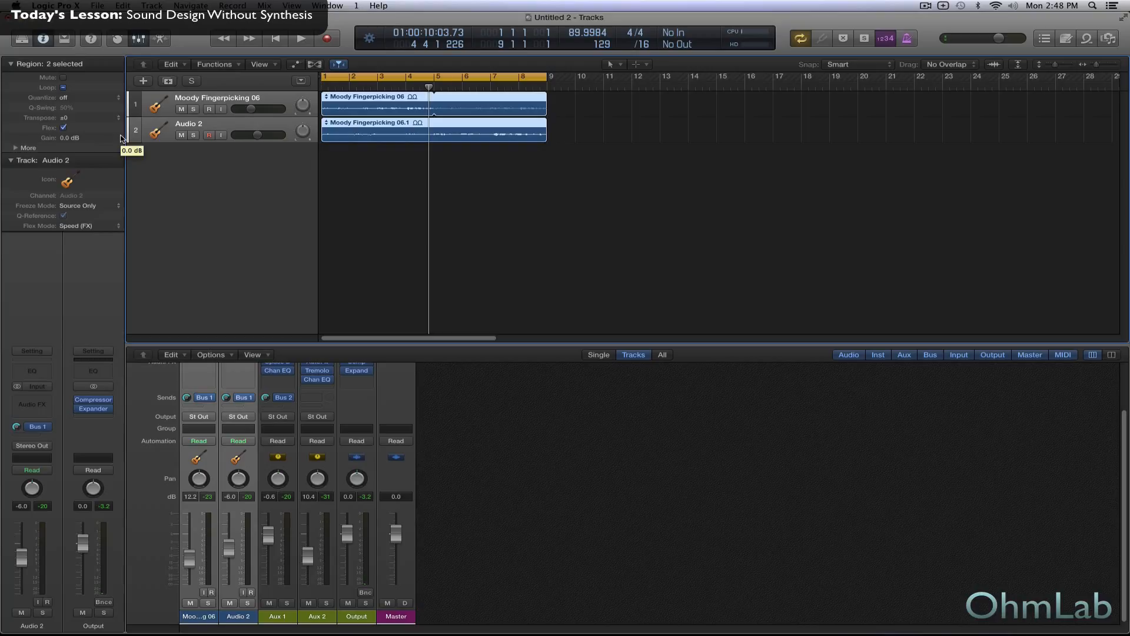
{"action": "left_click", "coordinate": [17, 149]}
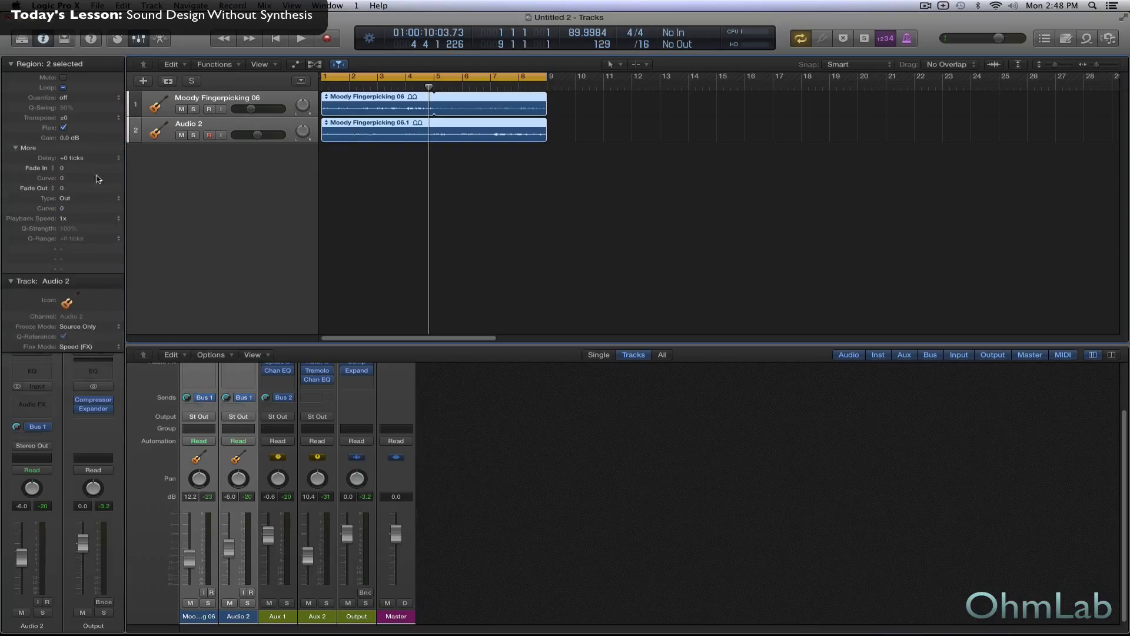
{"action": "left_click", "coordinate": [52, 168]}
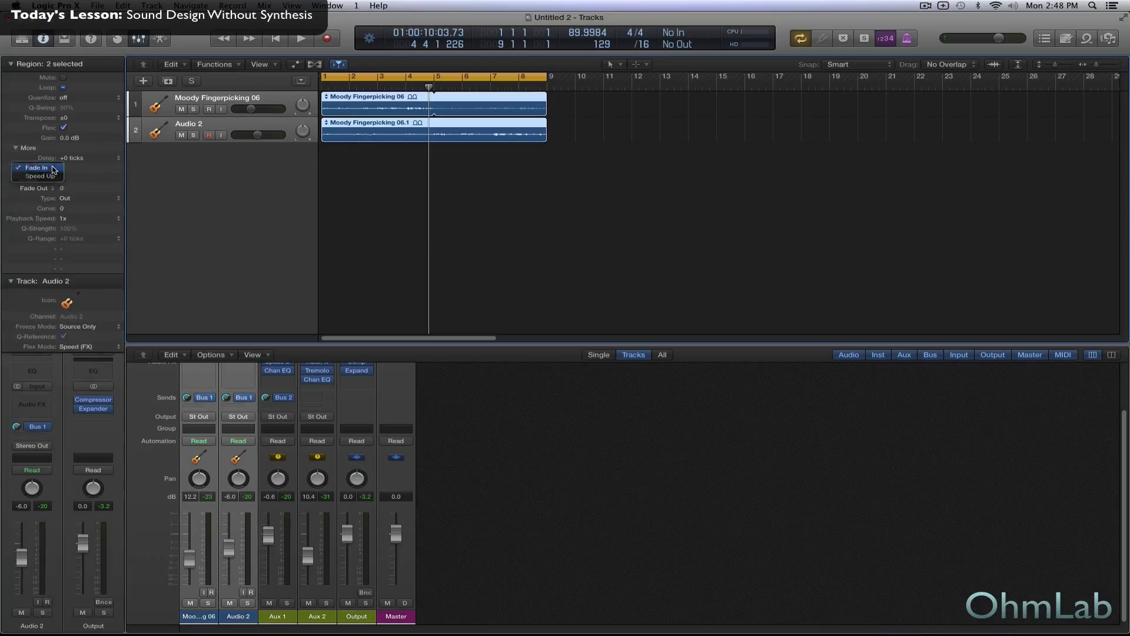
{"action": "left_click", "coordinate": [97, 172]}
{"action": "left_click", "coordinate": [119, 158]}
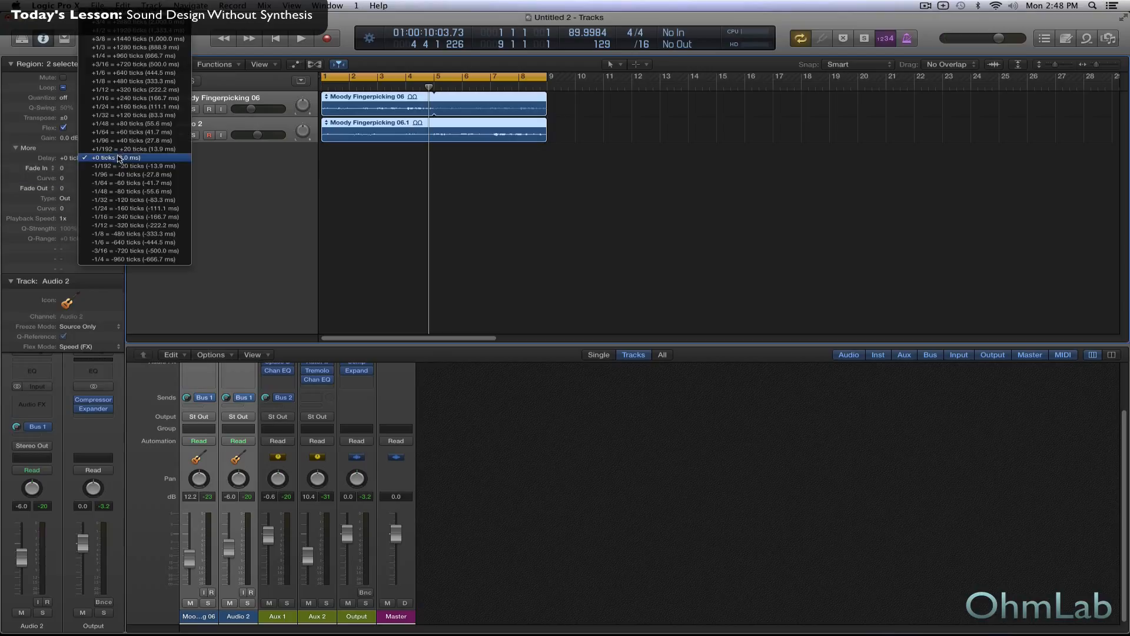
{"action": "left_click", "coordinate": [119, 157]}
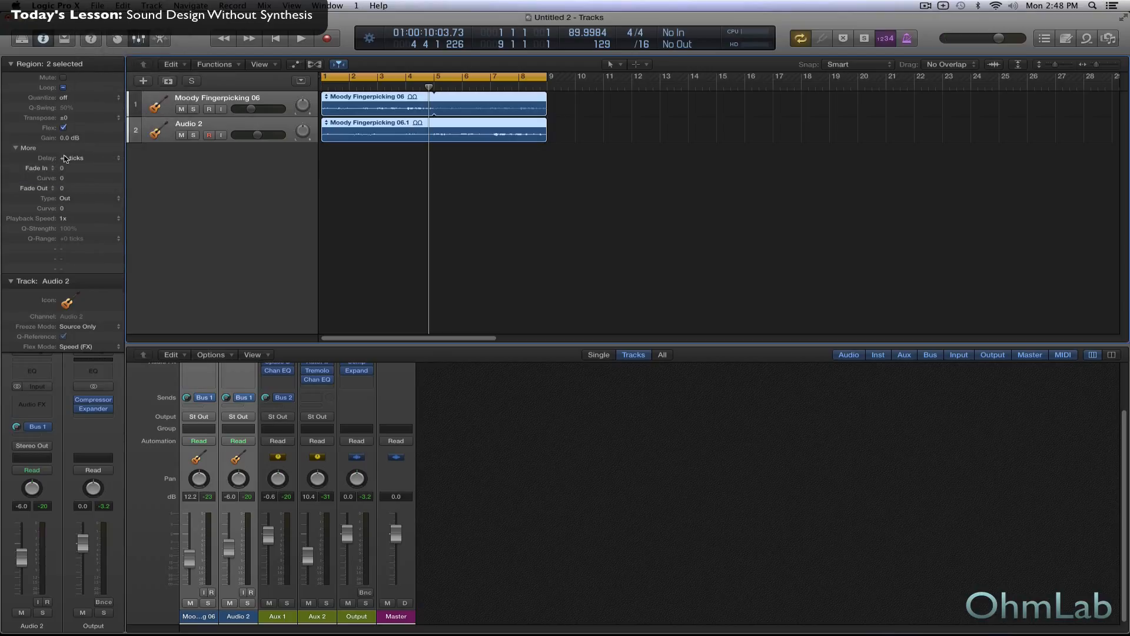
{"action": "left_click_drag", "start_coordinate": [64, 157], "coordinate": [64, 155]}
{"action": "left_click_drag", "start_coordinate": [65, 157], "coordinate": [63, 185]}
{"action": "left_click", "coordinate": [346, 217]}
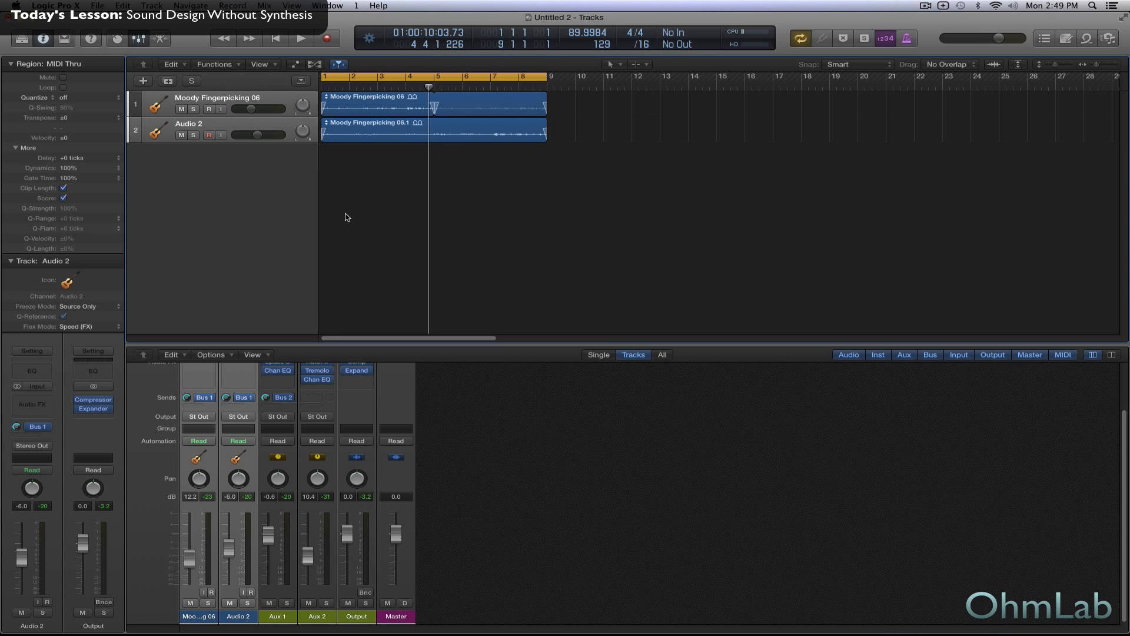
Step: Play back the cycled guitar regions to audition the ambient sound with the fades applied
{"action": "key", "text": "space"}
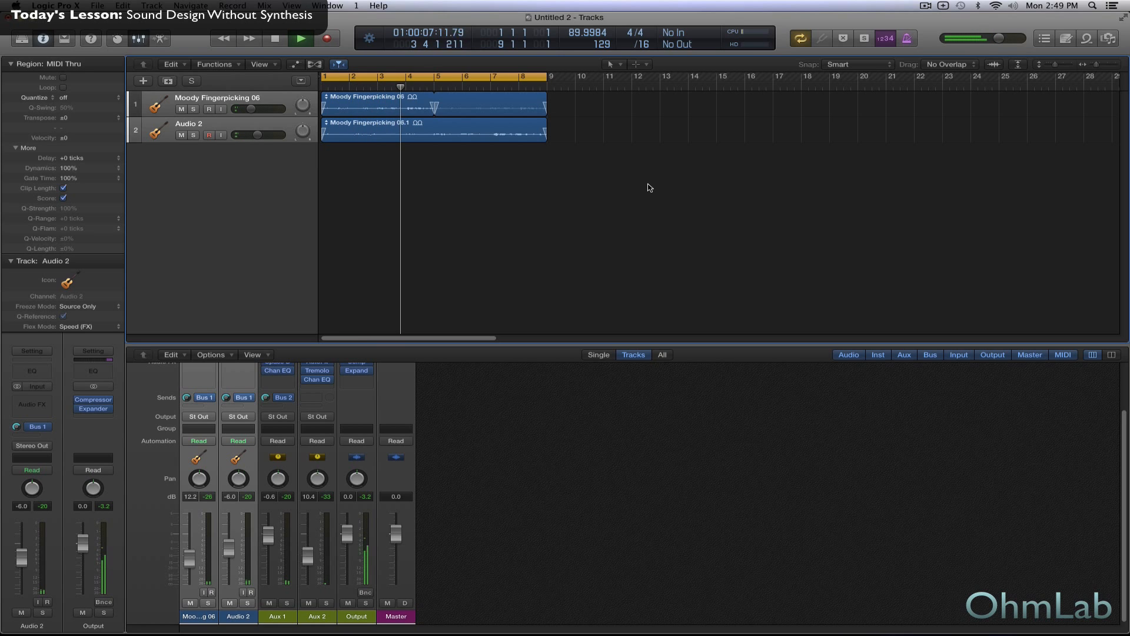
{"action": "key", "text": "space"}
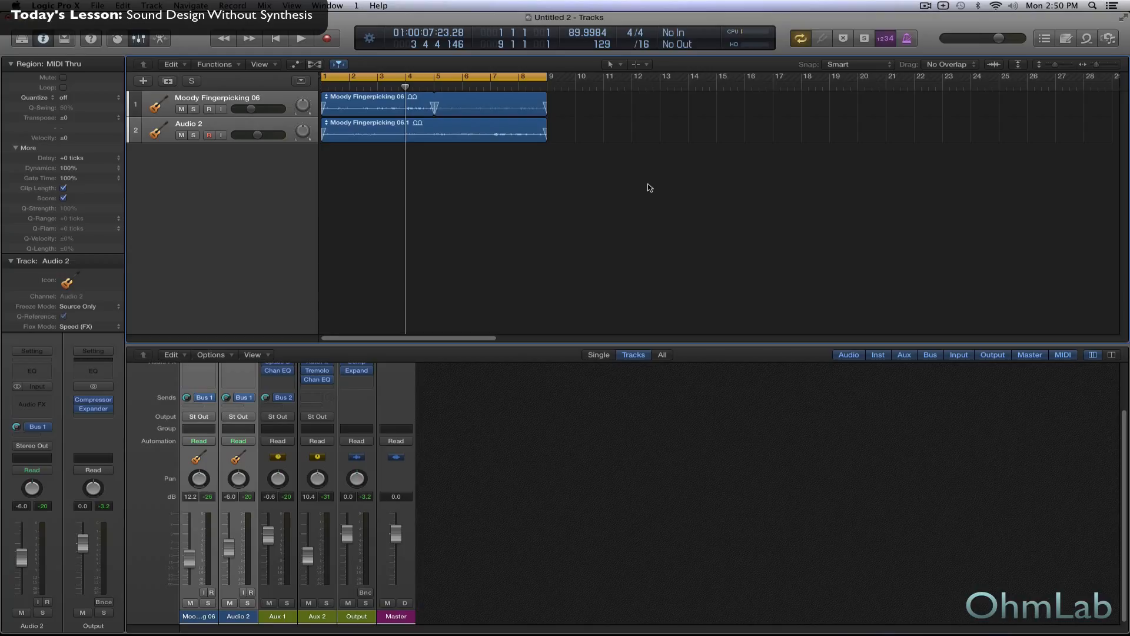
{"action": "key", "text": "space"}
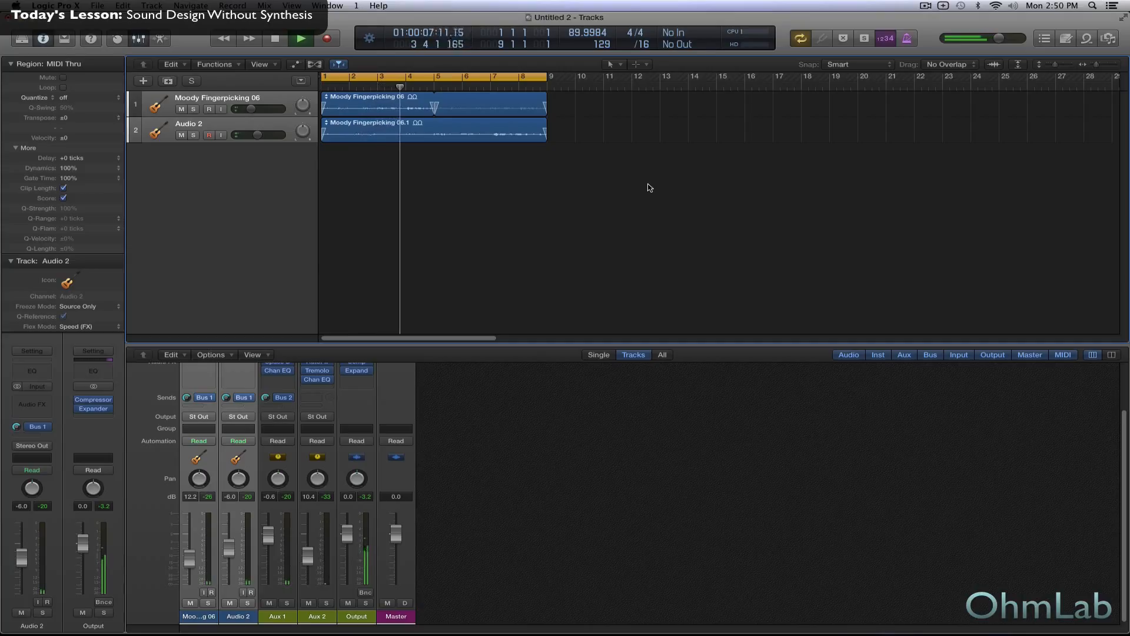
{"action": "key", "text": "space"}
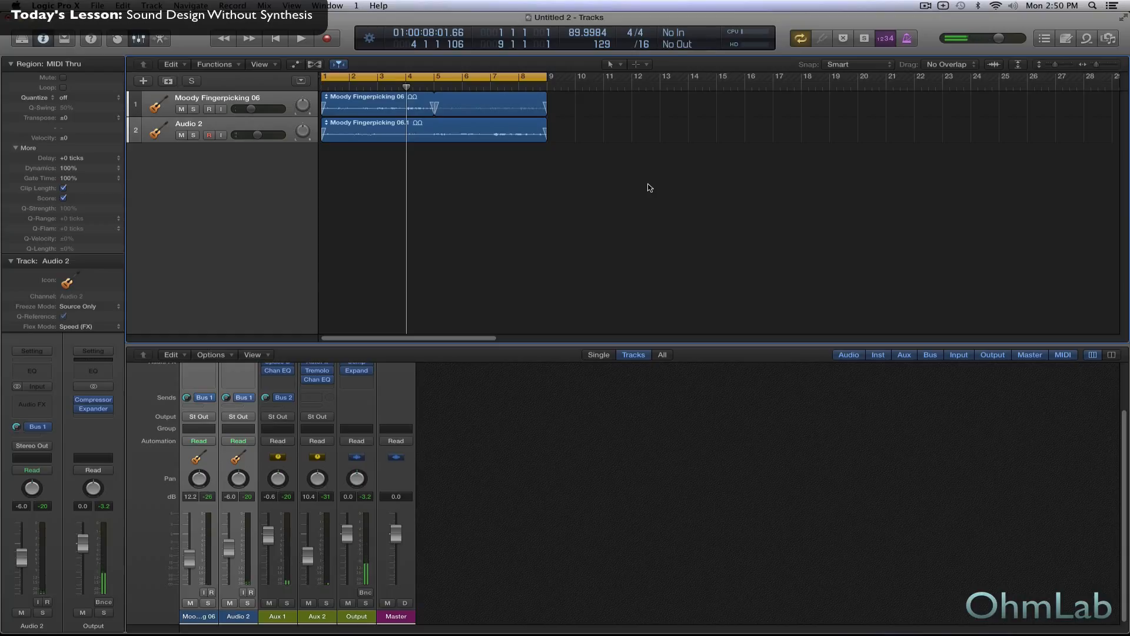